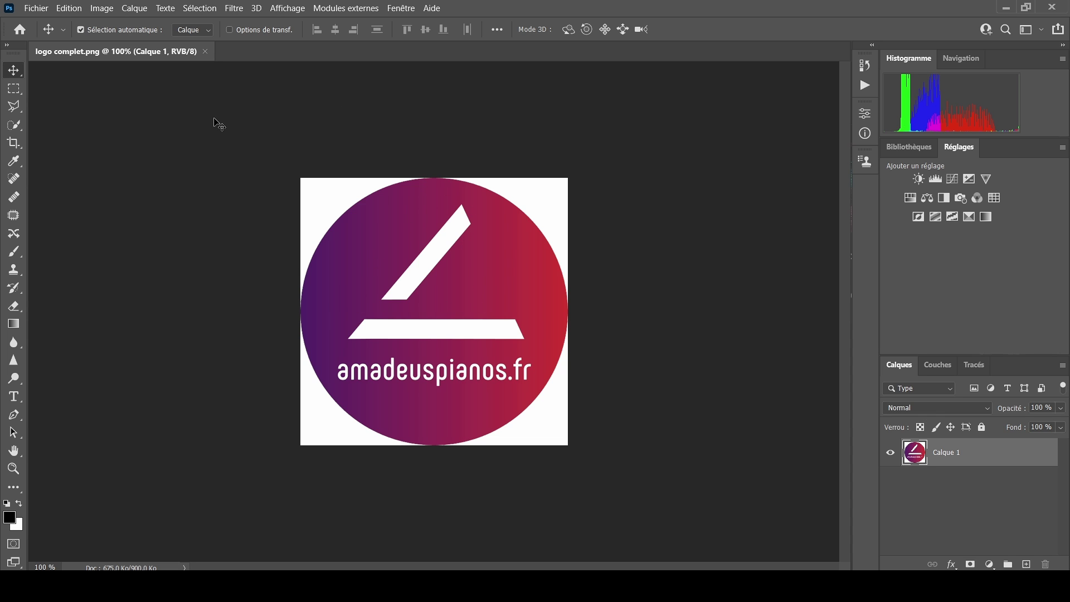
Trace a closed Polygonal Lasso selection around the logo's diagonal white bar
click(18, 108)
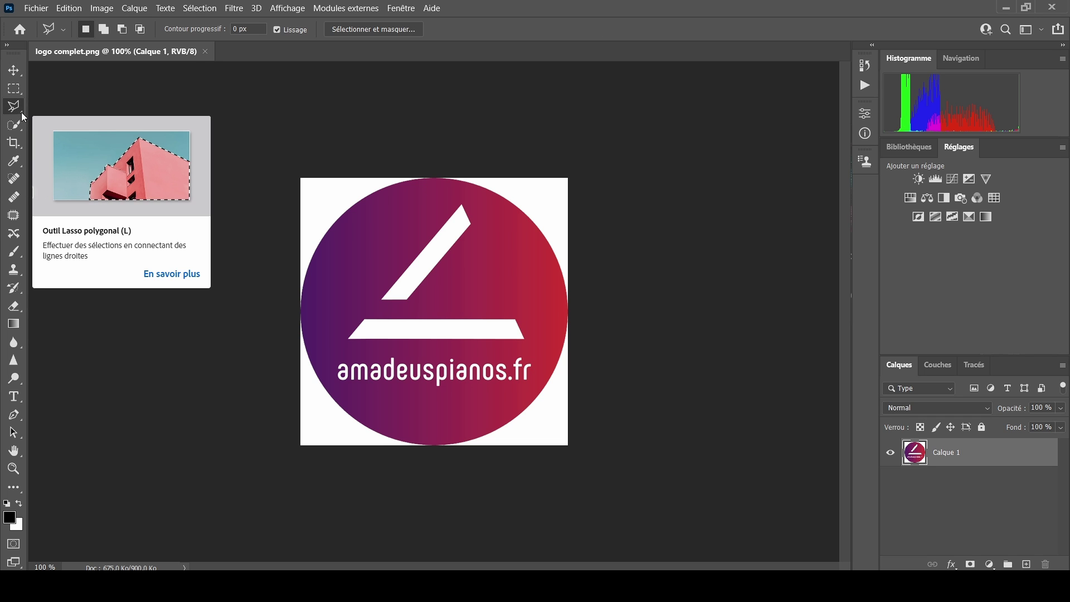
click(373, 293)
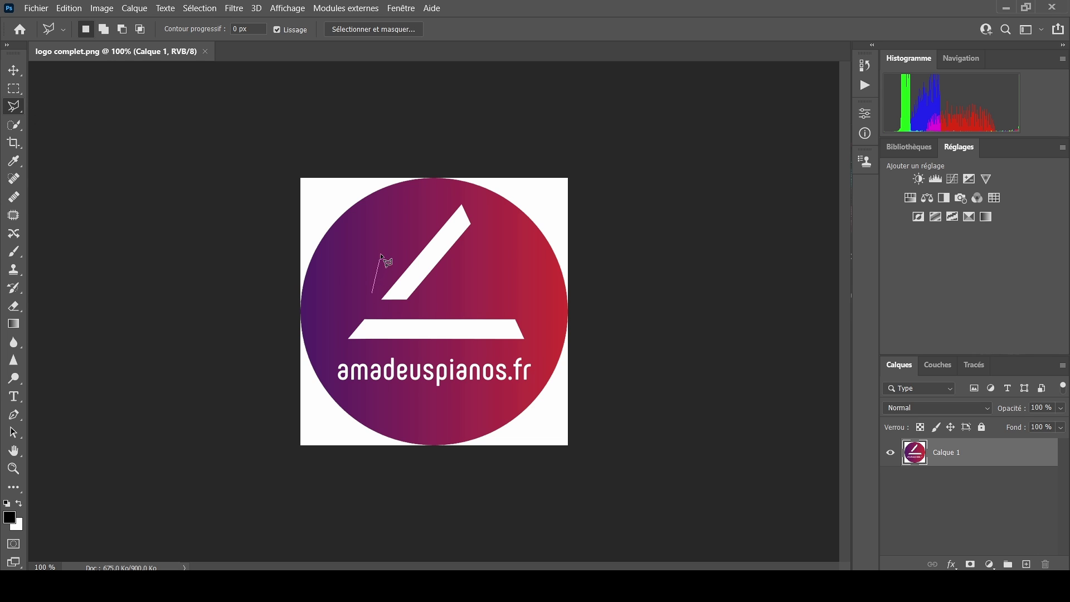
click(431, 211)
click(458, 194)
click(481, 210)
click(481, 235)
click(415, 305)
click(394, 304)
click(377, 295)
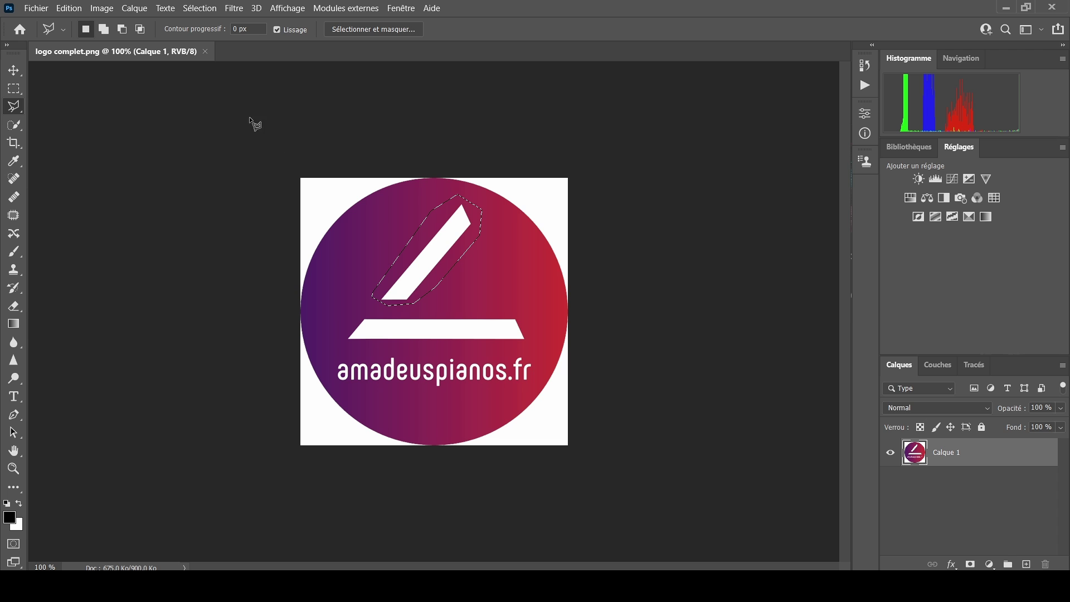
Fill the selected bar with Content-Aware fill (Contenu pris en compte), then deselect
click(69, 9)
click(103, 210)
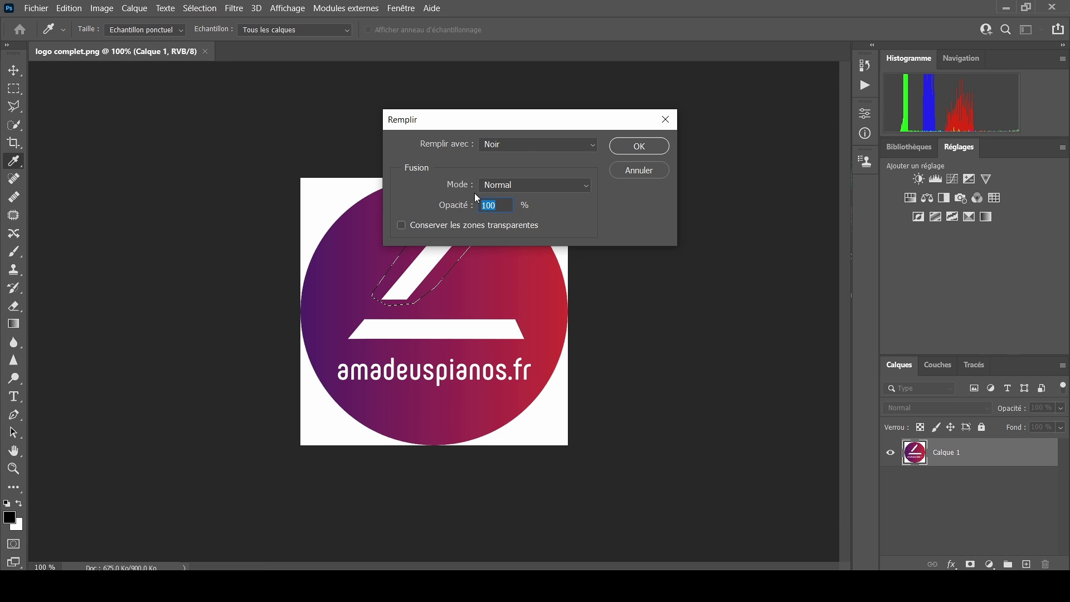
click(522, 146)
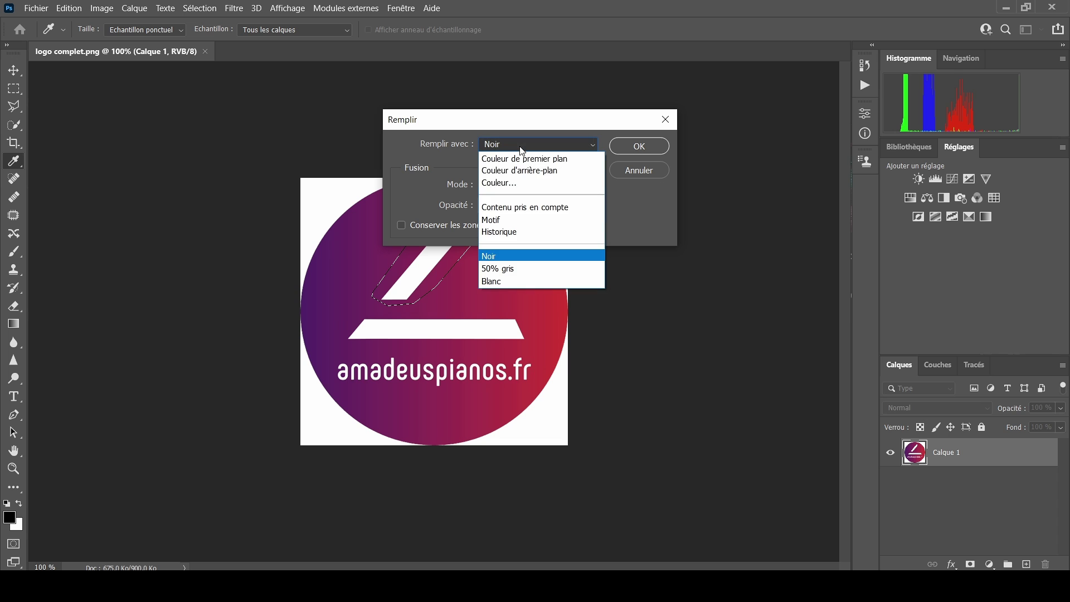
click(526, 207)
click(641, 148)
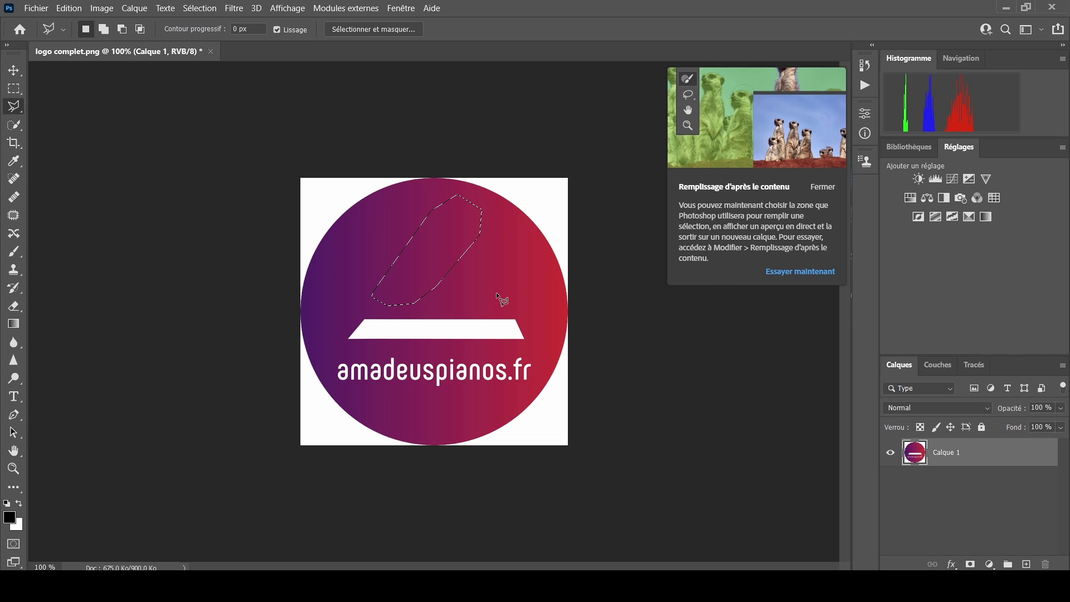
key(ctrl+d)
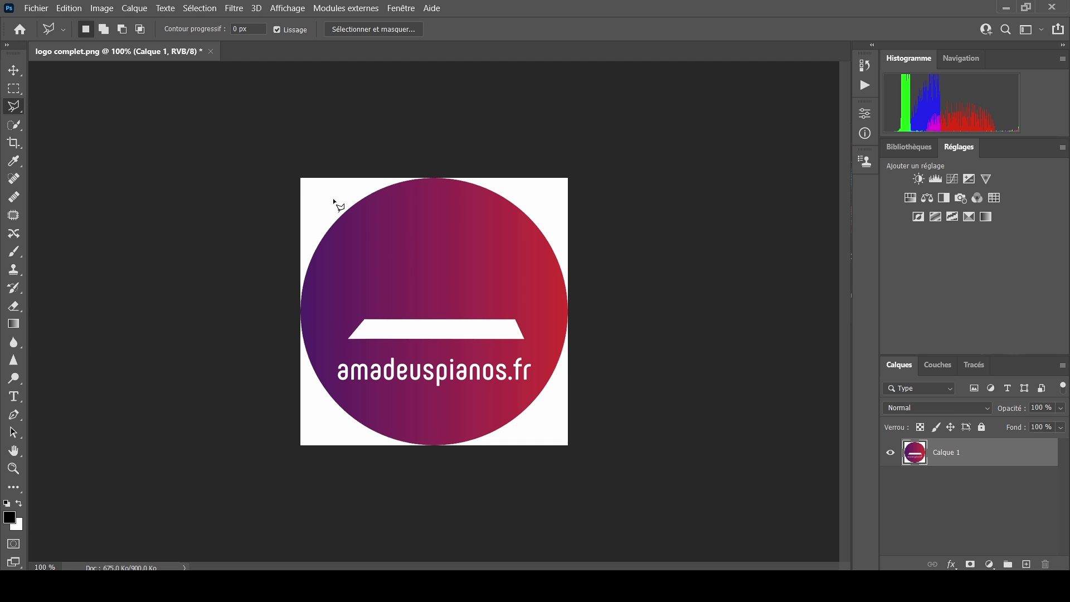
Export the edited image via Exporter sous as a PNG named 'logo reduit'
click(47, 15)
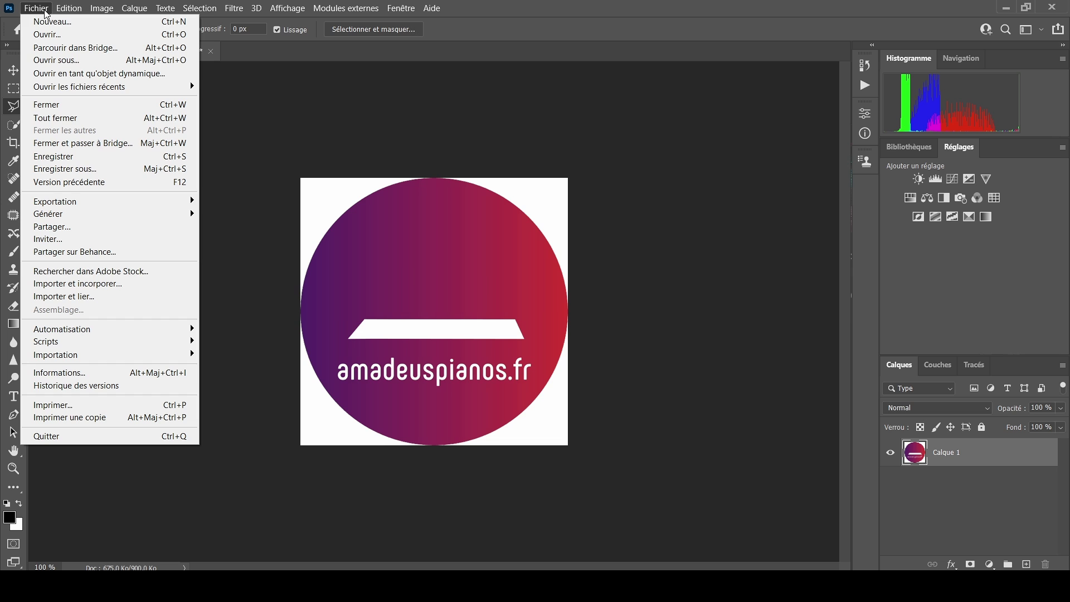
mouse_move(118, 205)
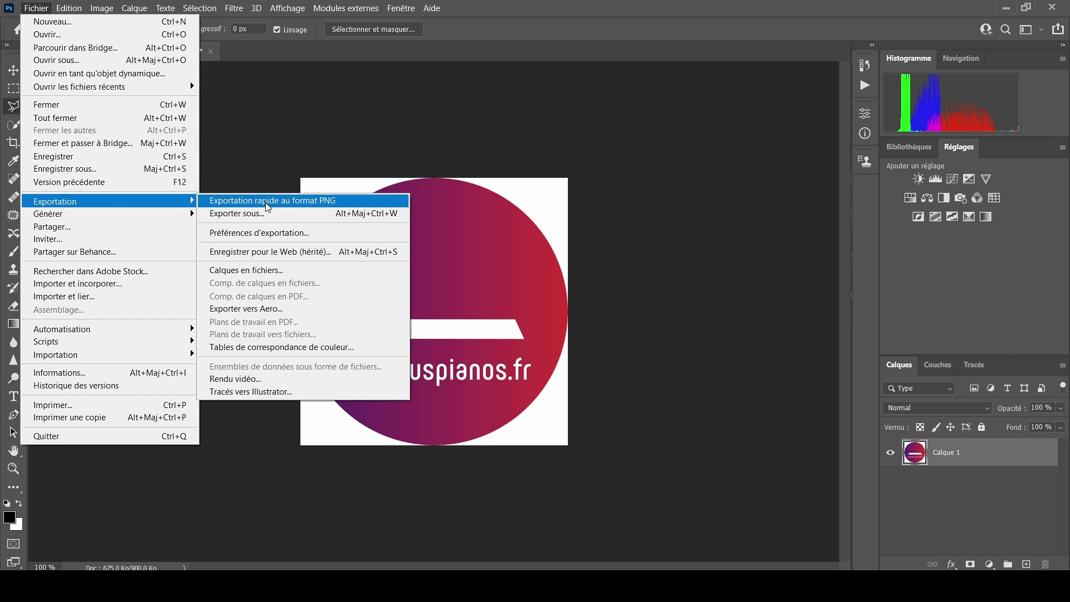
click(291, 214)
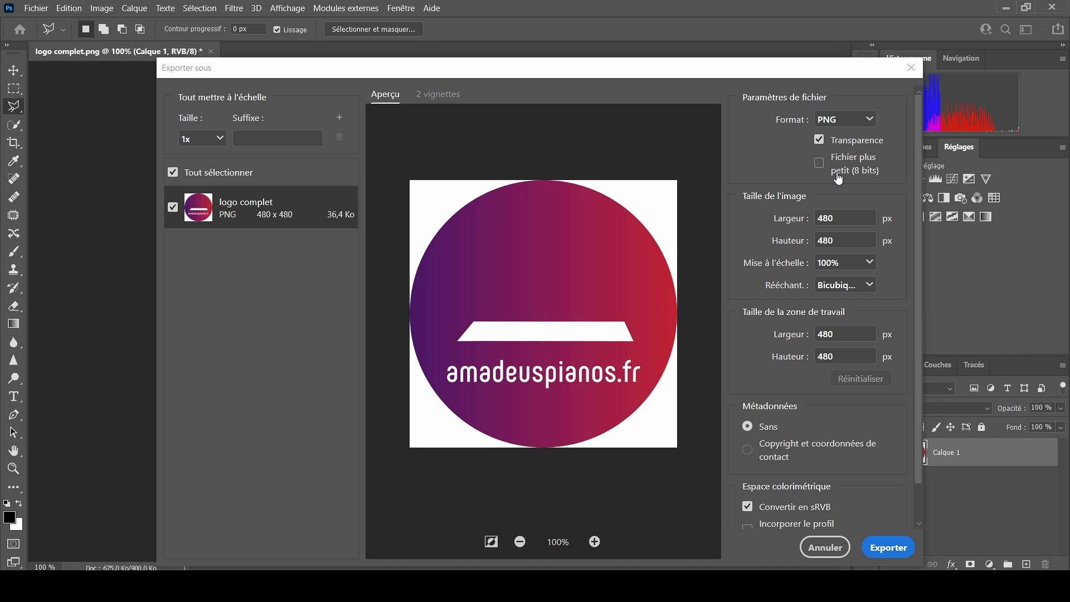
click(888, 548)
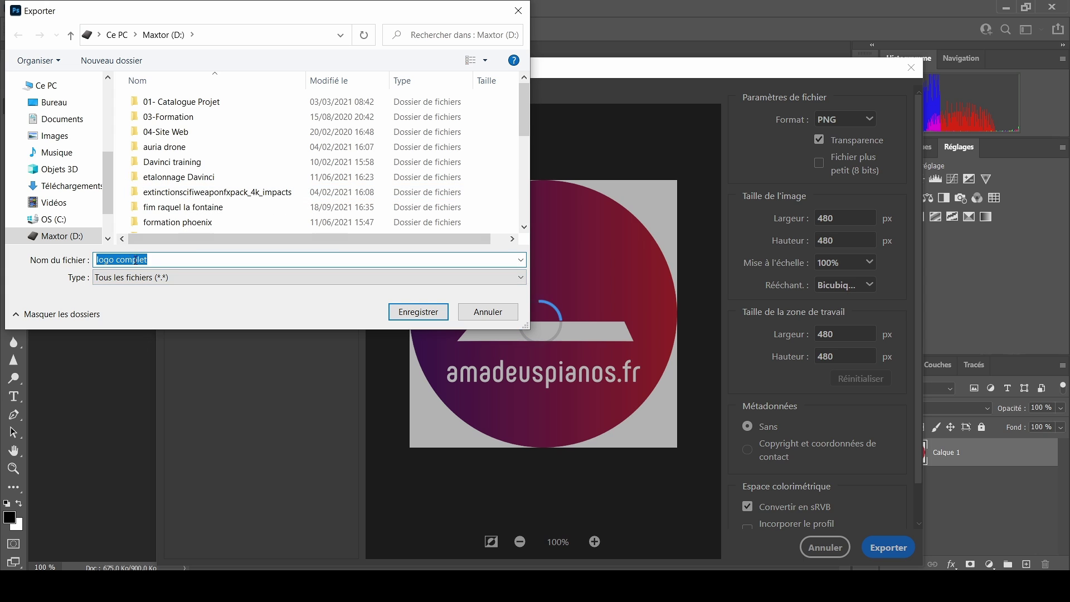
click(119, 260)
drag(123, 258, 166, 254)
text(red)
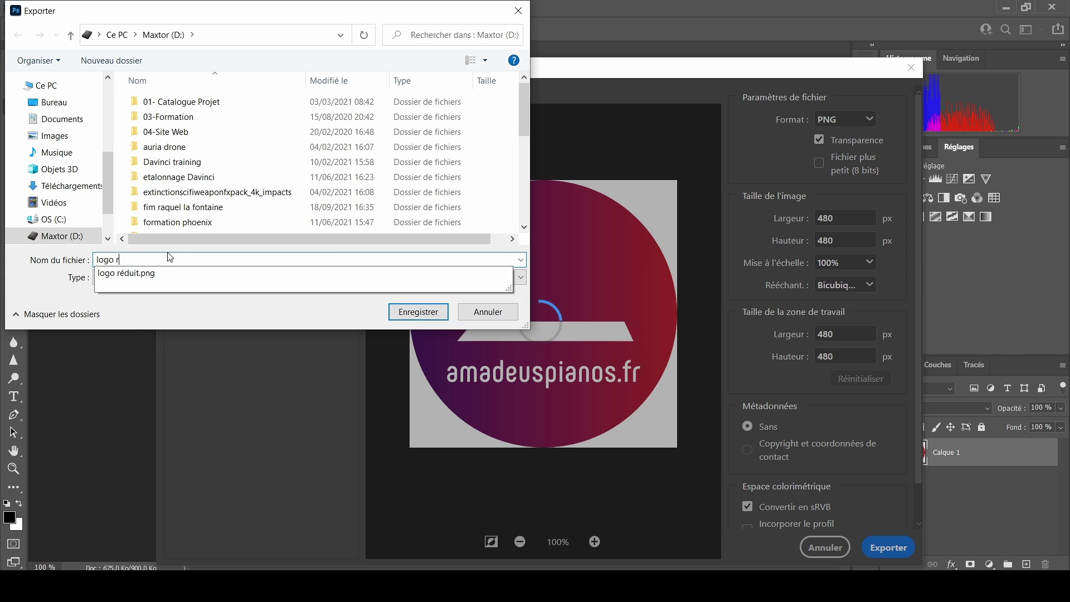
click(440, 312)
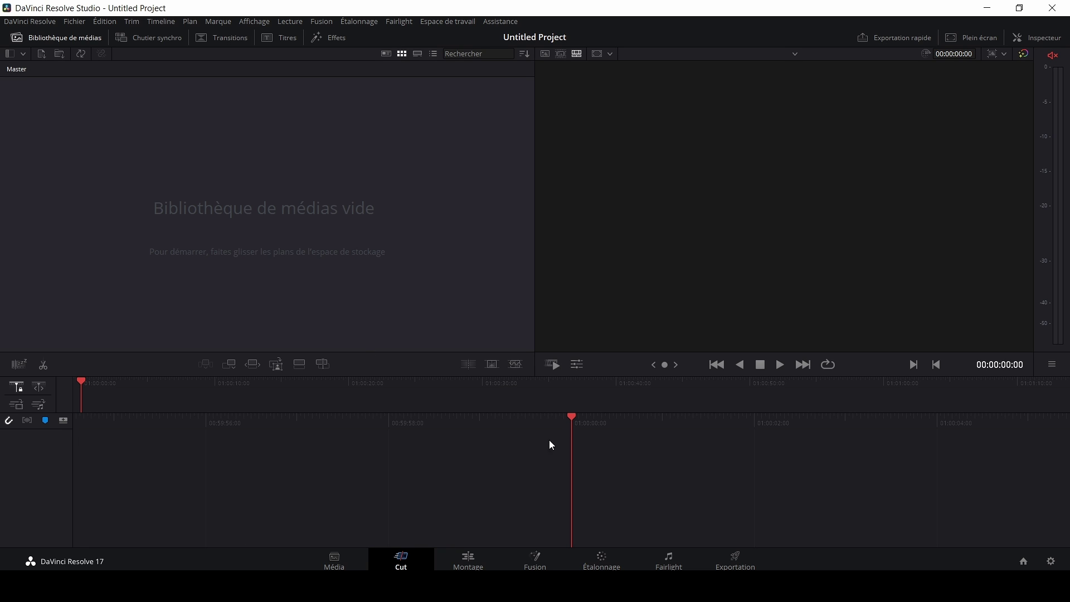
On the Media page, drag logo complet and logo reduit from File Explorer into the Media Pool
click(345, 566)
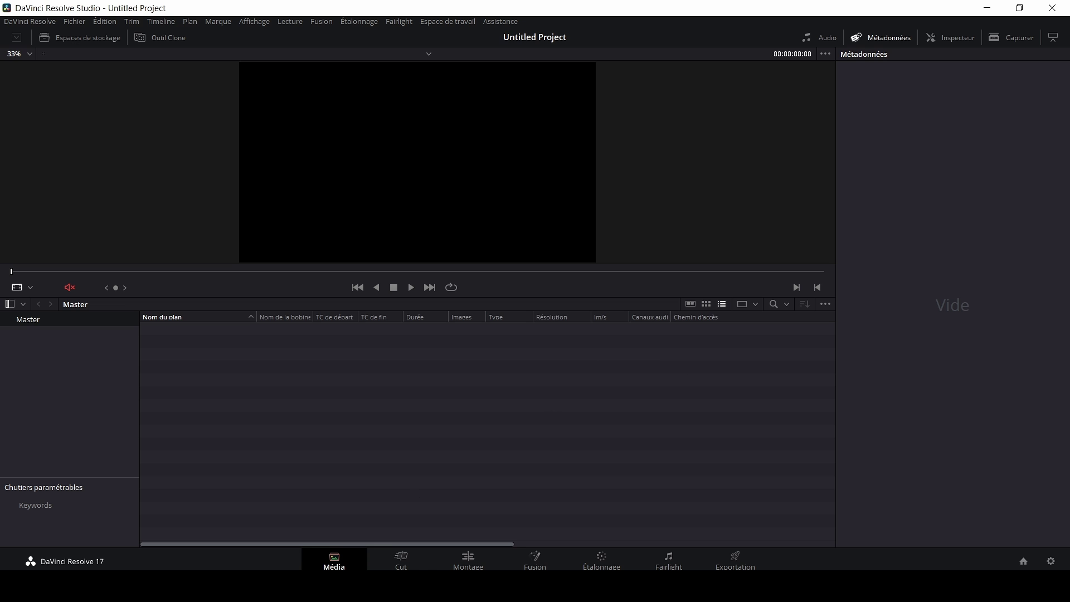
key(super+e)
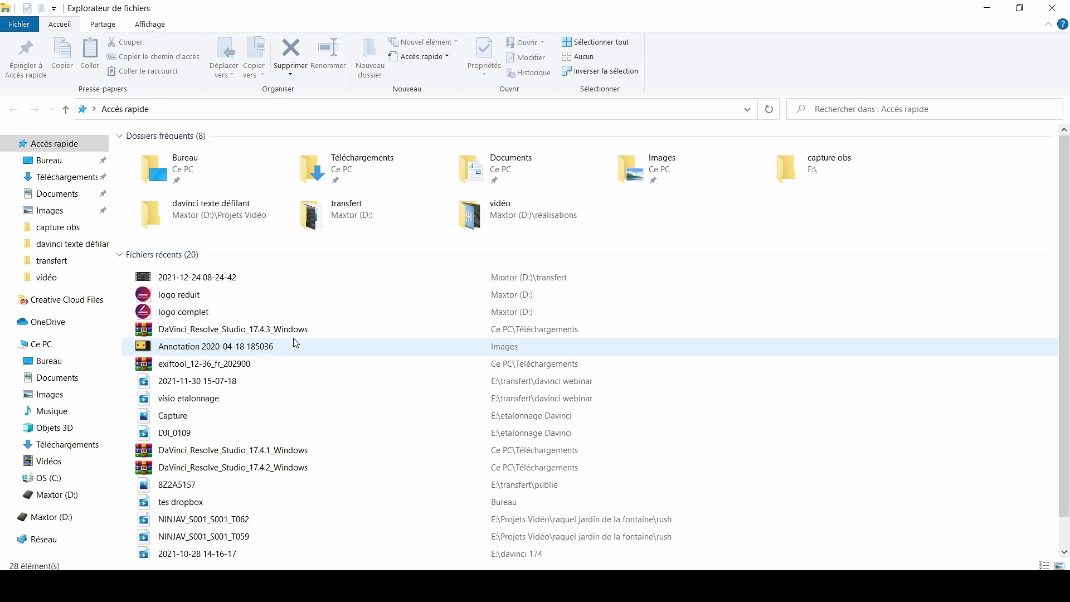
click(295, 319)
ctrl+click(292, 295)
drag(293, 295, 429, 440)
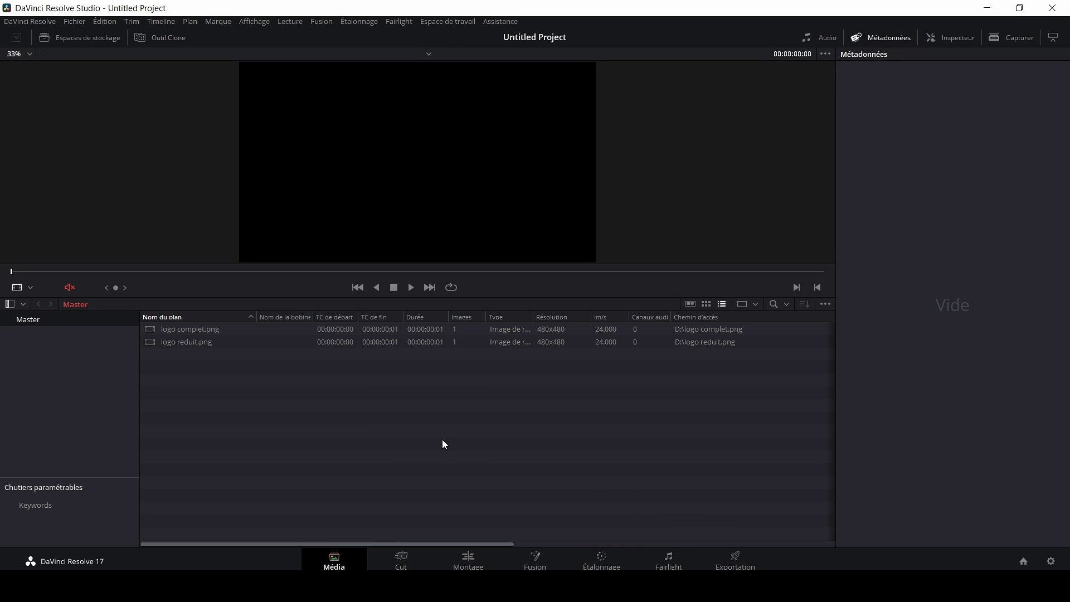
Preview logo complet.png and logo reduit.png, then go to the Edit (Montage) page
click(248, 330)
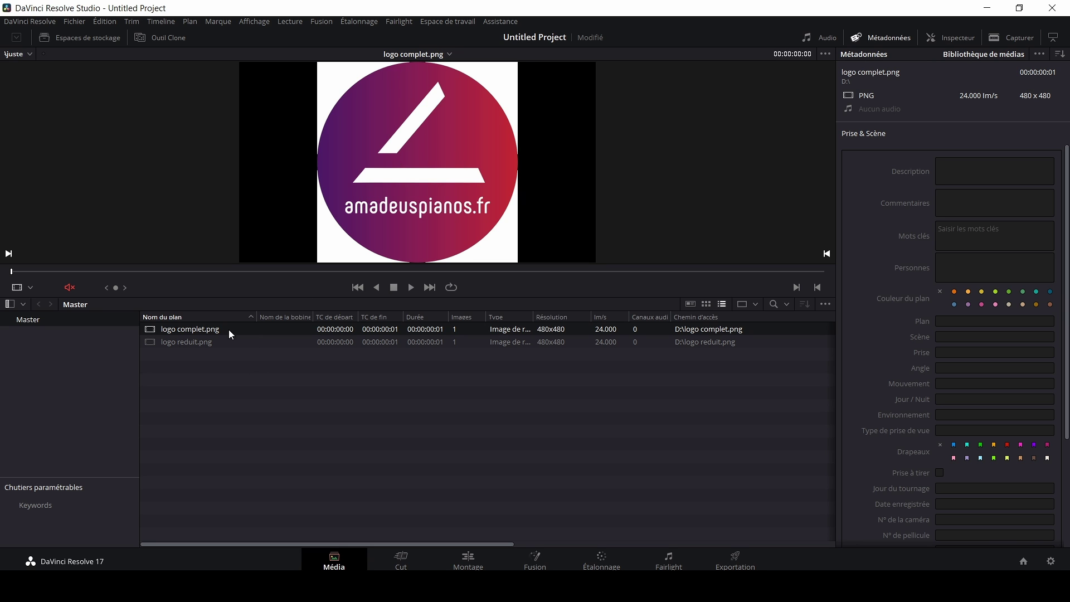
click(247, 346)
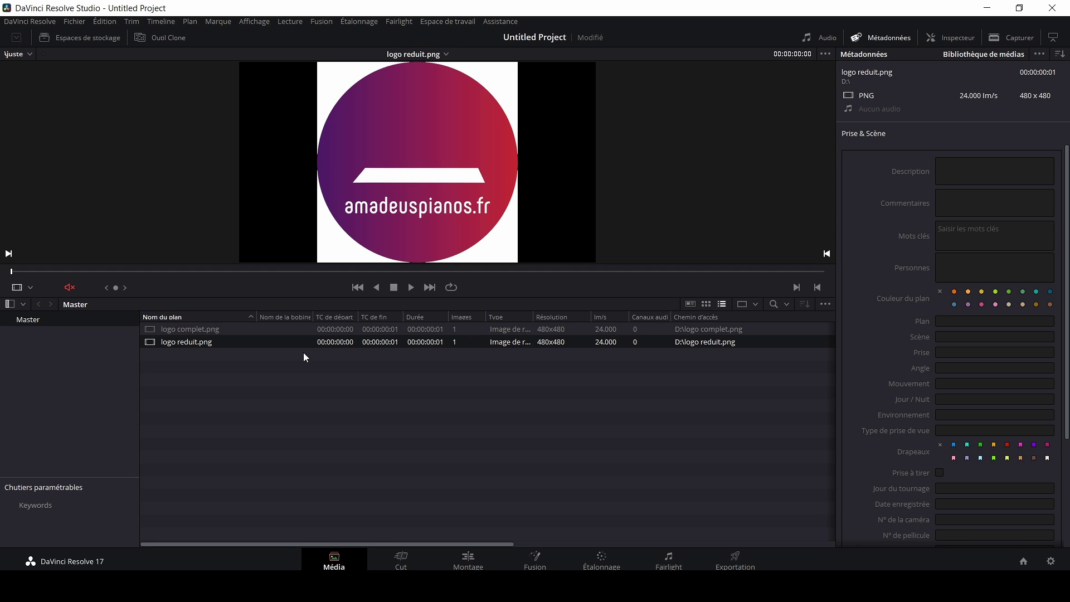
click(471, 561)
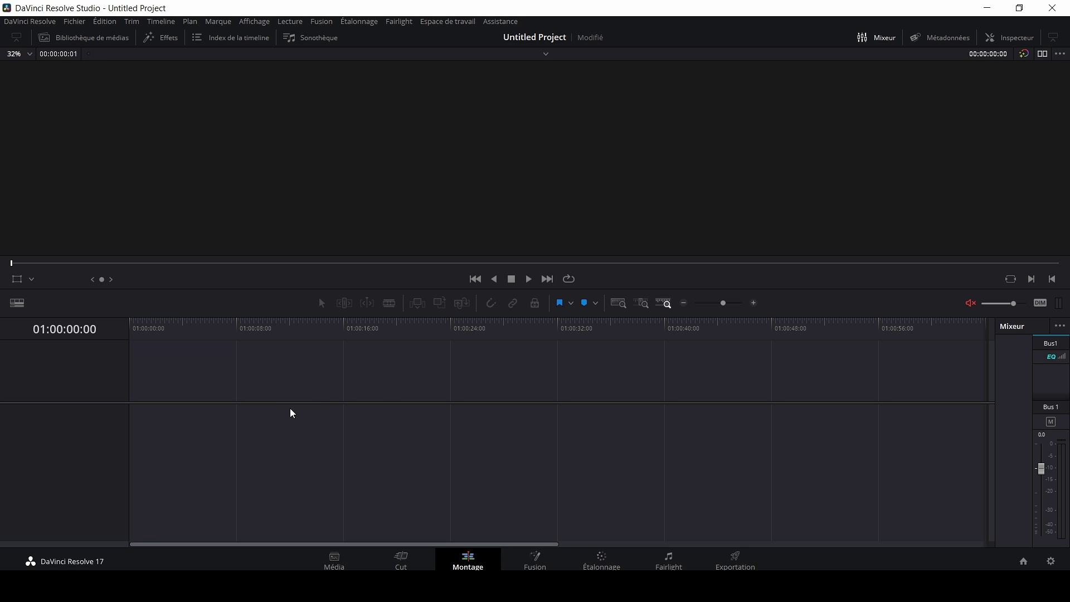
Drag a Composition Fusion effect from the Effects library onto the V1 track
click(166, 39)
click(44, 130)
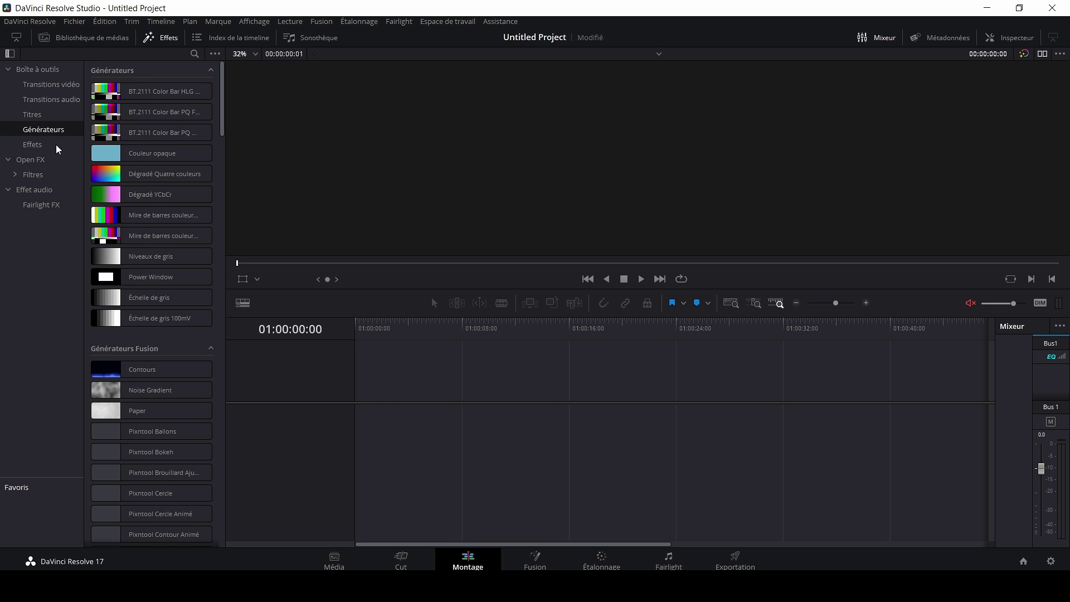
click(33, 145)
click(173, 95)
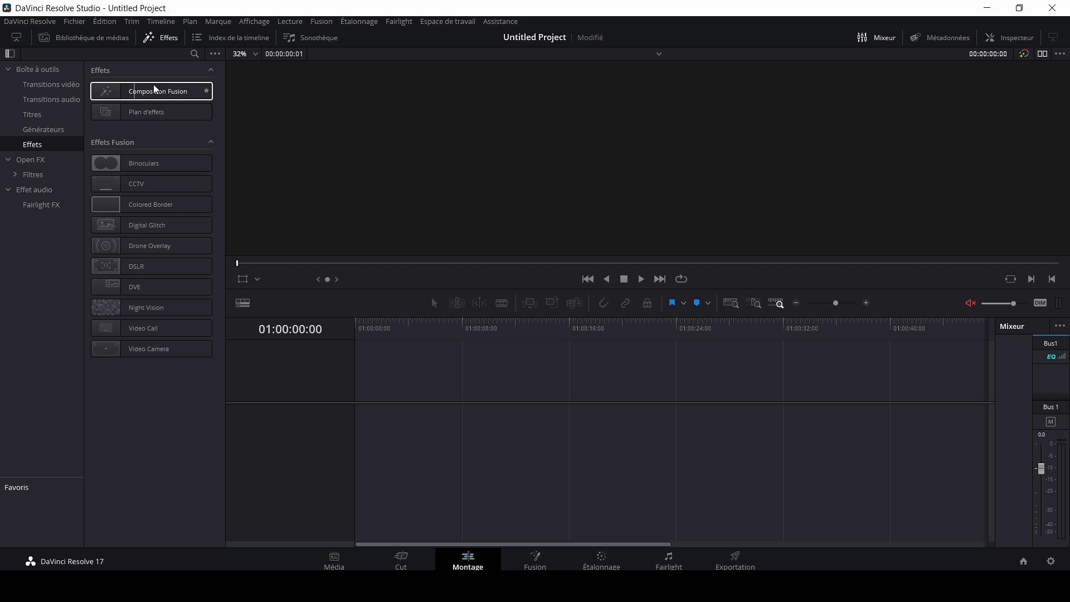
mouse_move(168, 95)
mouse_down()
mouse_move(387, 440)
mouse_move(360, 436)
mouse_up()
Hide the side panels and trim the Fusion clip's end out to 10 seconds
click(172, 40)
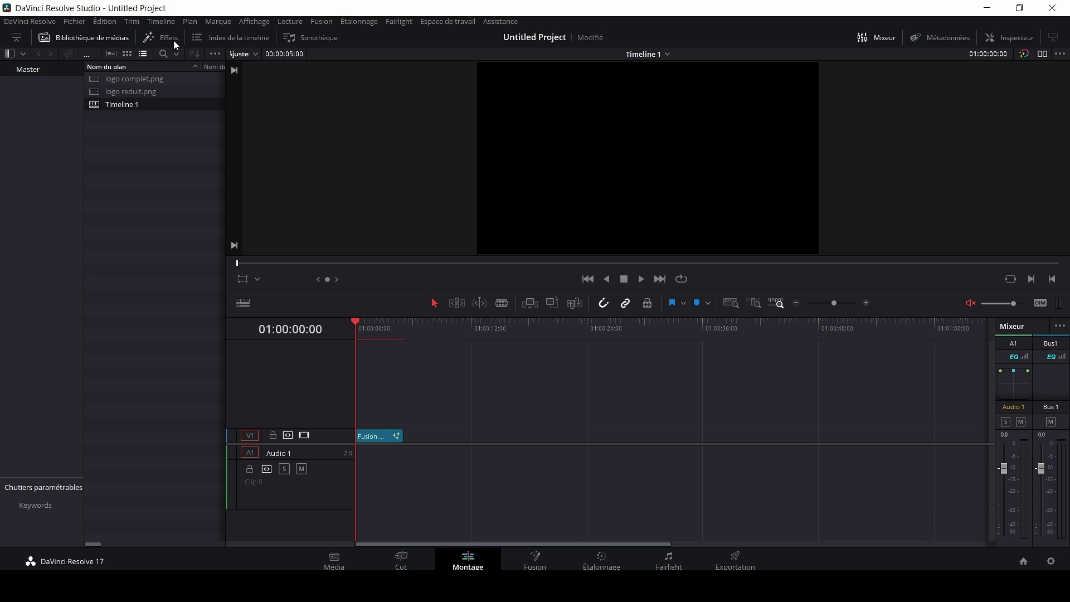
click(93, 42)
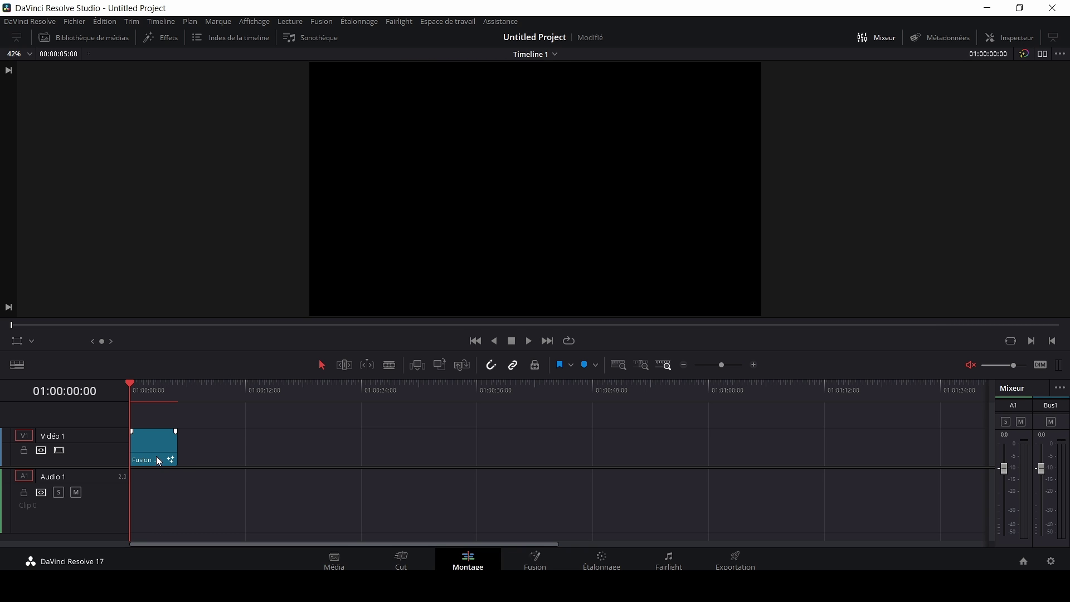
drag(130, 389, 173, 402)
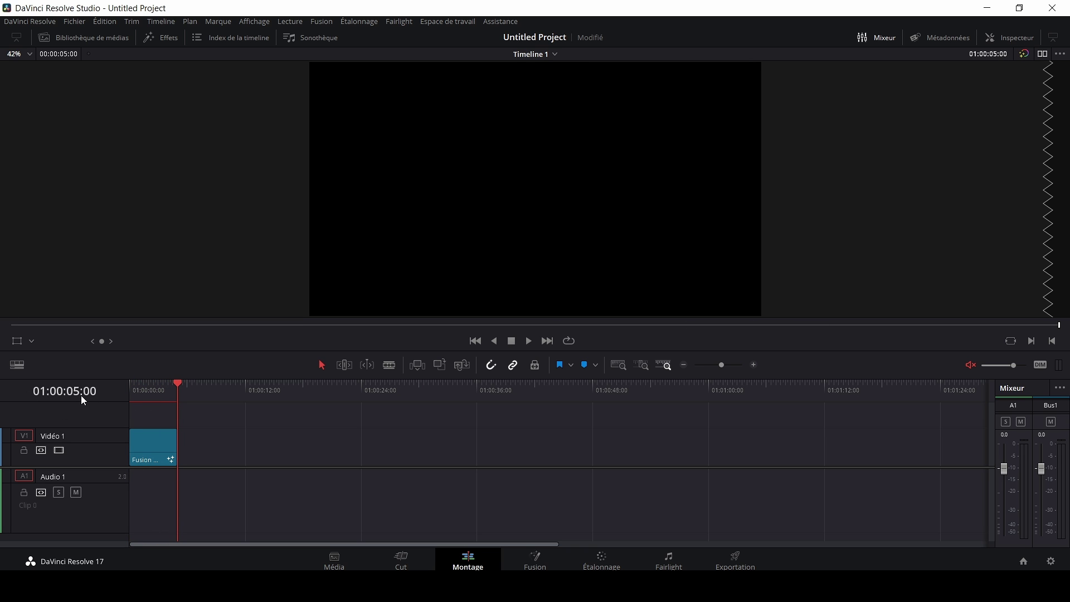
drag(172, 448, 222, 448)
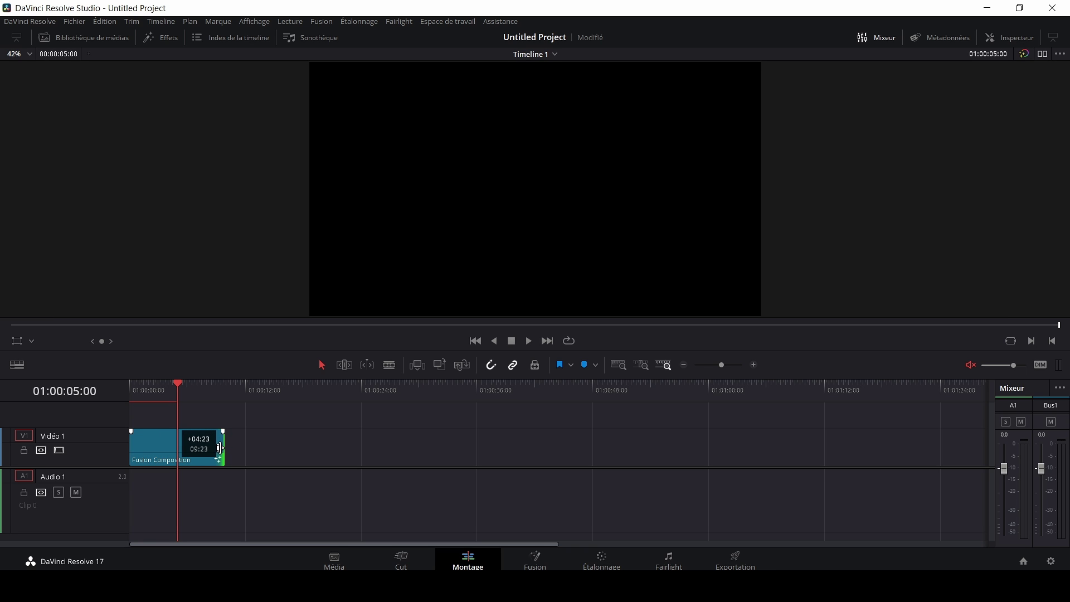
drag(222, 448, 222, 448)
drag(184, 392, 232, 419)
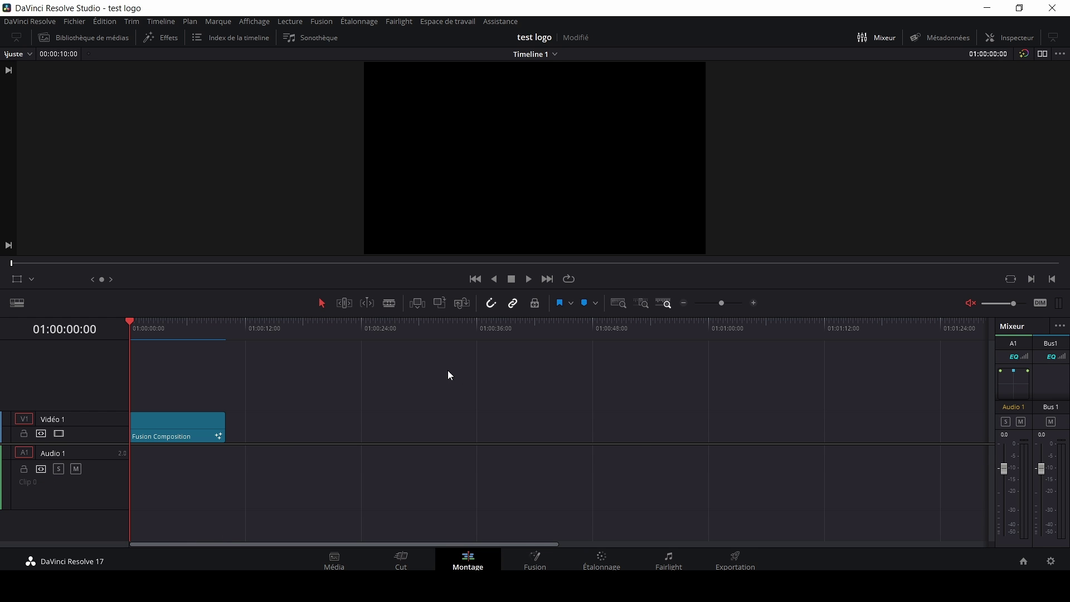
On the Fusion page, shift MediaOut1 right and show the media pool with both logo PNGs
click(540, 558)
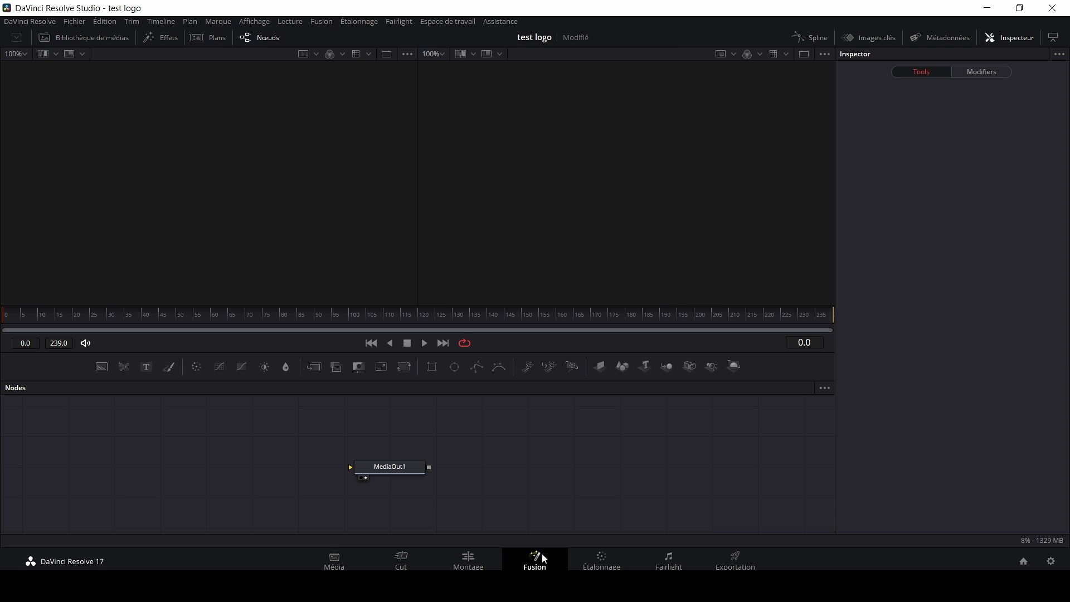
drag(395, 466, 596, 474)
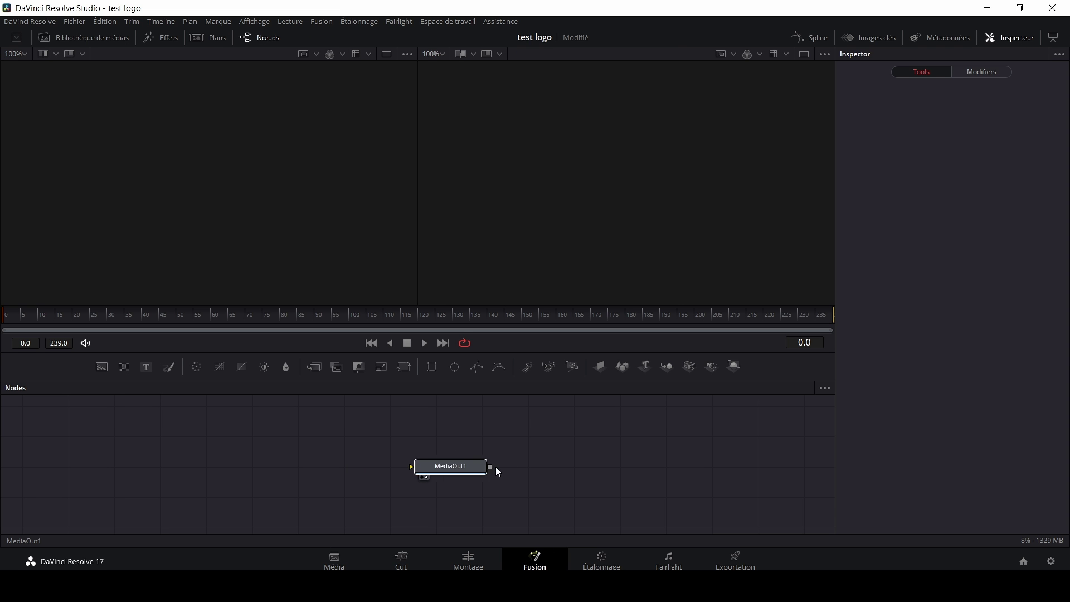
click(594, 470)
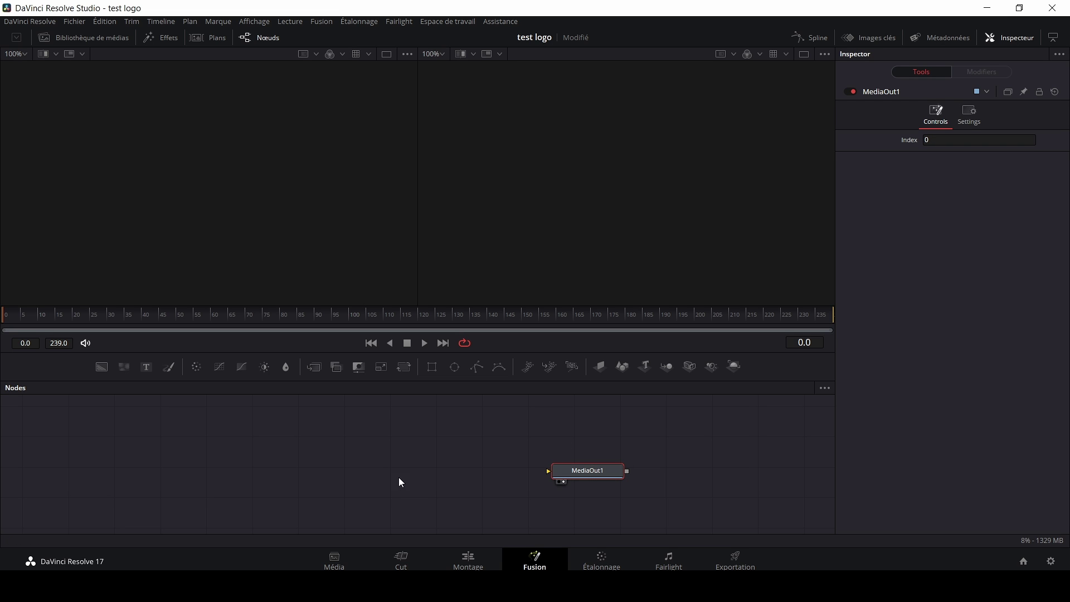
click(276, 482)
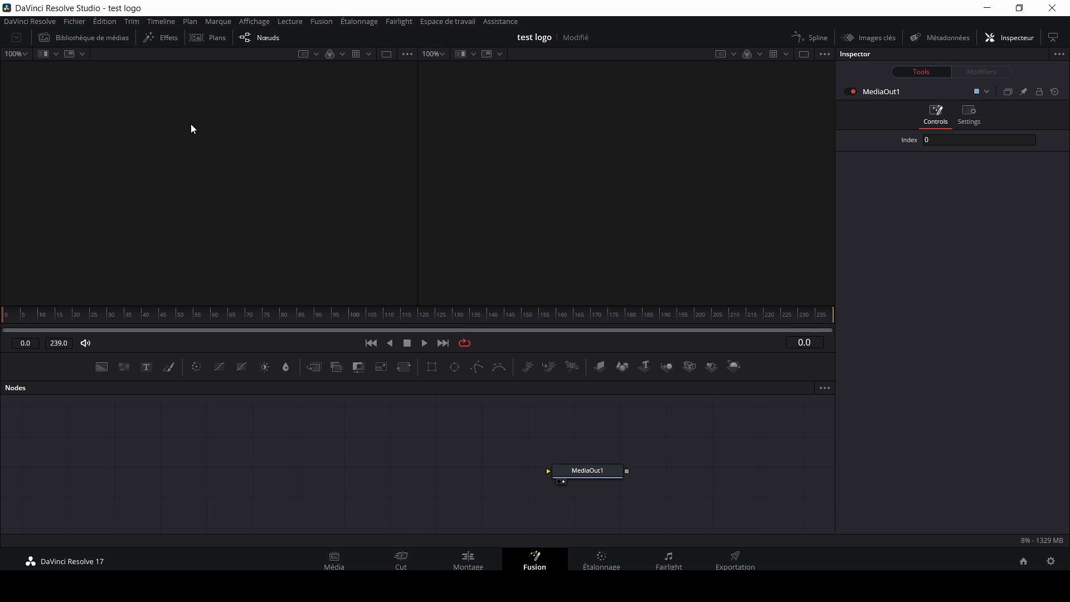
click(102, 41)
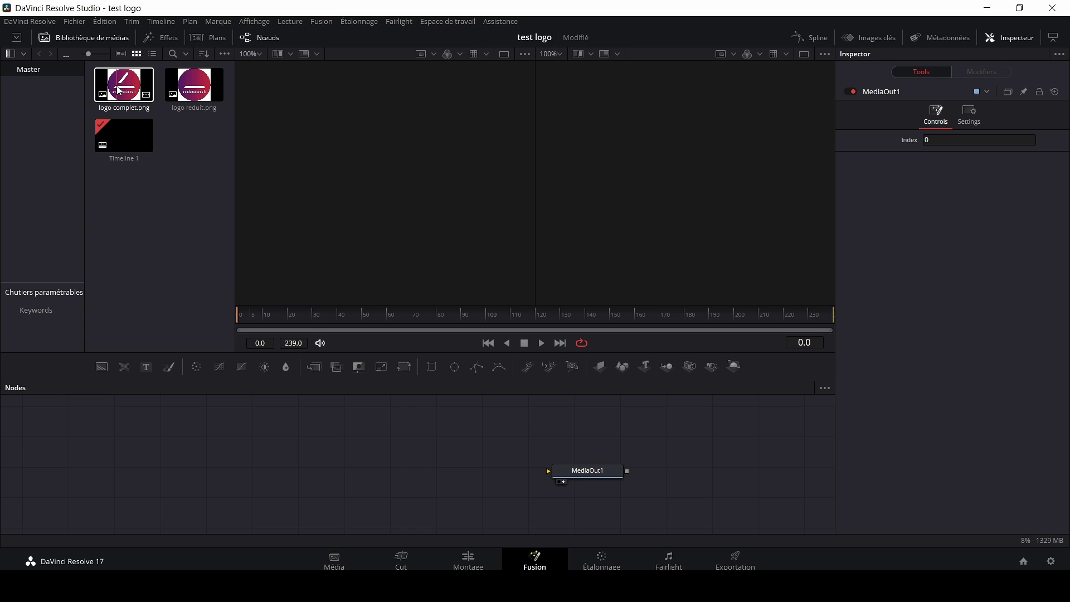
Drag both logo clips into the node graph, creating MediaIn1, MediaIn2 and Merge1
click(118, 89)
ctrl+click(193, 82)
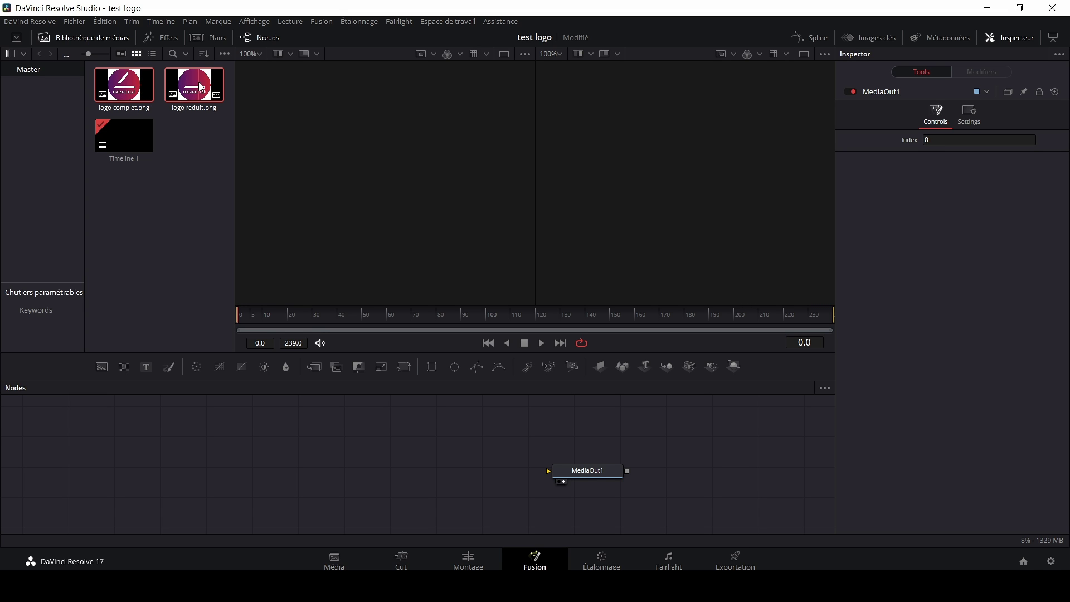
drag(199, 87, 280, 475)
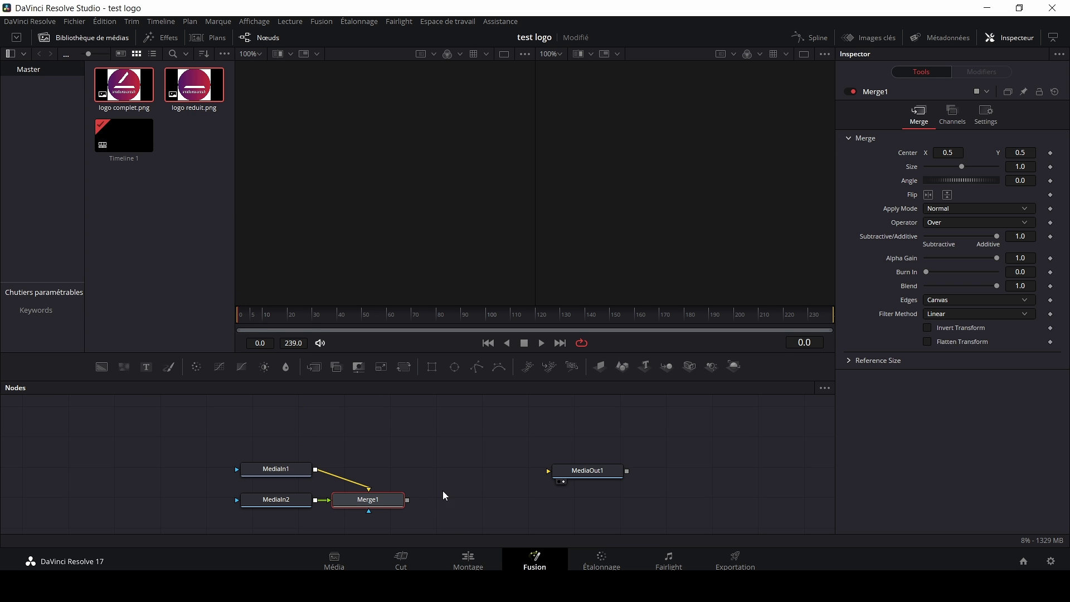
click(101, 38)
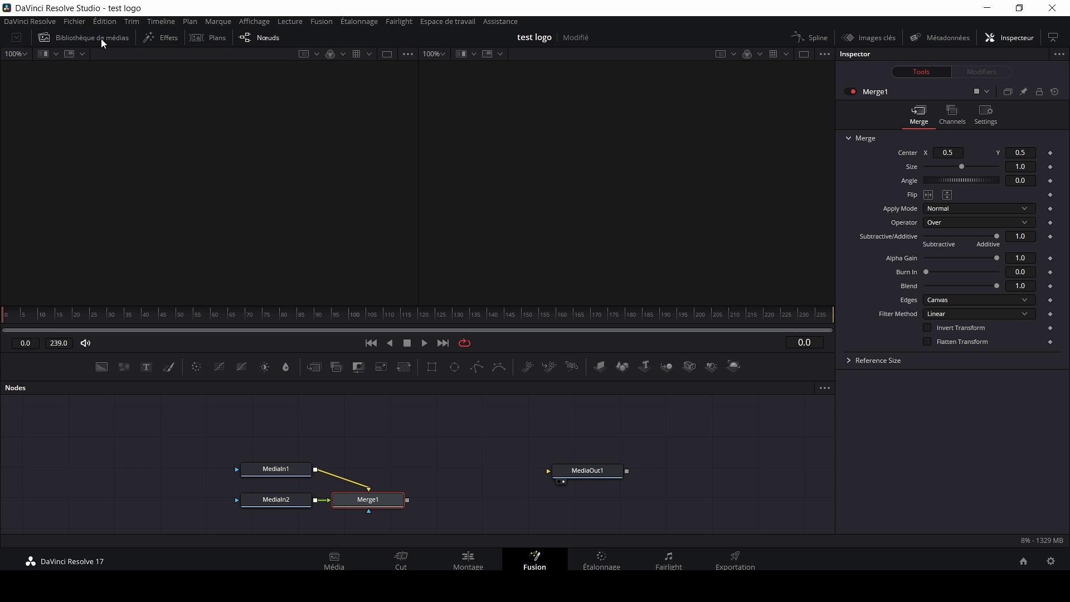
Inspect the MediaIn nodes and view MediaIn2 (logo reduit) in the right viewer
click(286, 469)
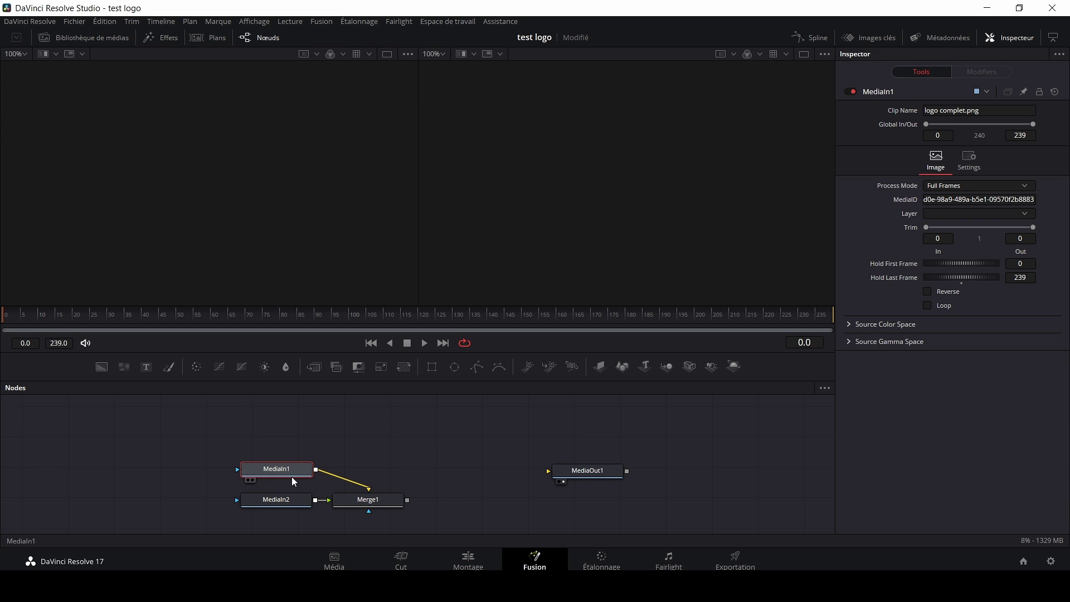
click(289, 501)
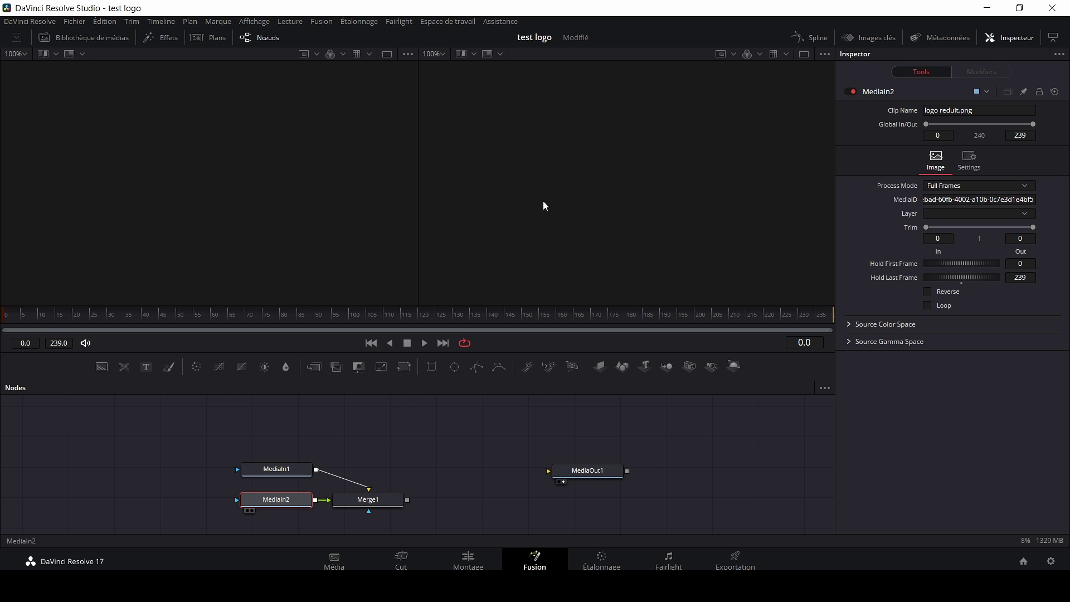
key(2)
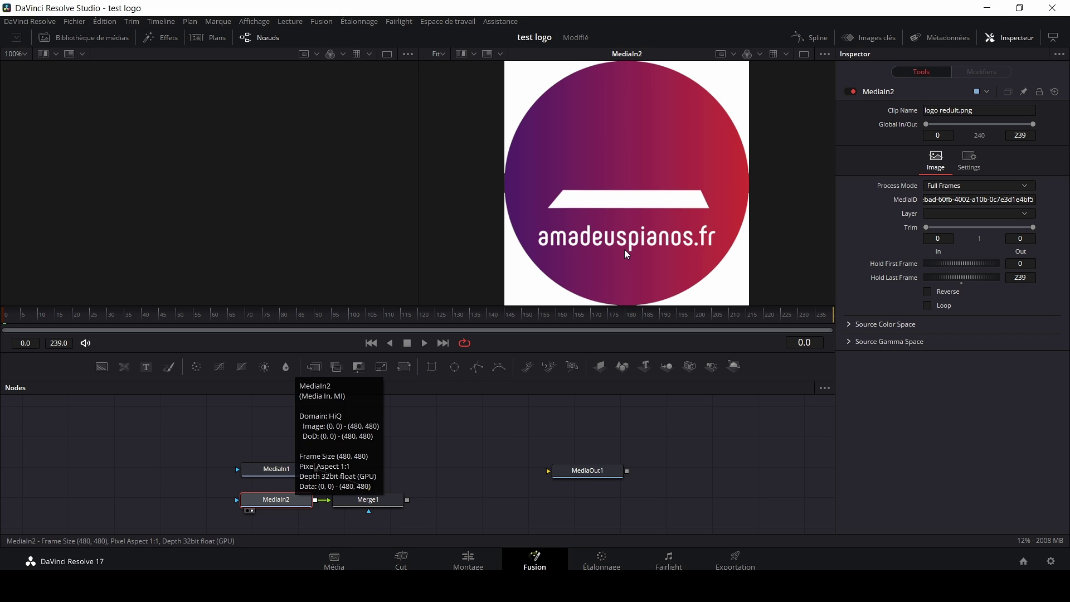
right_click(288, 503)
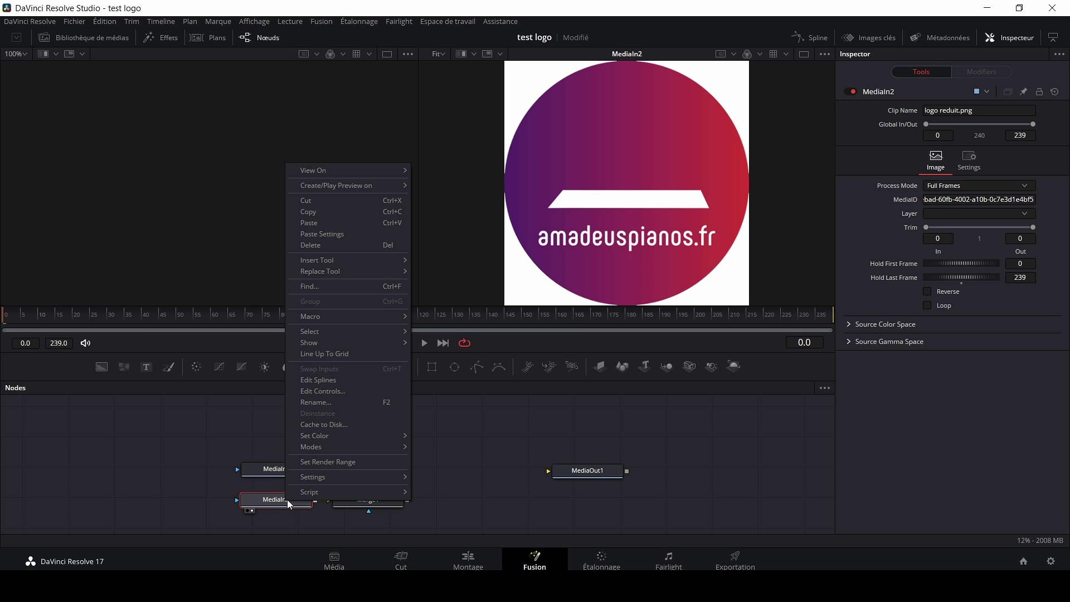
Rename the MediaIn2 node to 'logoreduit'
click(353, 403)
text(logo)
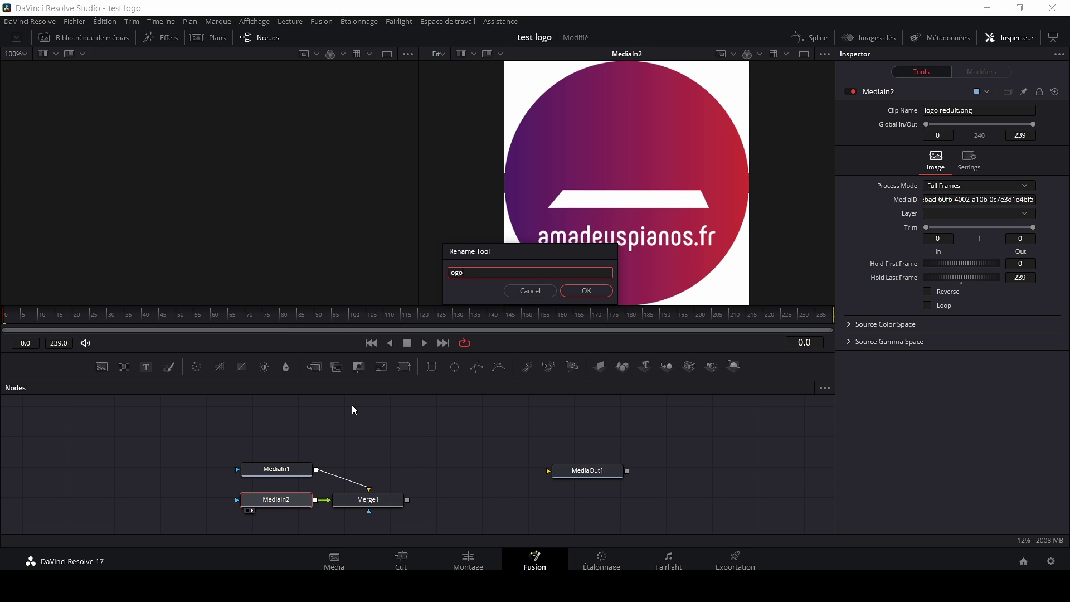
text(reduit)
click(583, 289)
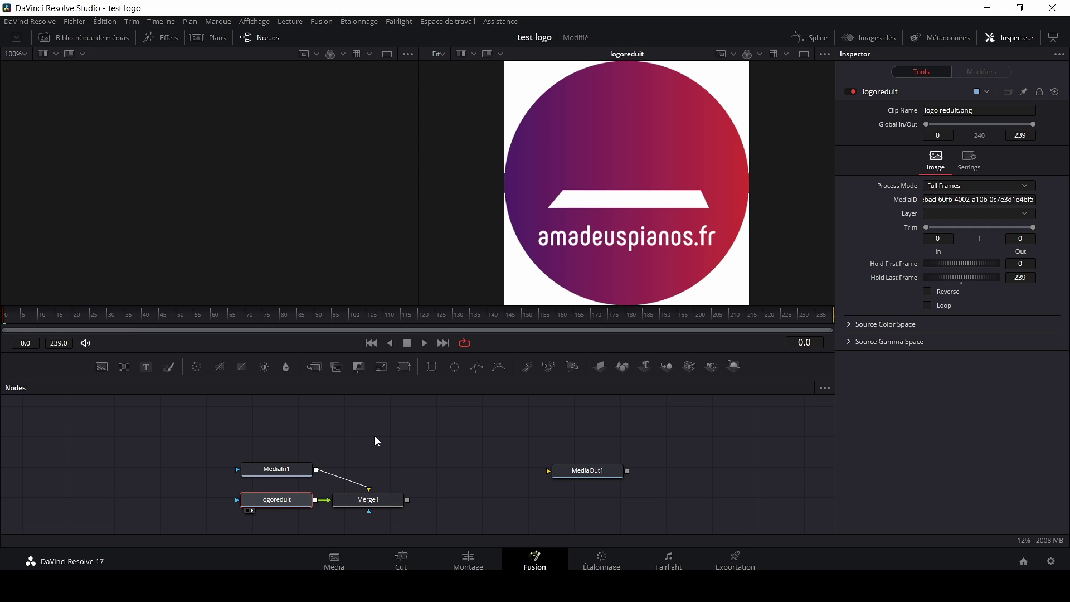
Show MediaIn1 in the left viewer and rename it to 'logocomplet'
click(249, 480)
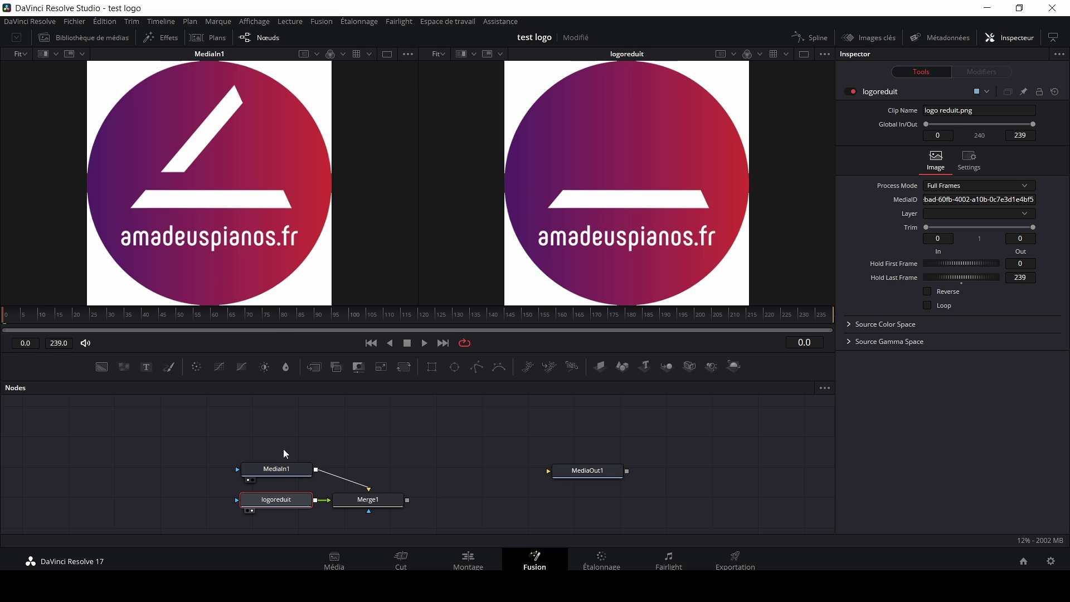
right_click(285, 470)
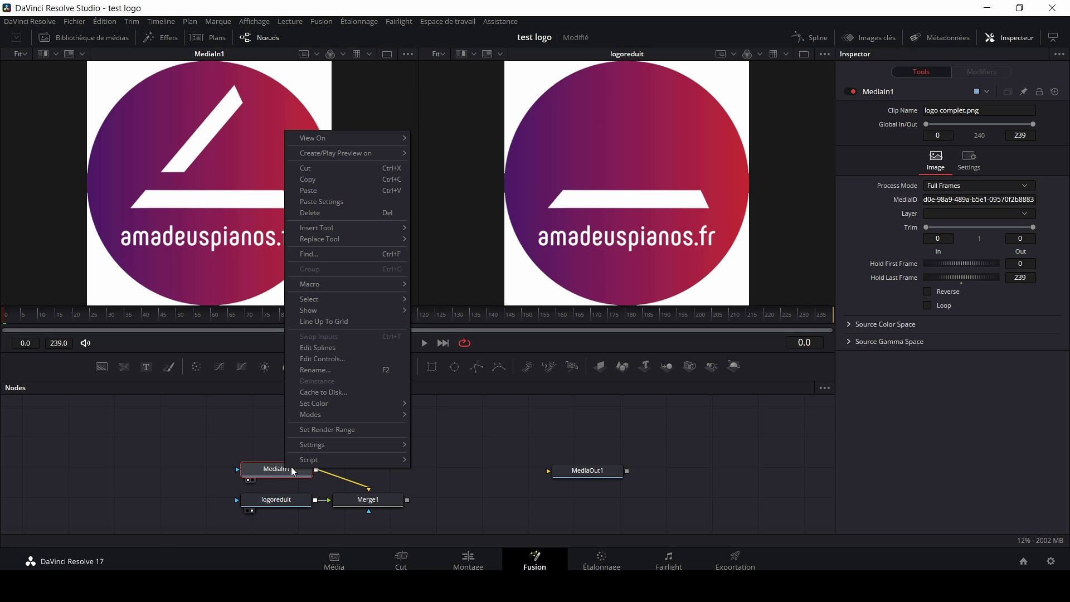
click(348, 370)
text(logocomplet)
key(Return)
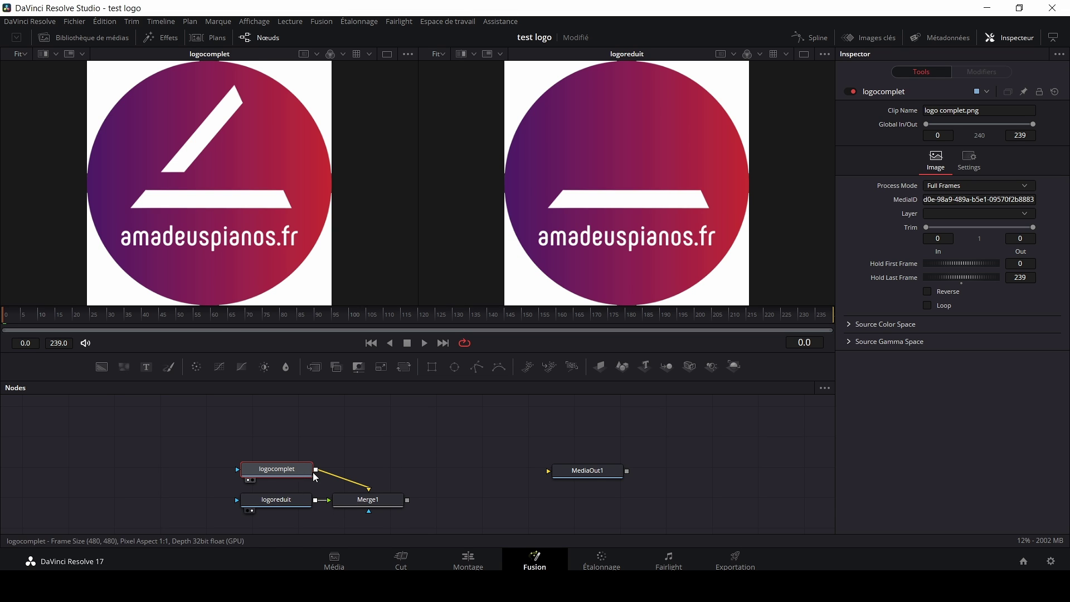
Move Merge1 to the right in the node graph and switch to a single viewer
drag(380, 504, 394, 477)
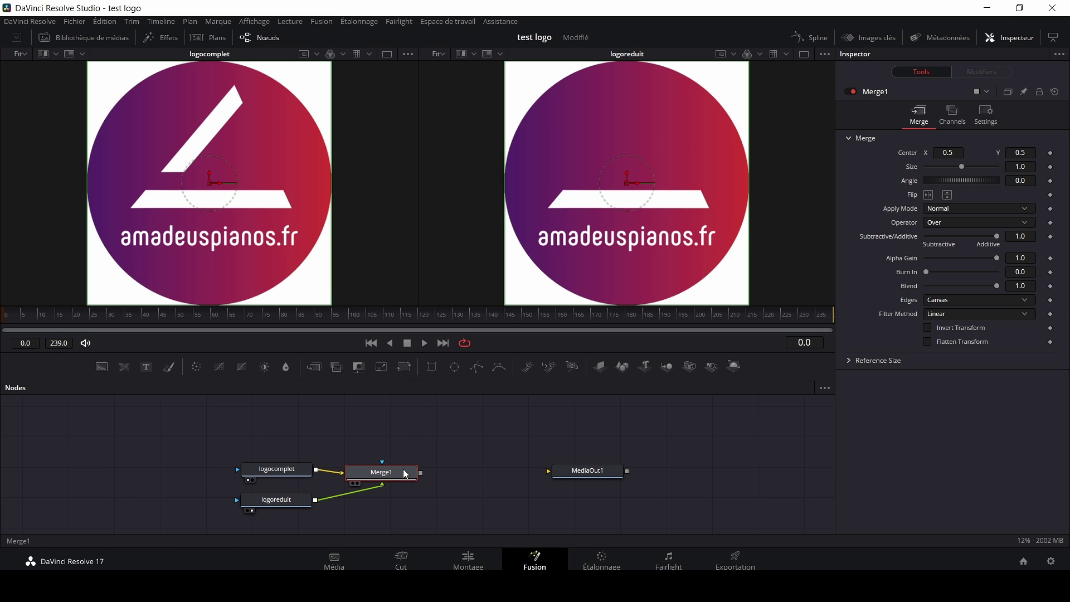
drag(405, 473, 475, 480)
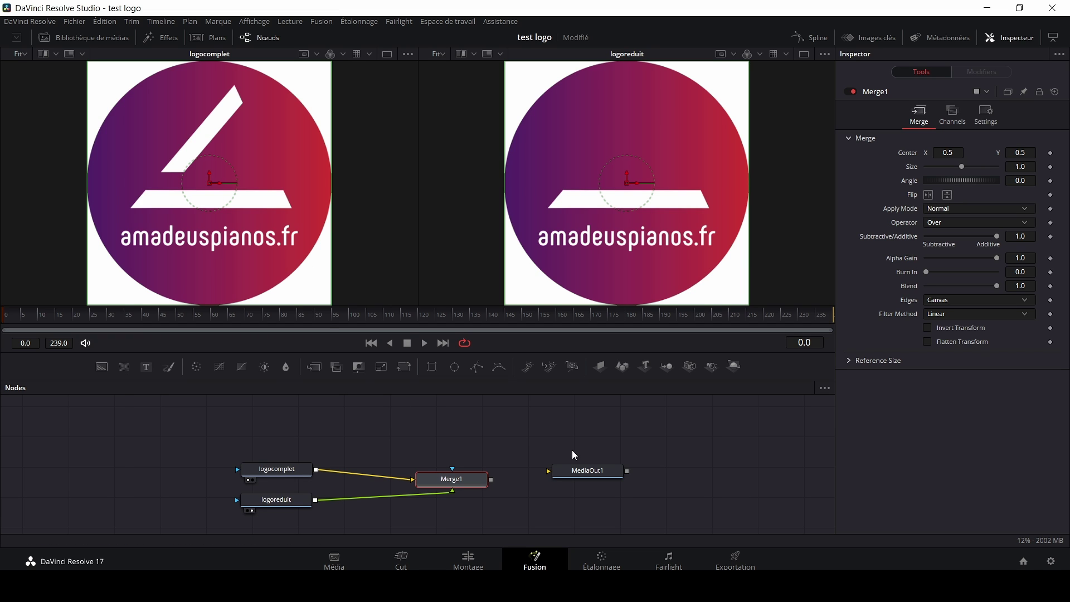
click(803, 54)
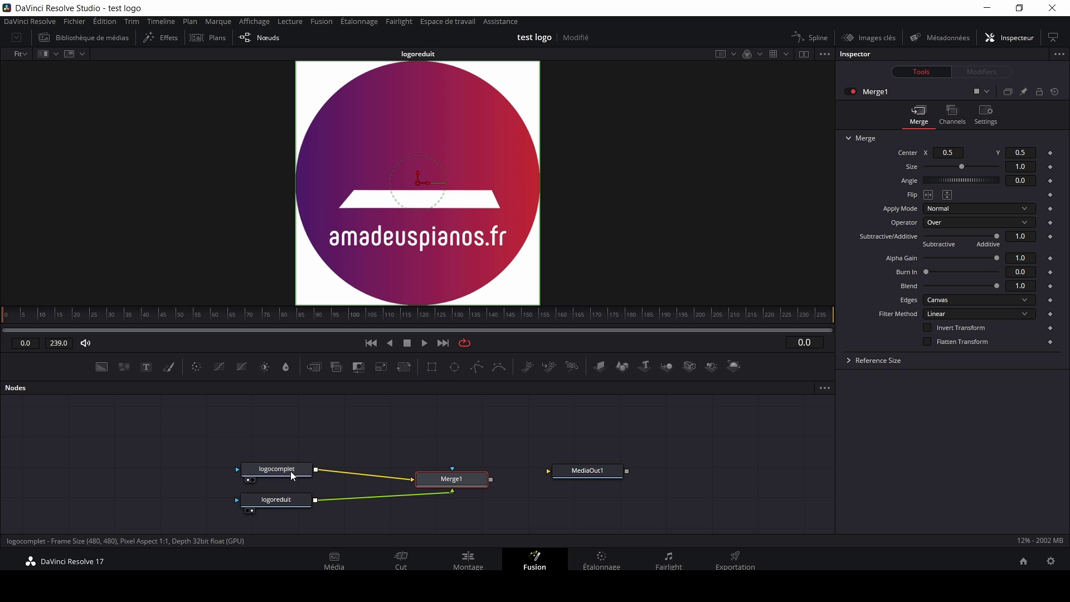
Display logocomplet in the viewer and attach a new Polygon1 mask to it
drag(291, 474, 387, 211)
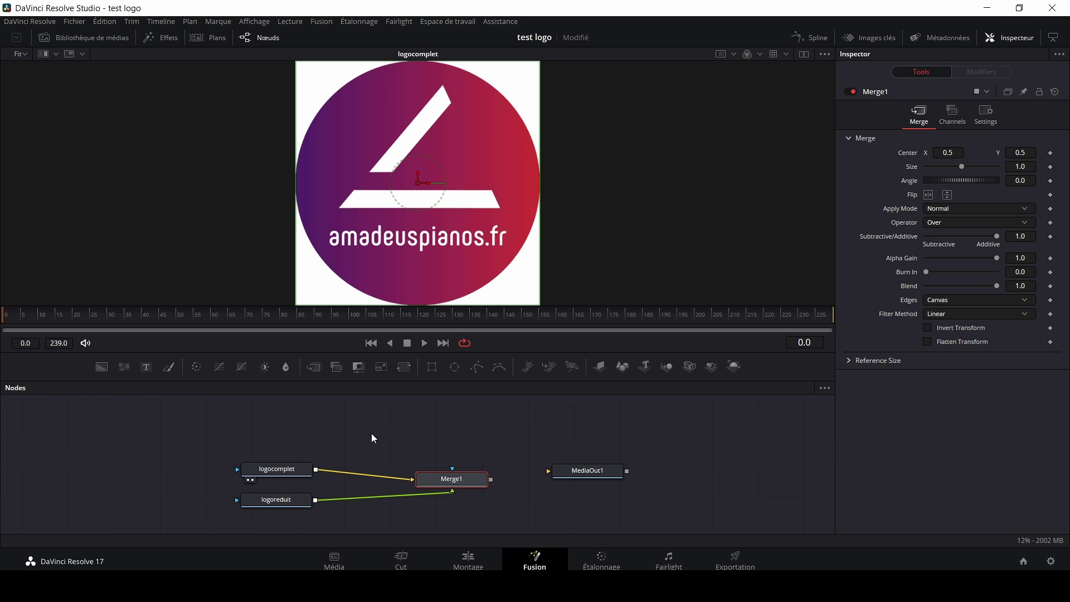
click(281, 471)
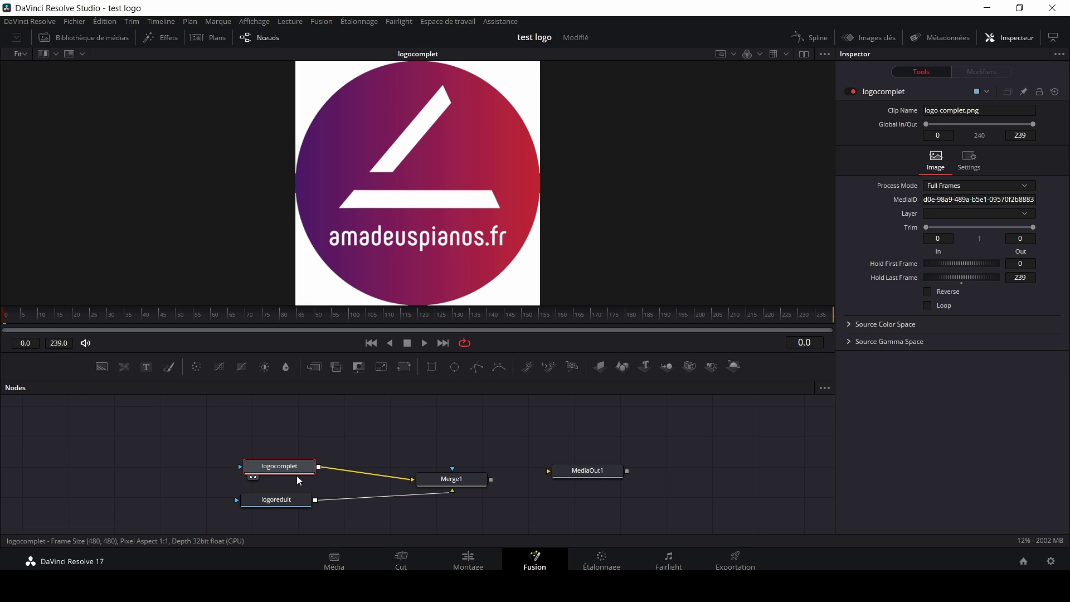
click(476, 370)
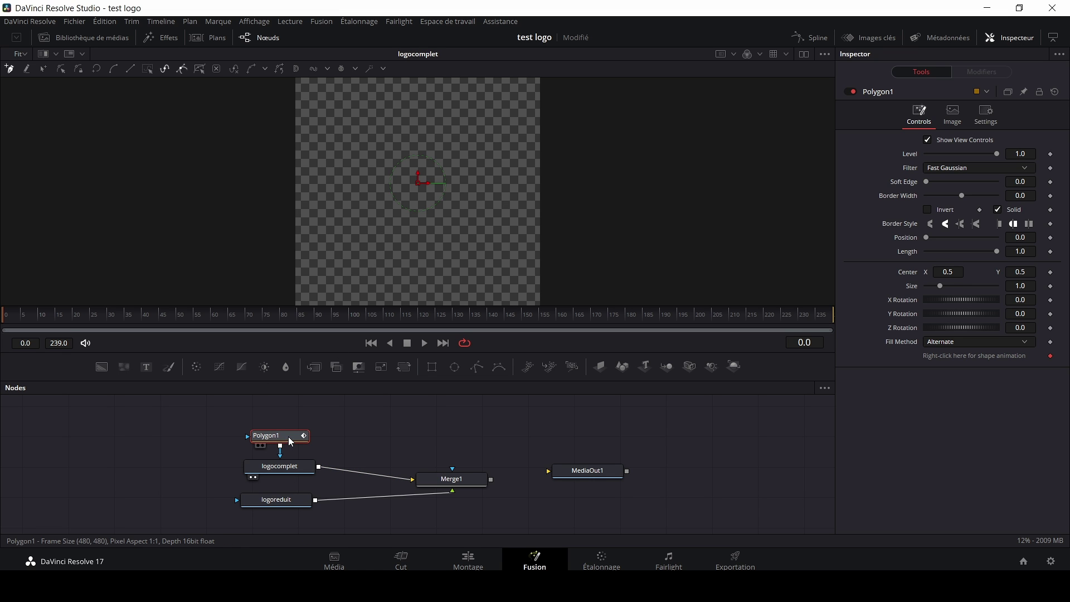
Reposition the Polygon1 node just above logocomplet in the node graph
drag(290, 441, 290, 433)
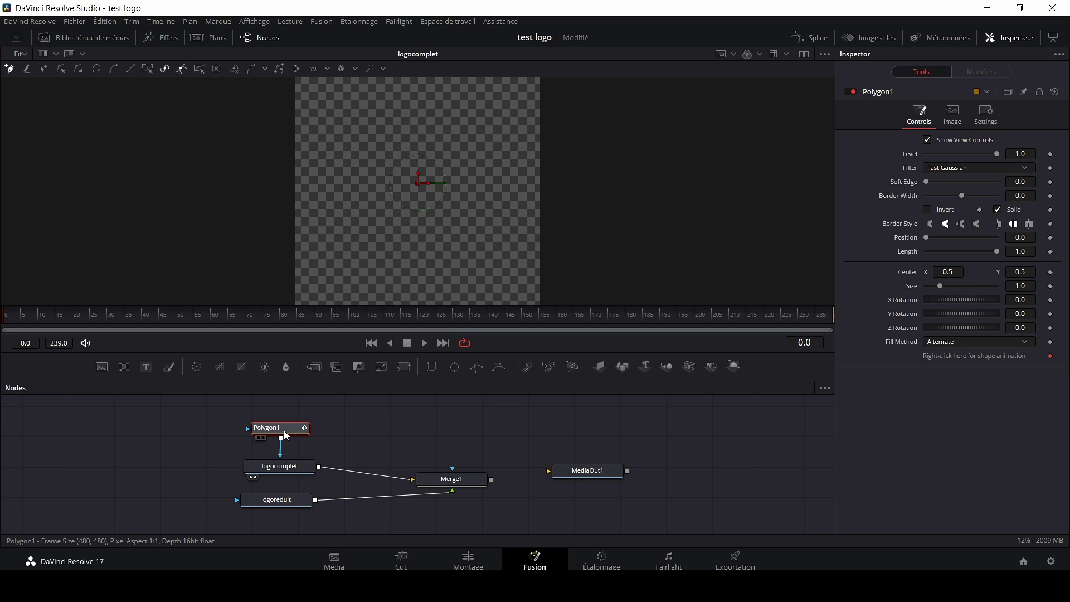
drag(288, 435, 290, 440)
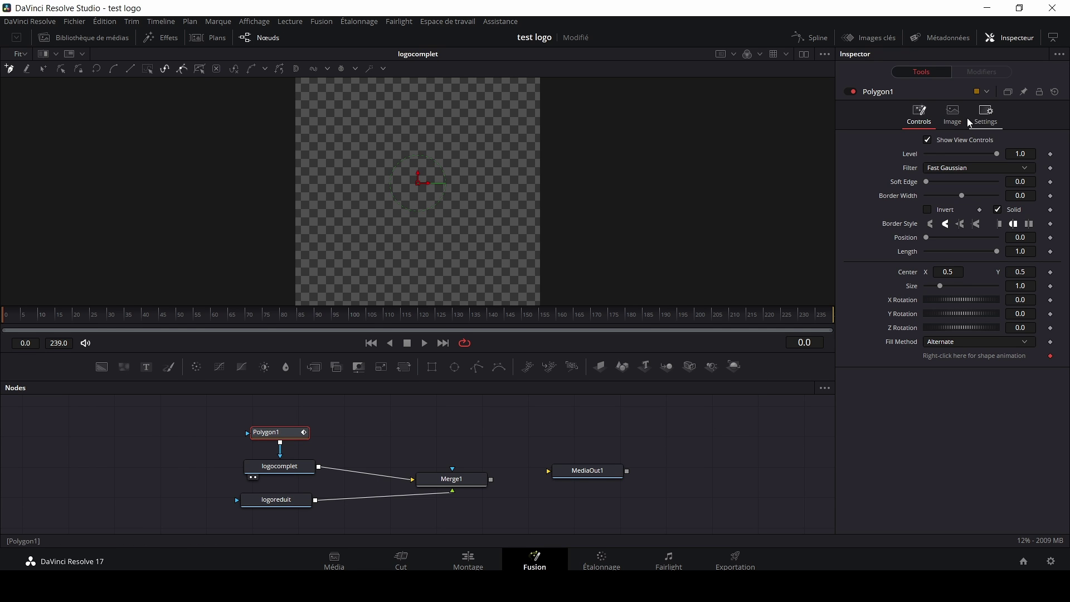
click(1023, 39)
click(1028, 41)
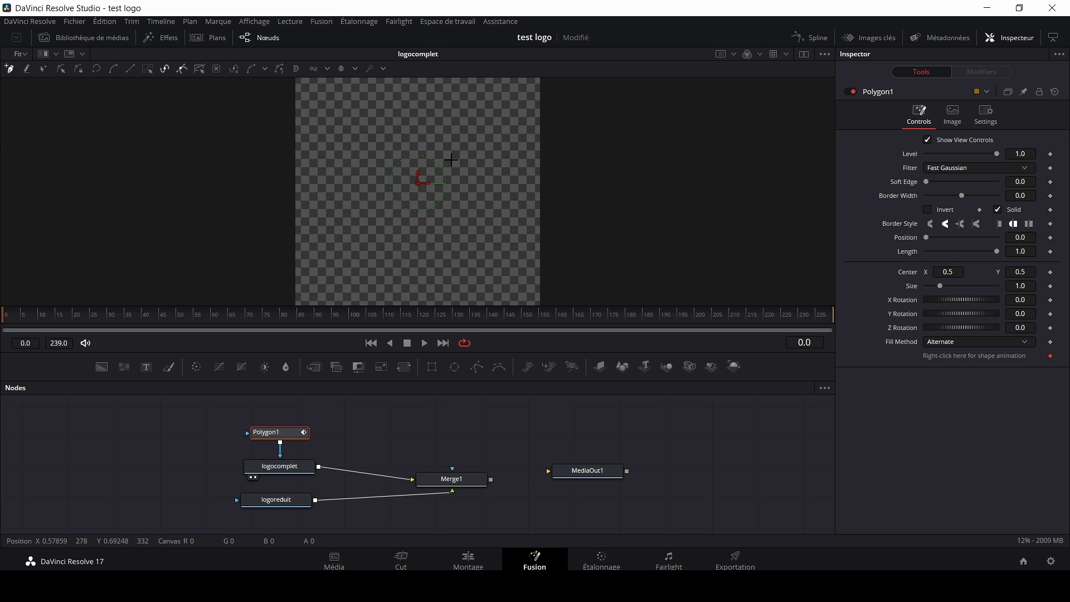
Enable Invert on Polygon1 and place the first mask point at the stripe's lower-left corner
click(937, 216)
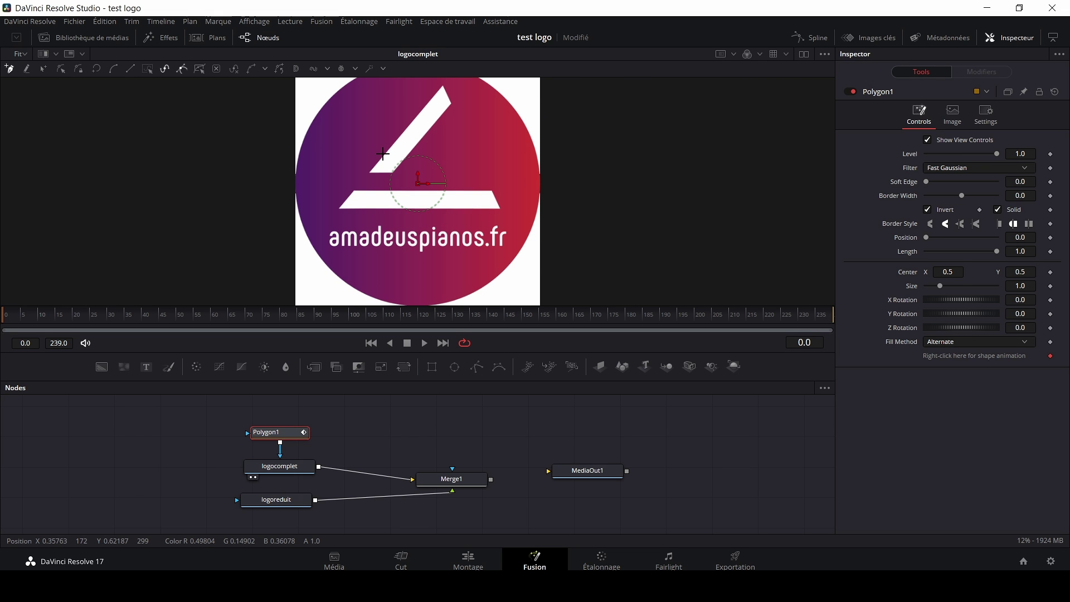
scroll(384, 157, up, 3)
scroll(385, 157, up, 2)
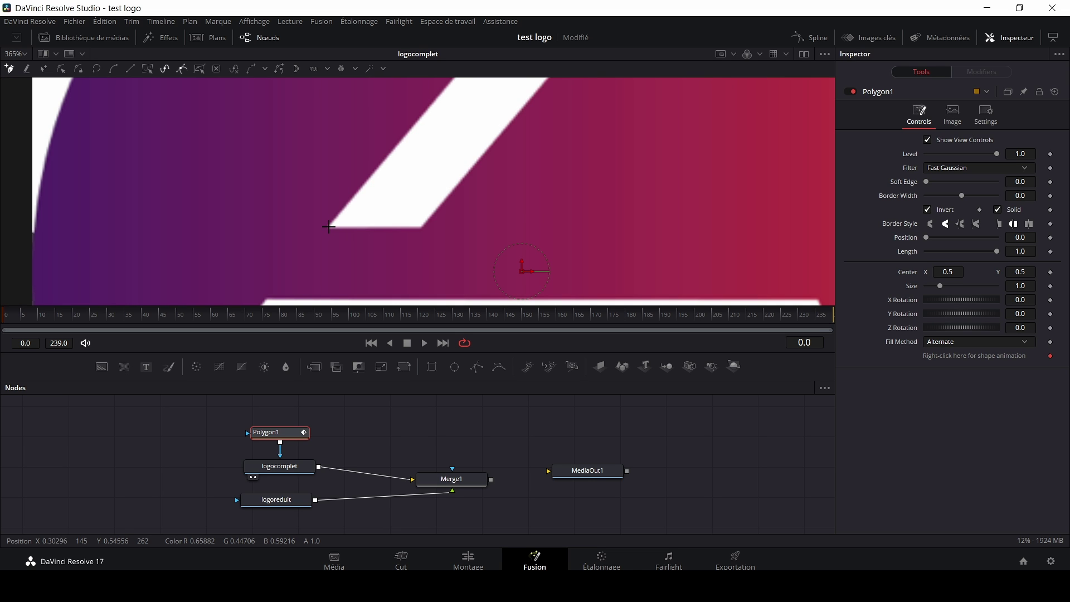
click(329, 228)
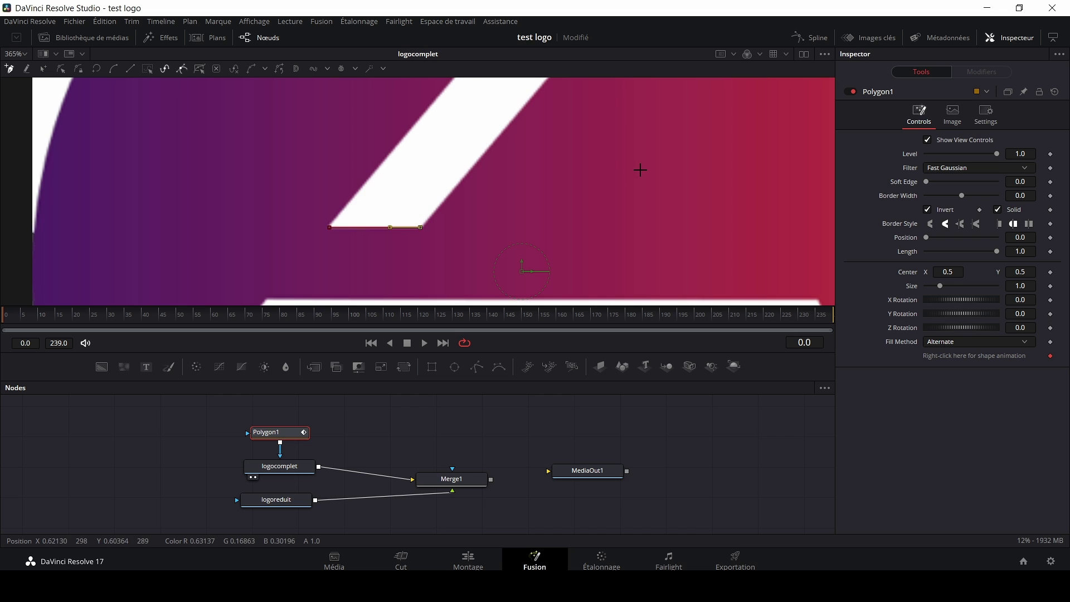
scroll(641, 169, up, 3)
scroll(640, 168, up, 3)
scroll(660, 137, up, 3)
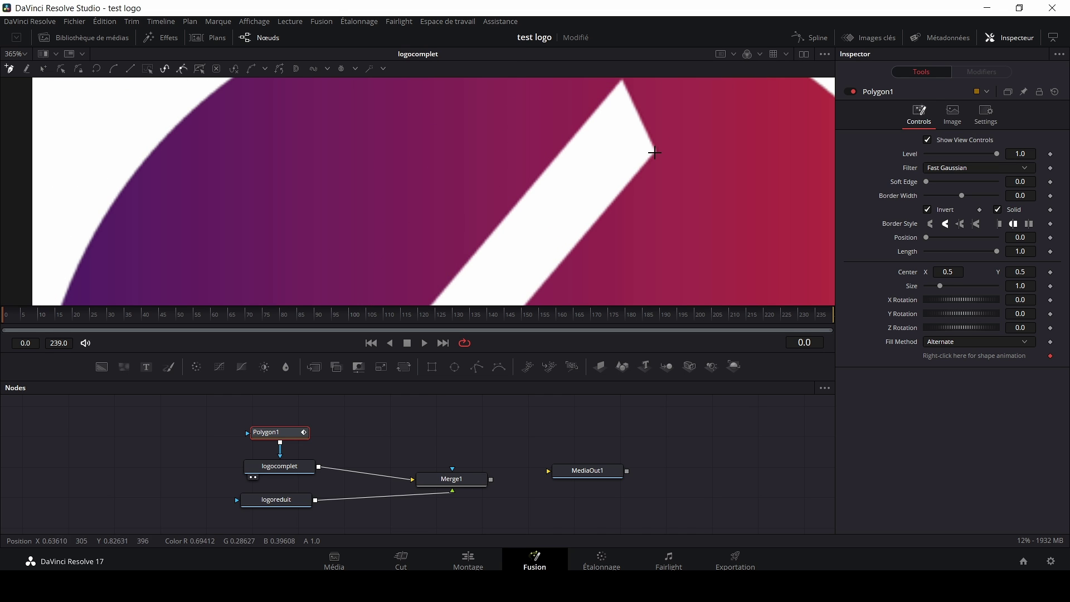
scroll(683, 166, up, 2)
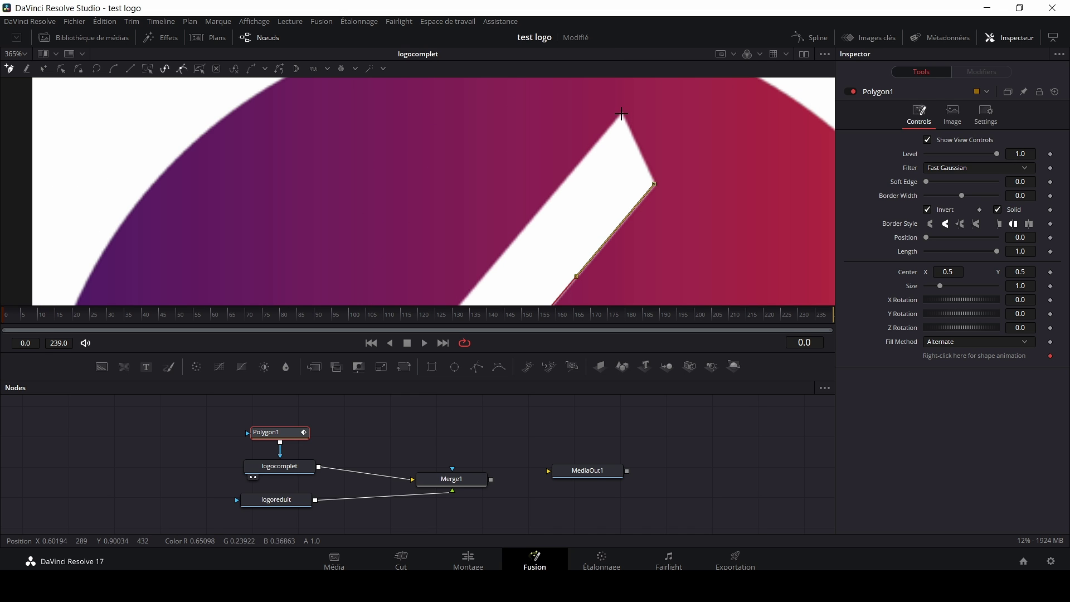
scroll(490, 190, right, 3)
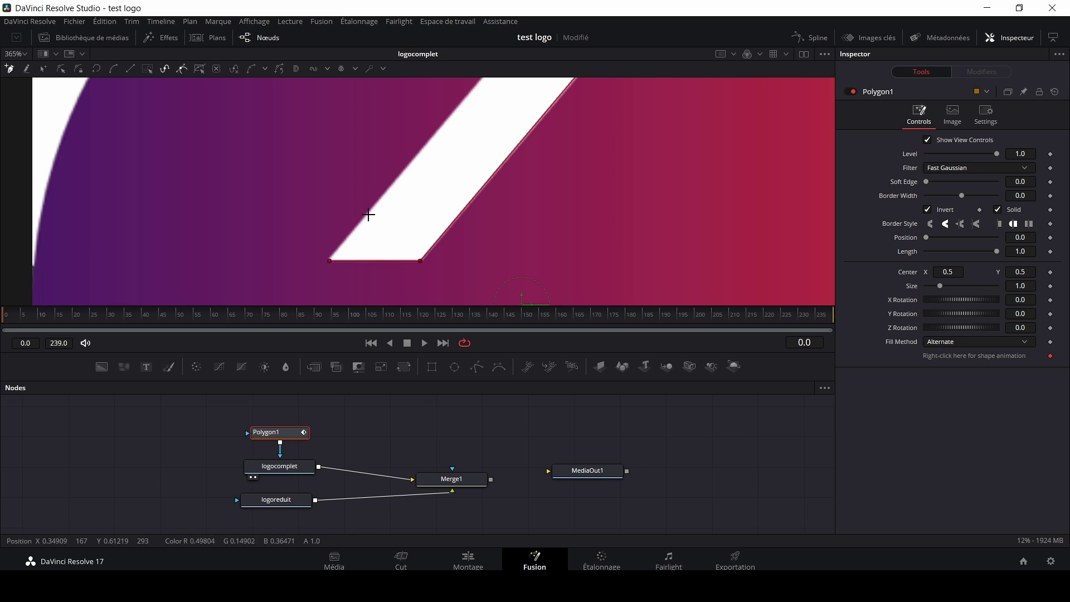
Close the polygon mask around the diagonal white stripe
click(330, 261)
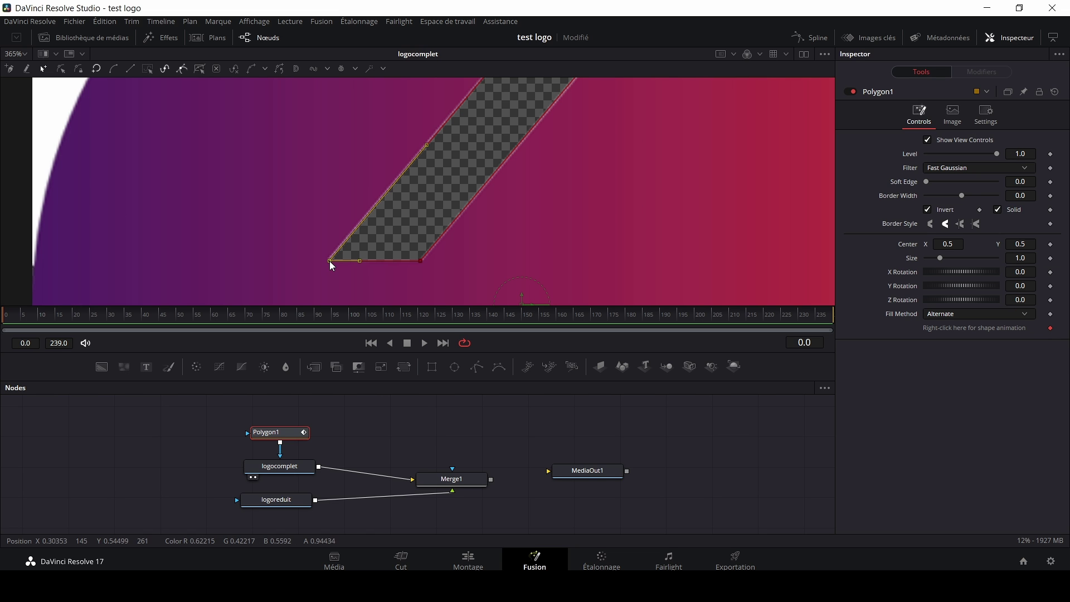
scroll(357, 249, up, 3)
scroll(355, 246, down, 5)
Turn off Invert on Polygon1 and zoom in on the mask
click(928, 210)
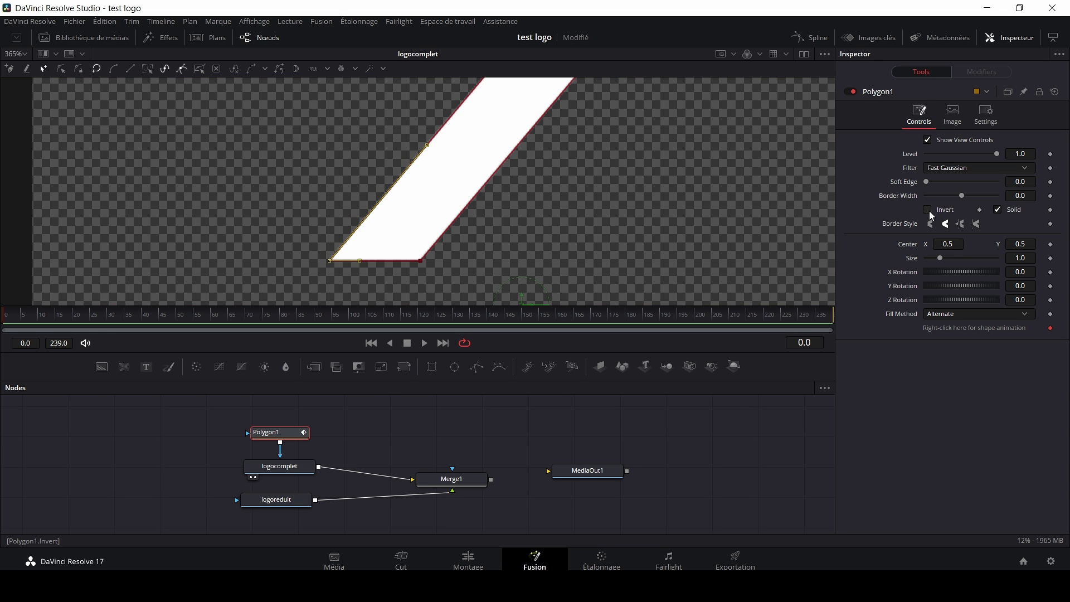
scroll(621, 202, up, 2)
scroll(623, 206, up, 2)
scroll(623, 206, up, 2)
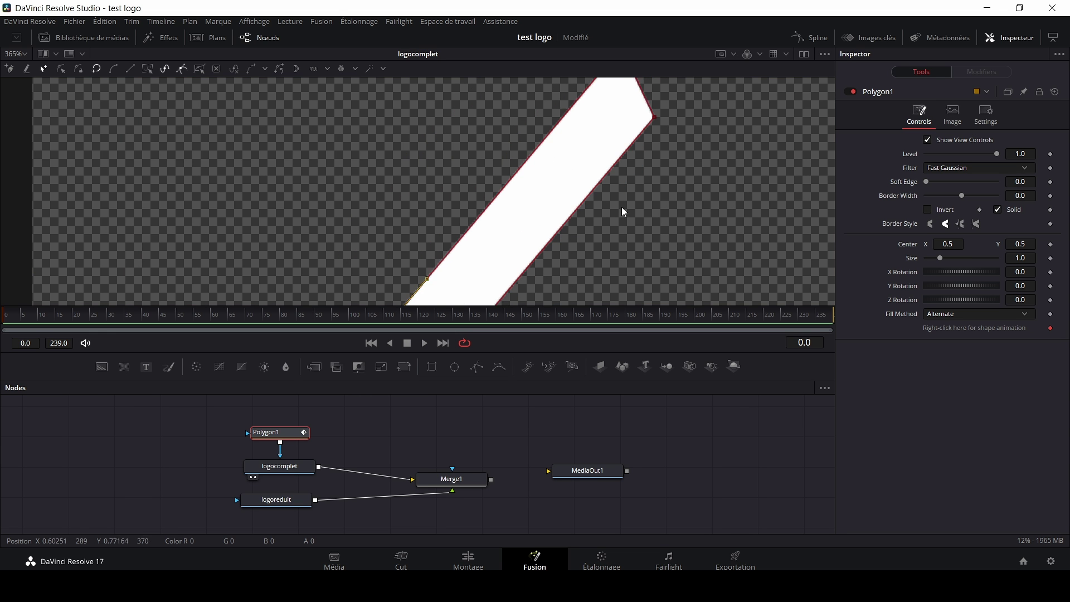
scroll(621, 209, down, 3)
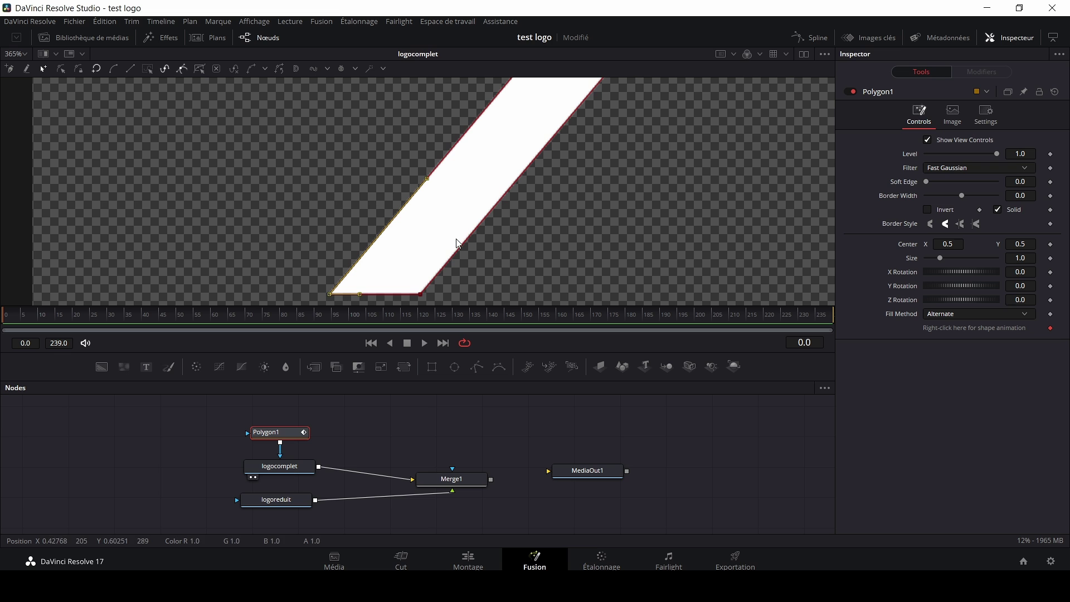
scroll(503, 239, up, 1)
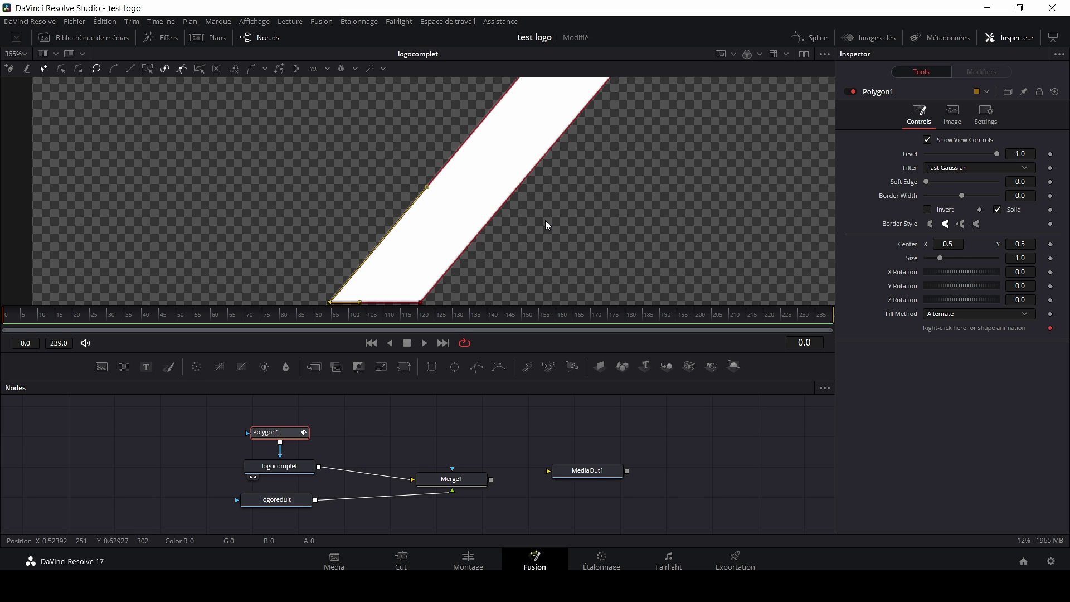
scroll(545, 219, up, 4)
scroll(554, 225, up, 2)
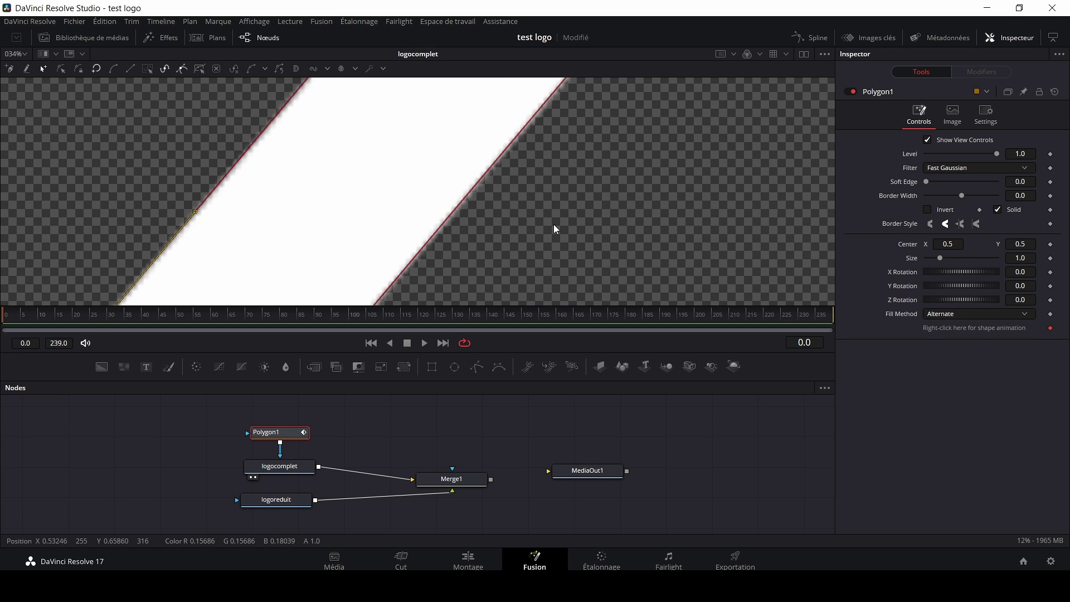
scroll(553, 224, up, 3)
Pan along the polygon's edges to check them, then zoom back out
drag(381, 176, 661, 191)
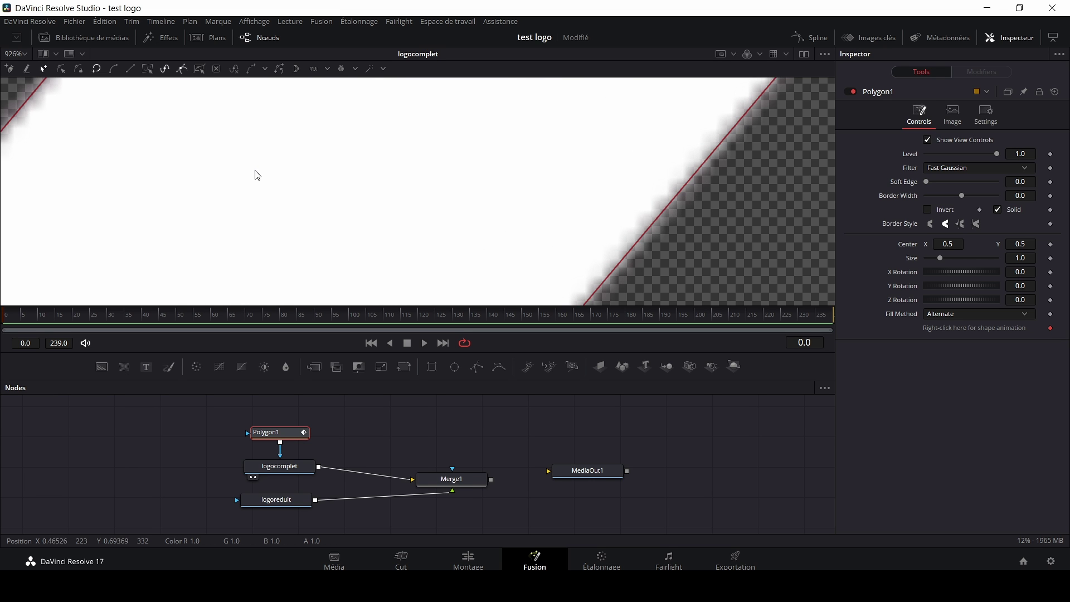
drag(256, 172, 518, 245)
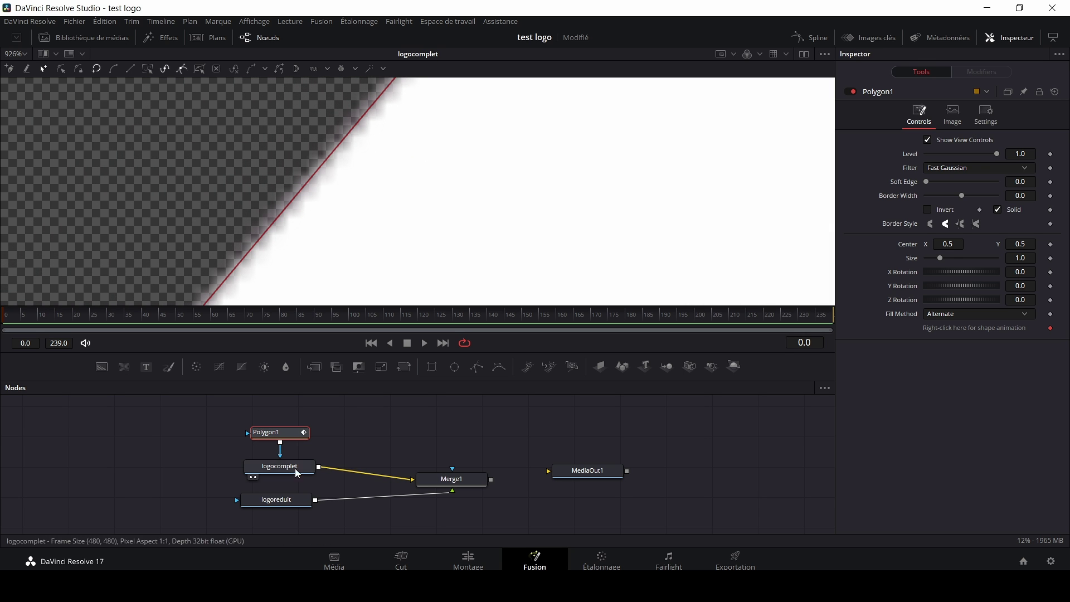
scroll(440, 235, down, 3)
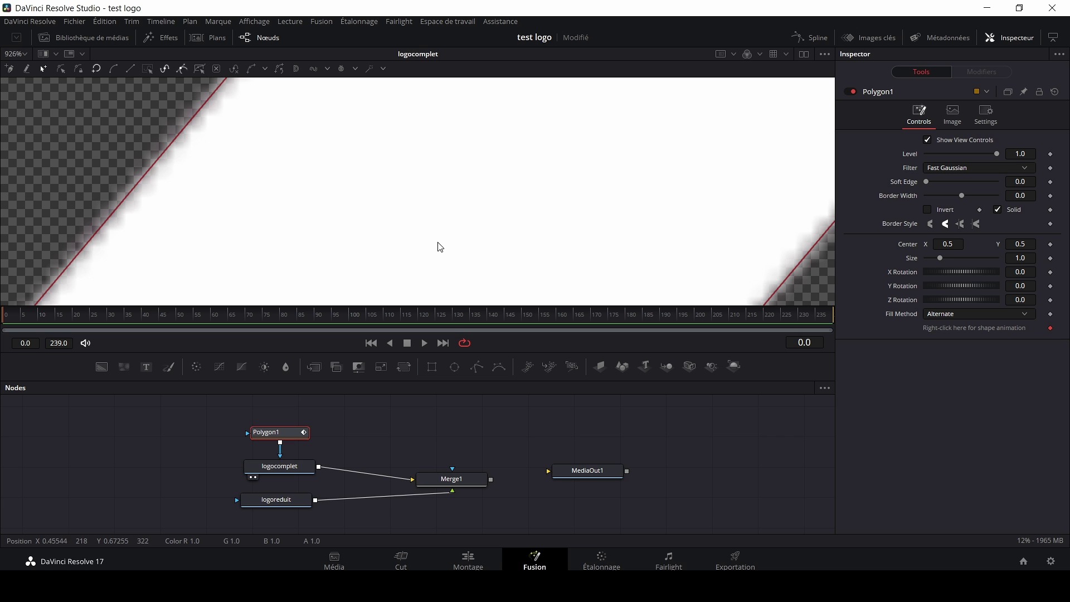
scroll(442, 247, down, 2)
scroll(441, 247, down, 1)
scroll(440, 246, down, 1)
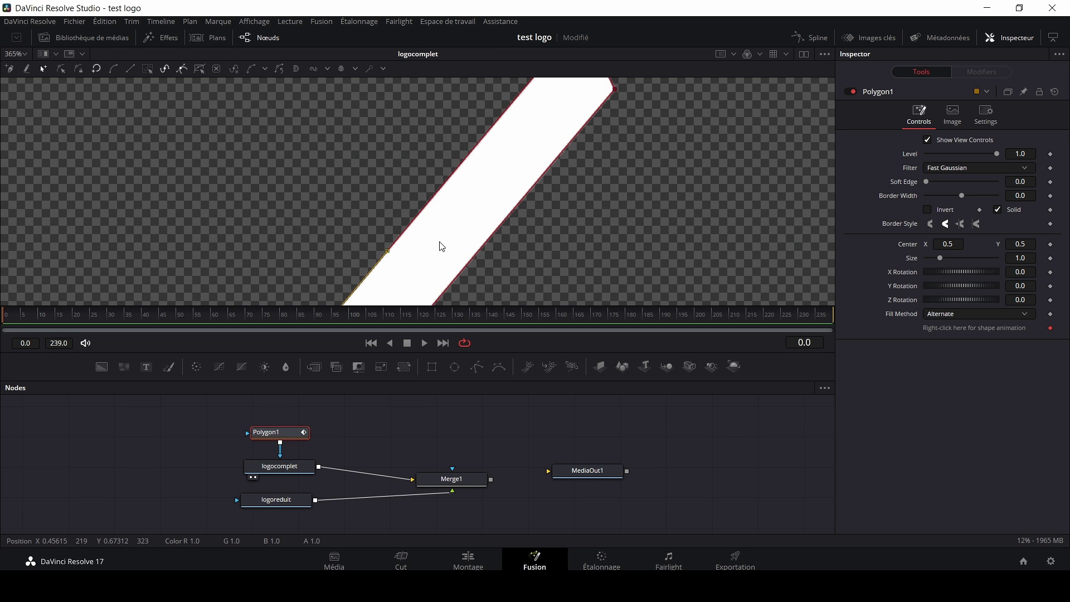
scroll(440, 246, down, 2)
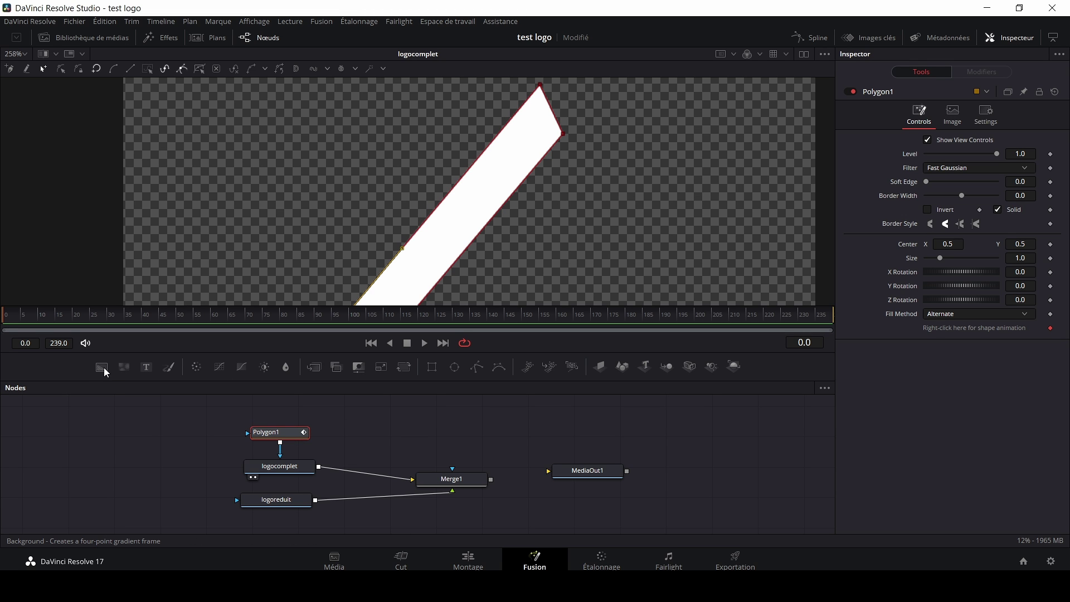
Add a Background node and connect Polygon1 to its mask input
key(ctrl+shift+a)
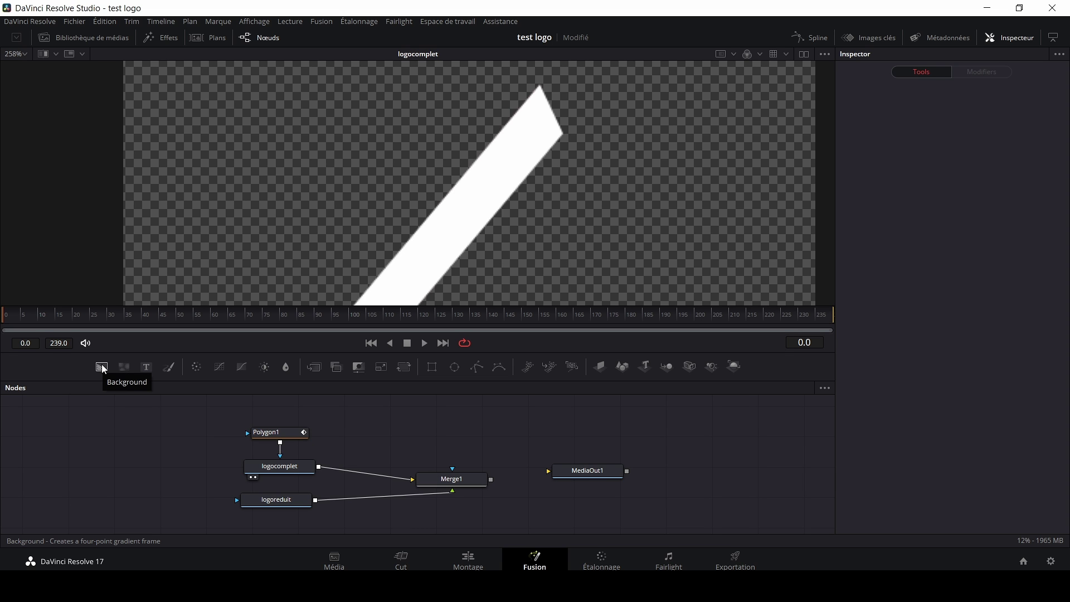
mouse_move(103, 369)
mouse_down()
mouse_move(158, 463)
mouse_move(396, 433)
mouse_up()
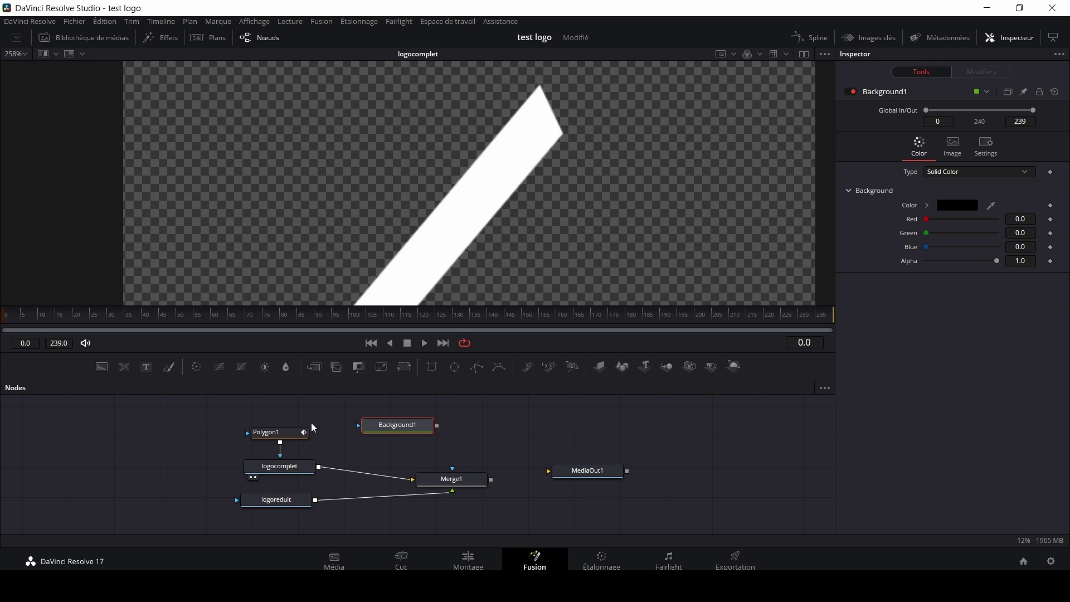
drag(282, 459, 405, 430)
drag(289, 434, 268, 426)
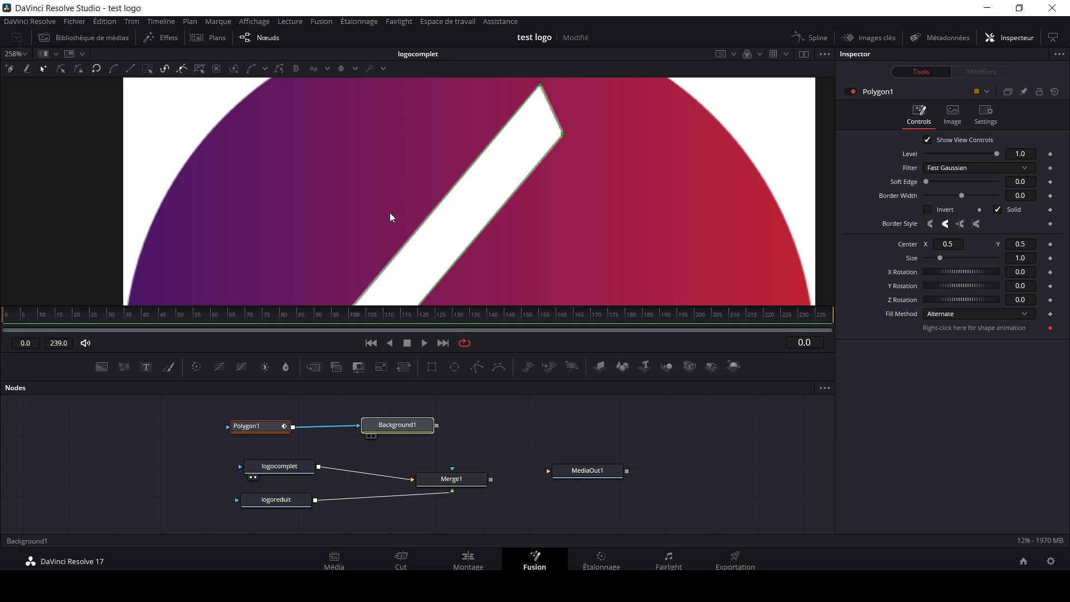
View Background1's output full-size in the viewer and select the node
key(1)
key(ctrl+f)
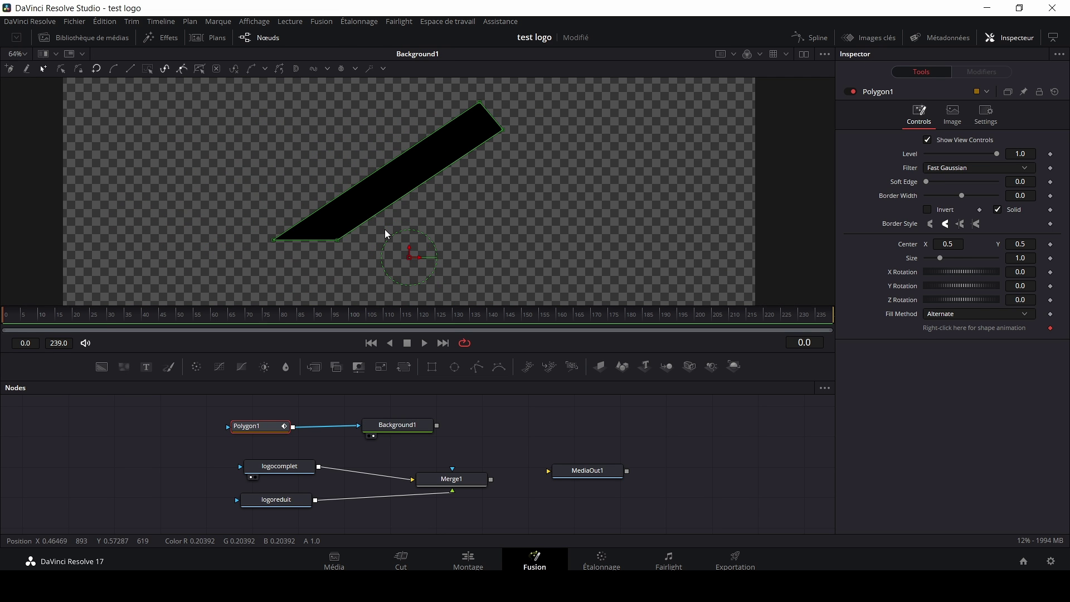
scroll(385, 230, up, 2)
click(480, 138)
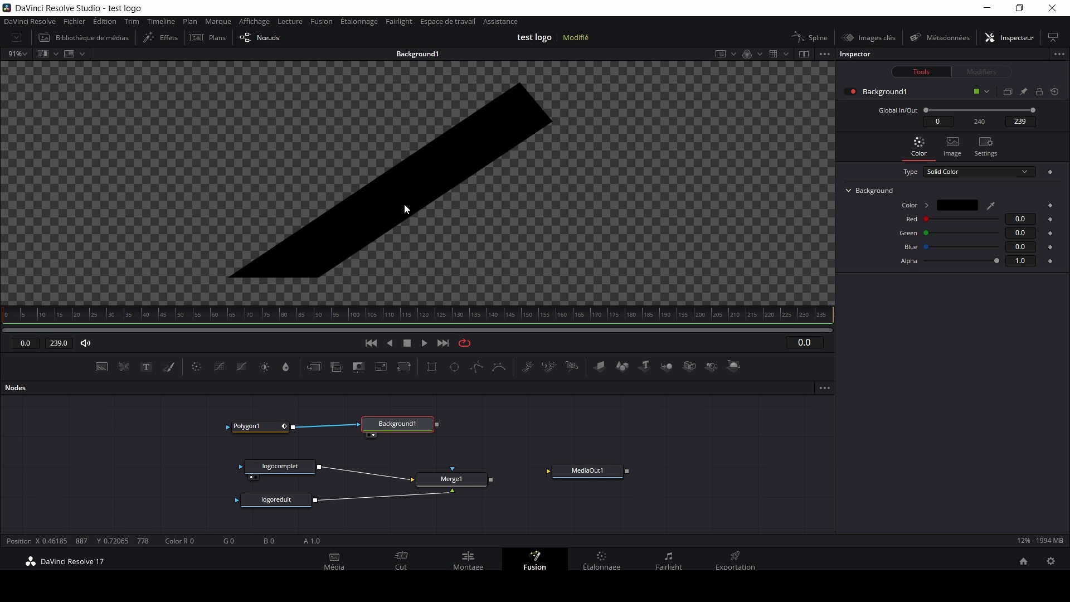
Set Background1's colour to white (#ffffff) and enable side-by-side dual viewers
click(957, 206)
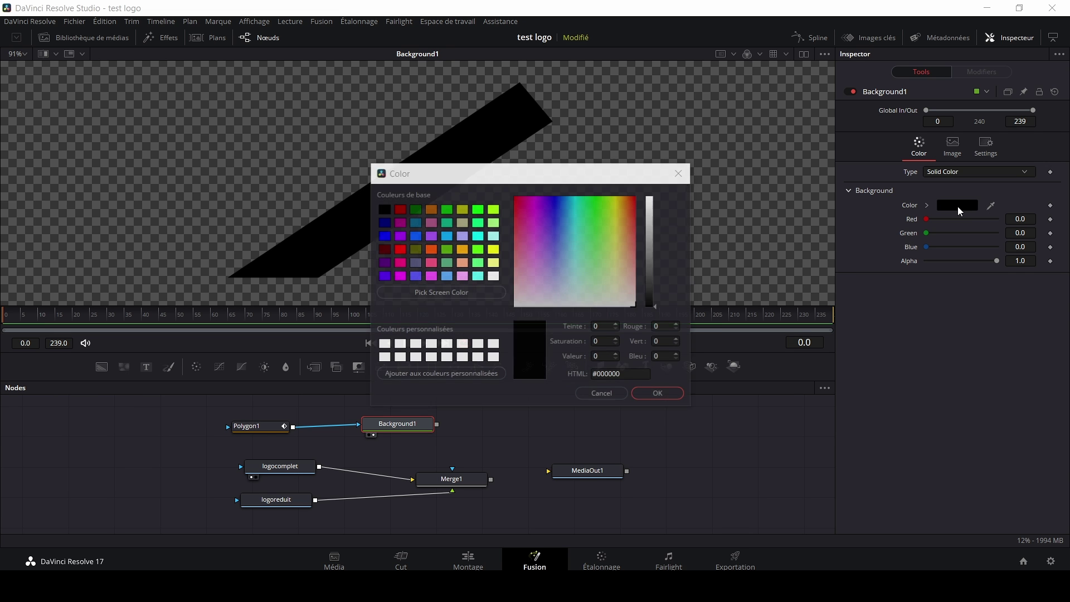
drag(649, 262, 655, 154)
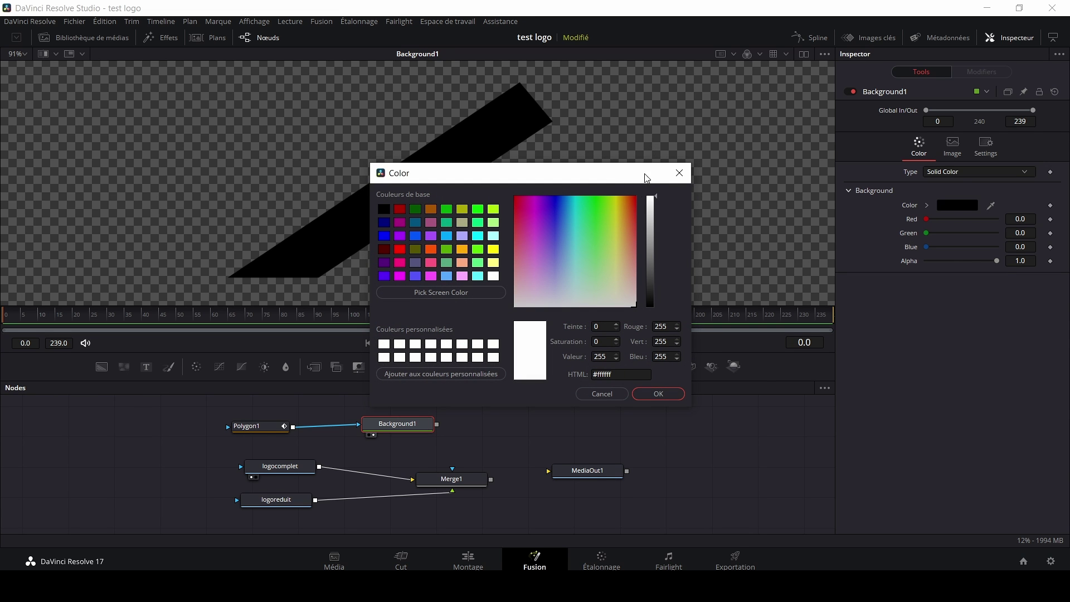
click(672, 395)
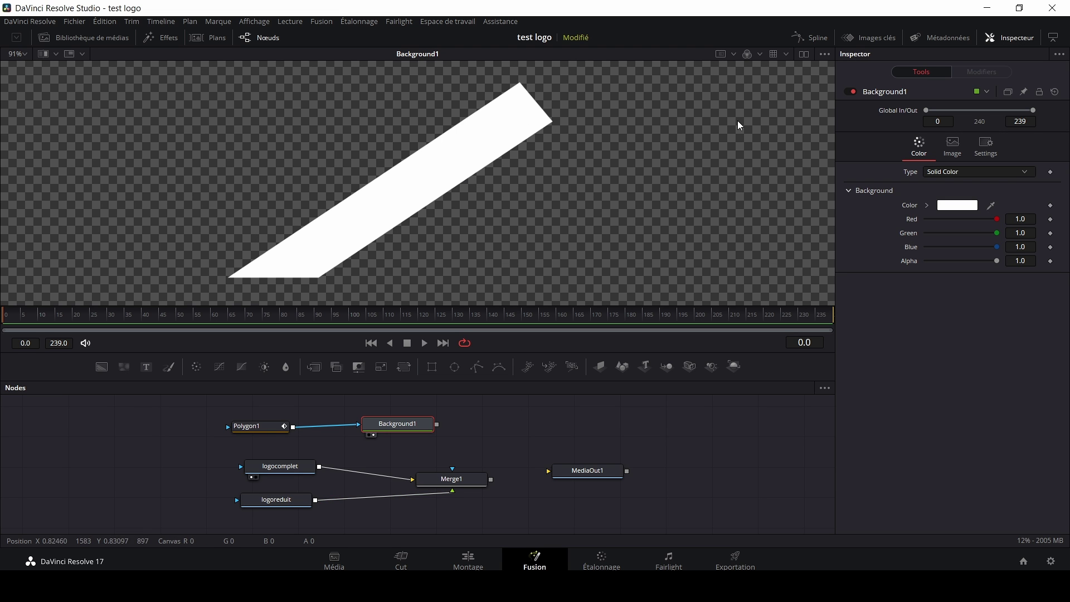
click(804, 53)
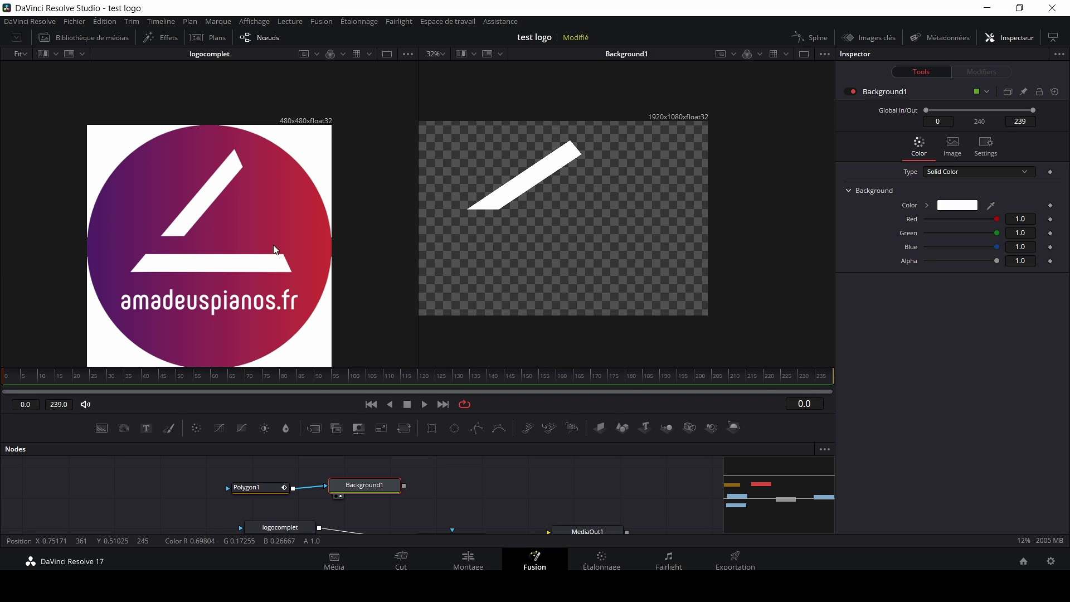
Add a Resize node after Background1 at 480x480 and view Resize1 in the right viewer
click(381, 429)
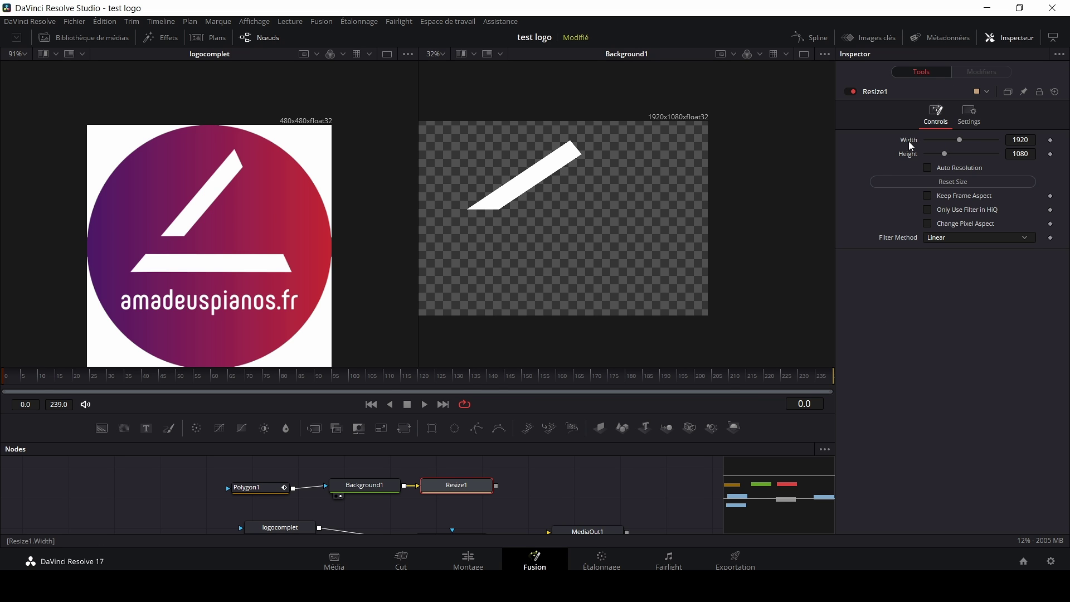
click(1030, 139)
click(954, 184)
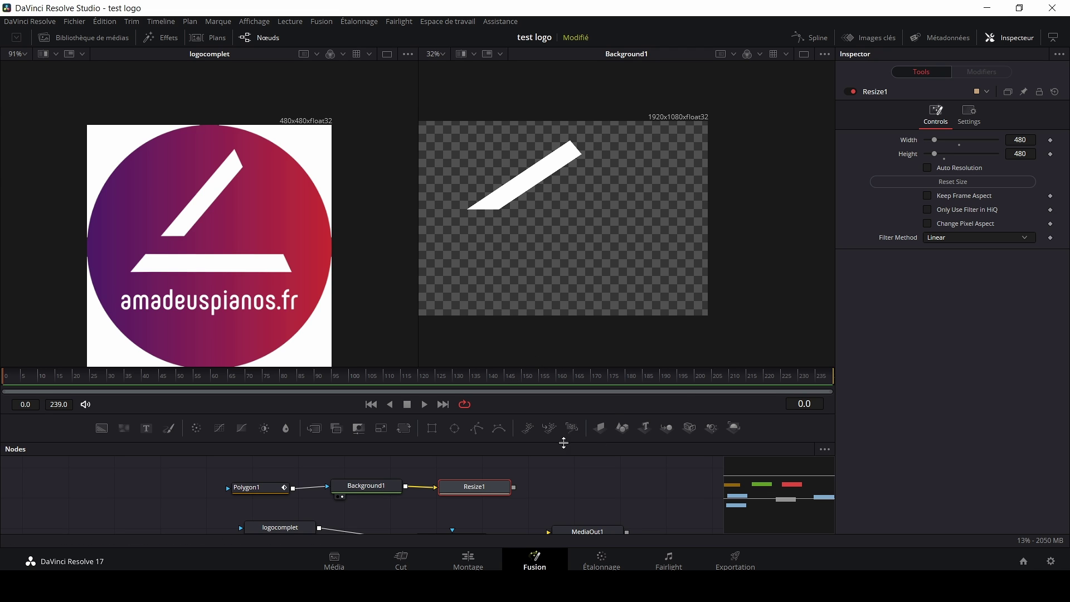
drag(485, 489, 591, 295)
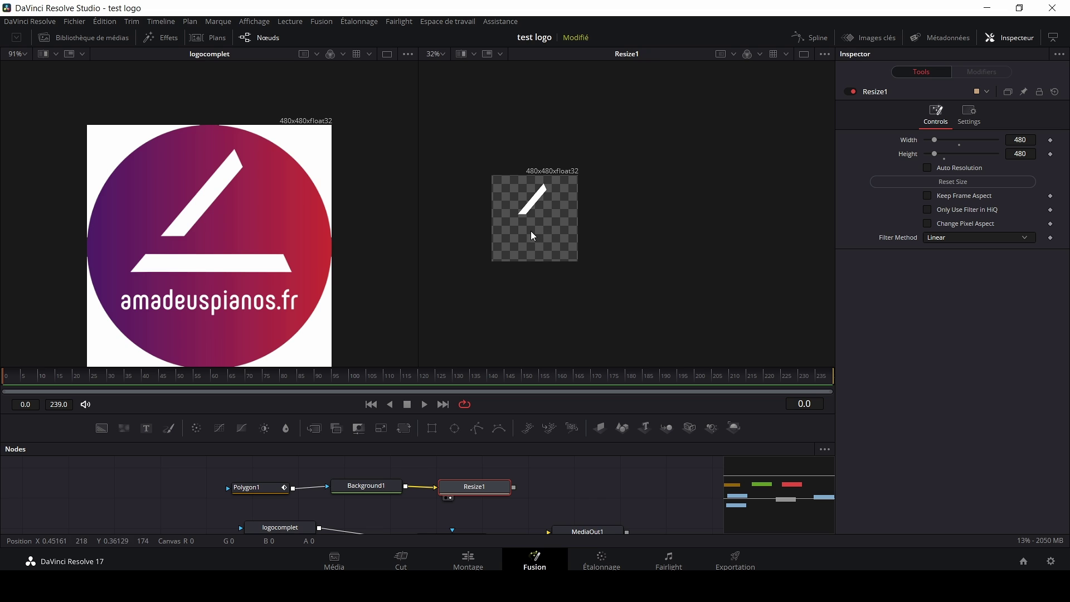
scroll(533, 239, up, 1)
scroll(533, 236, up, 1)
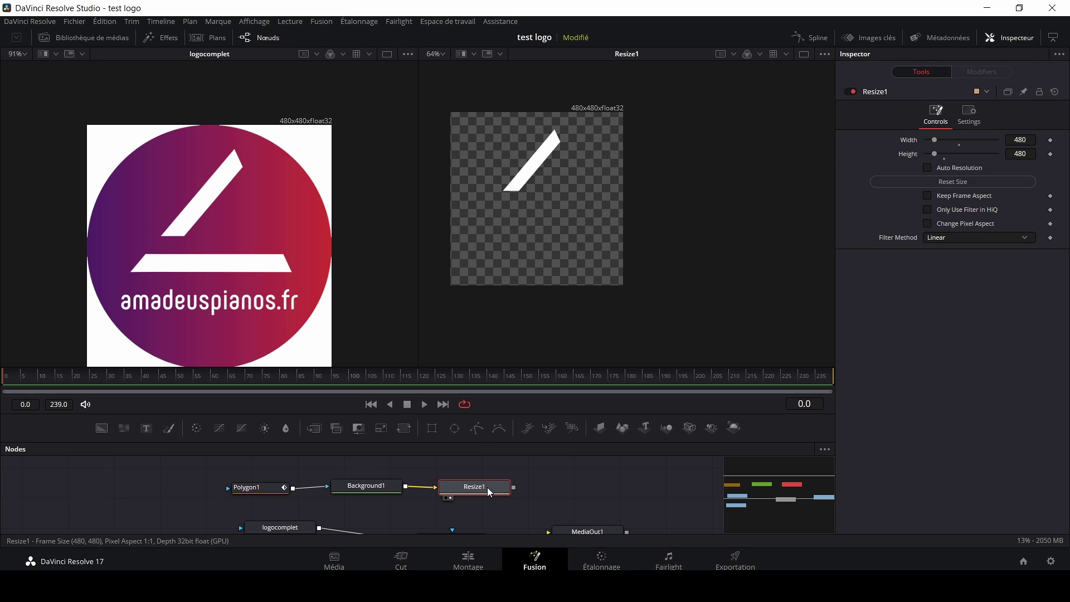
mouse_move(485, 486)
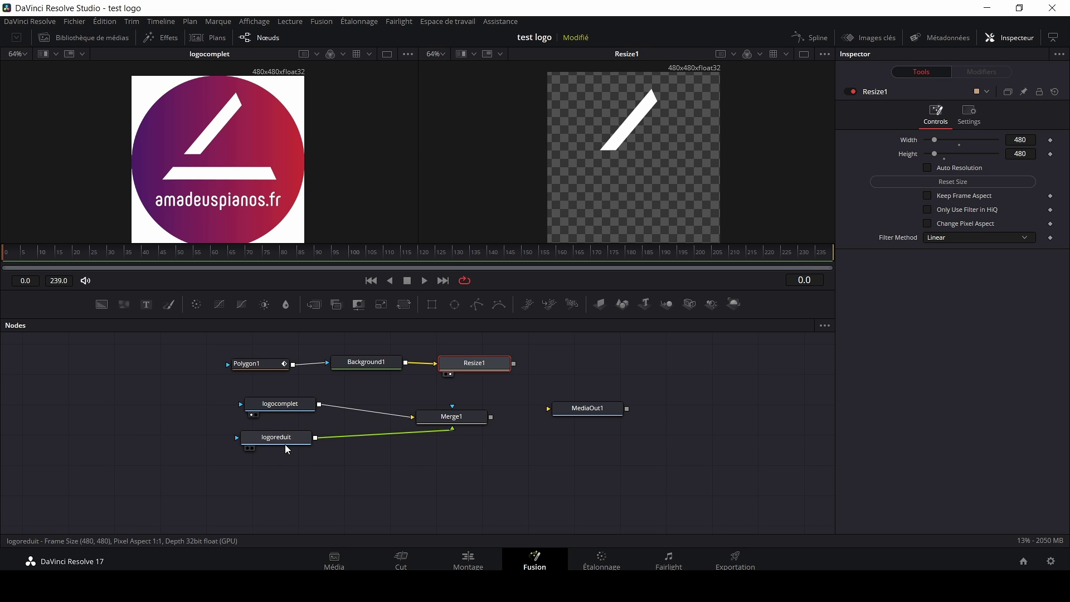
Replace logocomplet with Resize1 as Merge1's input and view Merge1 in the right viewer
drag(299, 412, 149, 411)
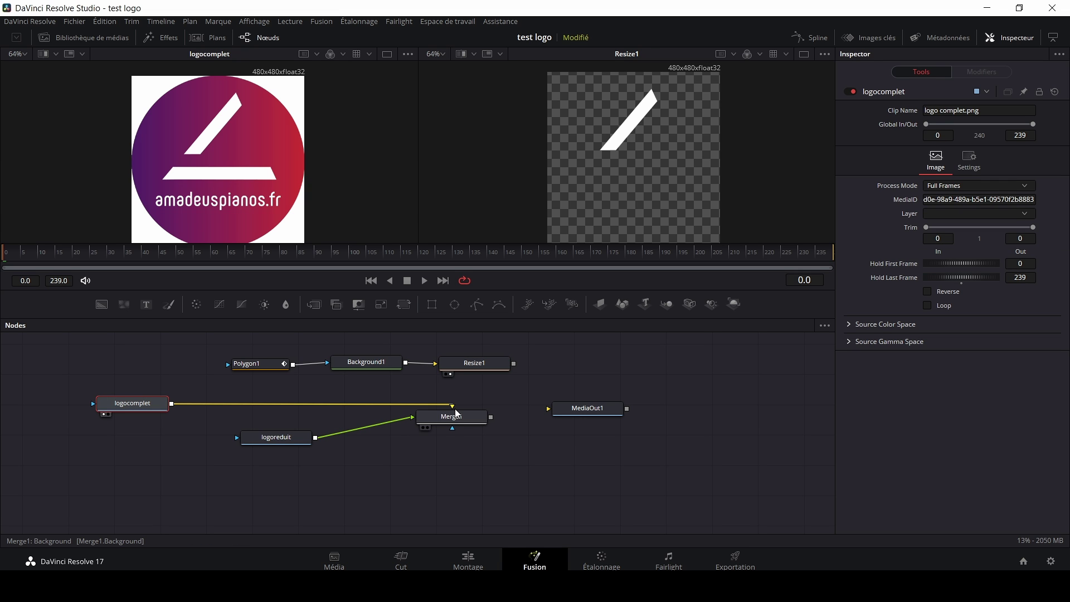
drag(453, 408, 92, 400)
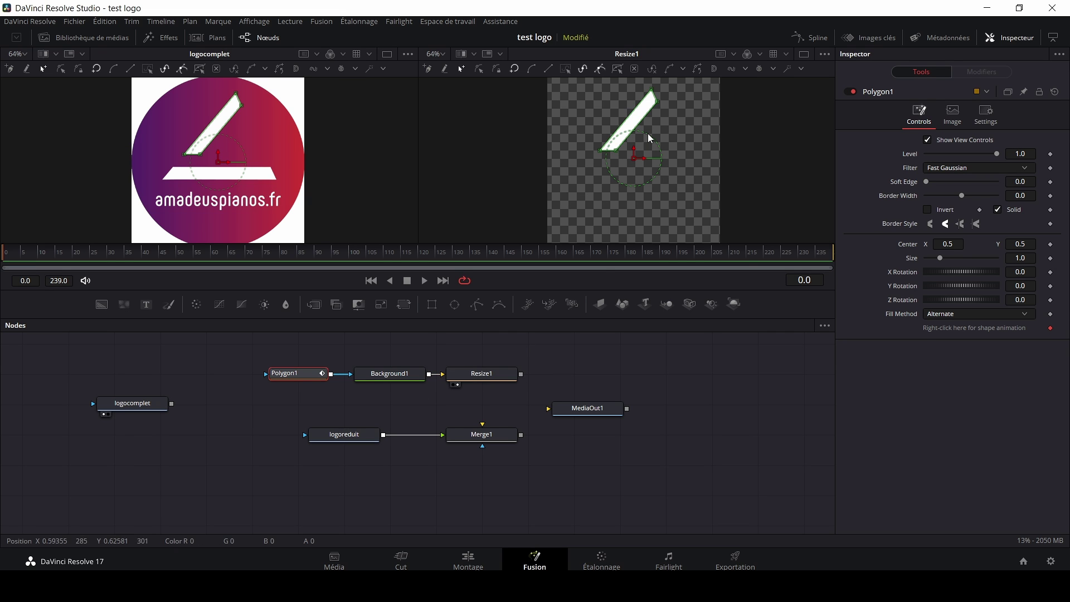
mouse_move(520, 374)
mouse_down()
mouse_move(516, 413)
mouse_move(482, 439)
mouse_up()
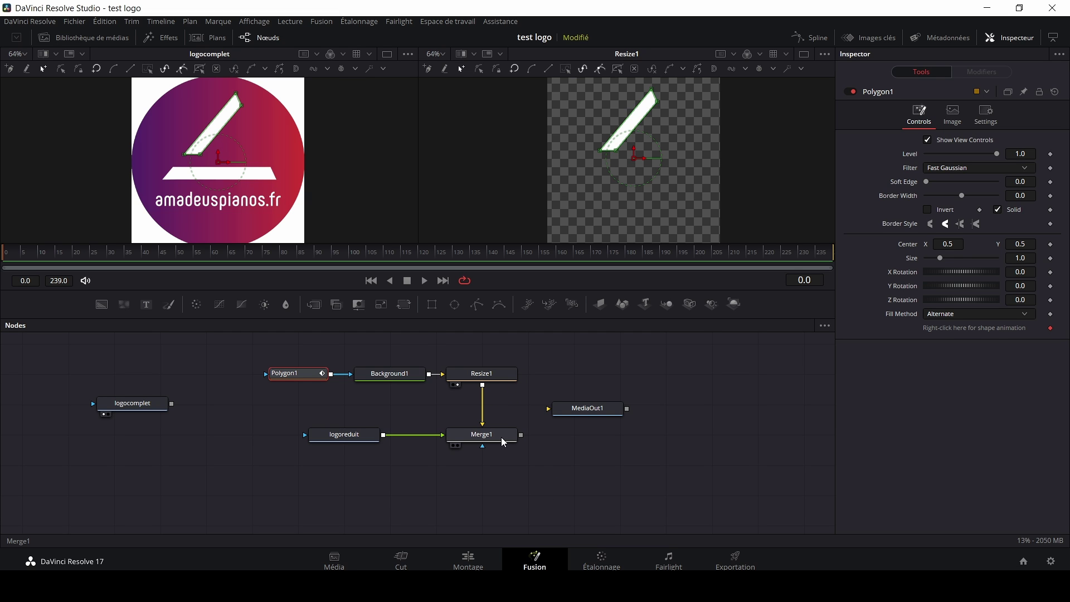
drag(502, 442, 644, 187)
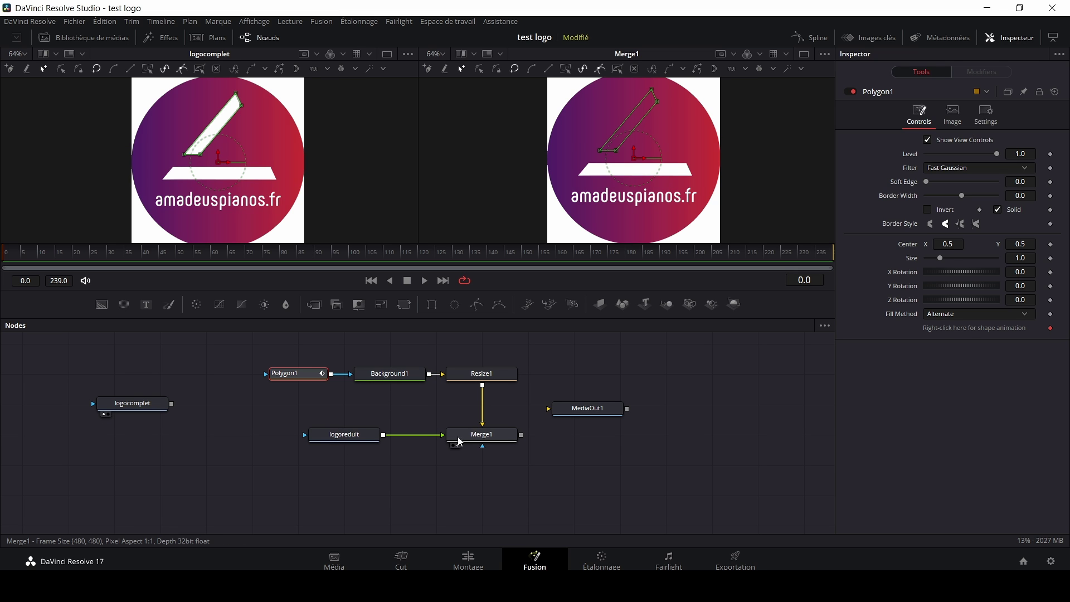
Swap Merge1's foreground and background with Ctrl+T and connect Merge1's output to MediaOut1
click(488, 438)
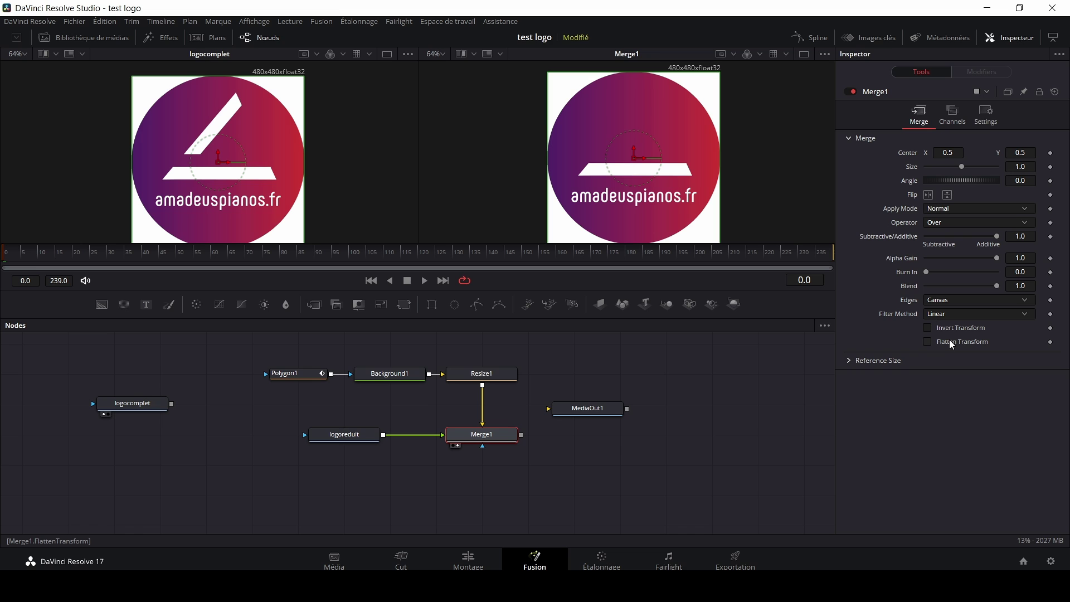
key(ctrl+t)
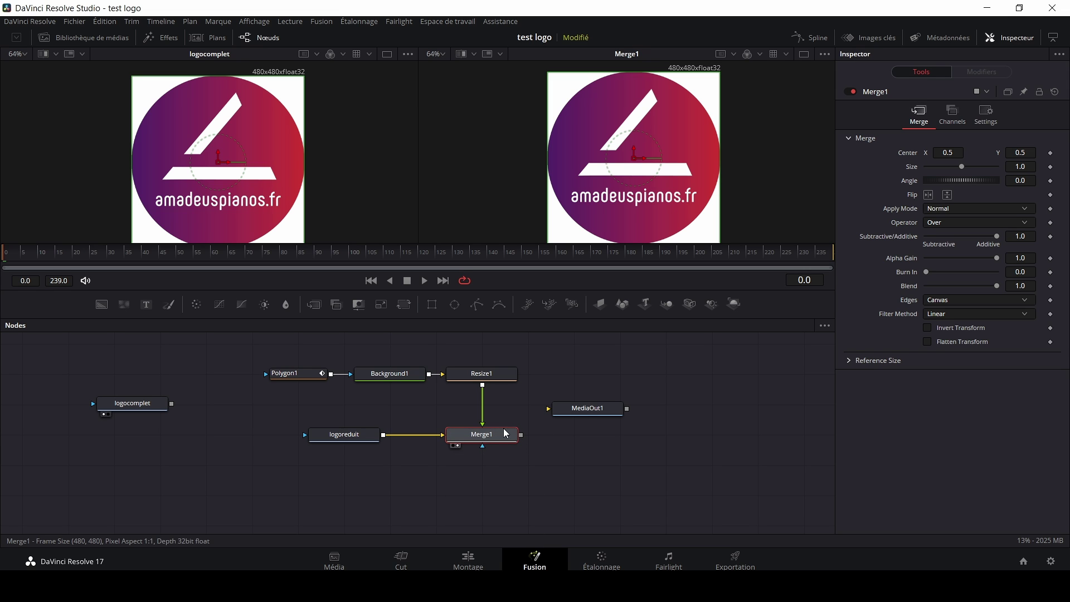
drag(595, 416, 673, 443)
mouse_move(522, 437)
mouse_down()
mouse_move(663, 434)
mouse_move(618, 434)
mouse_up()
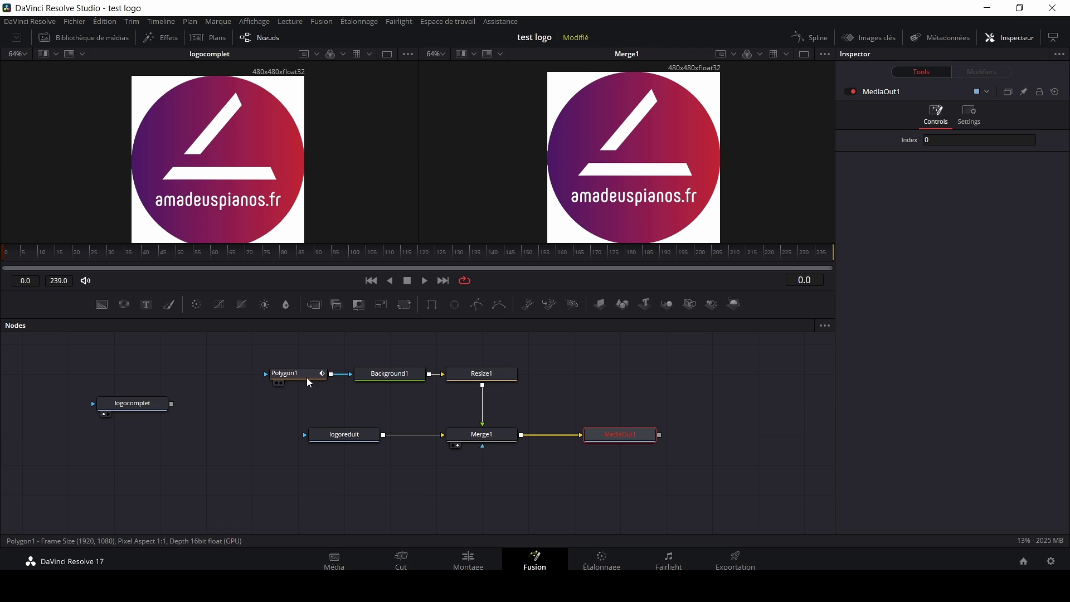
click(486, 377)
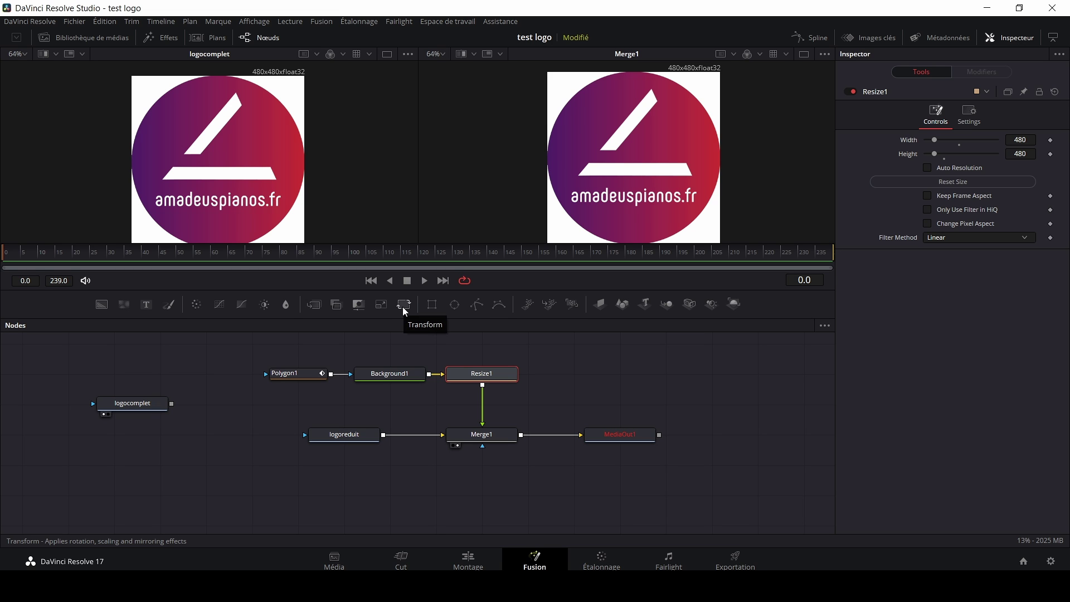
Insert a Transform node after Resize1 and try Center X values, leaving it at 0.5
click(405, 305)
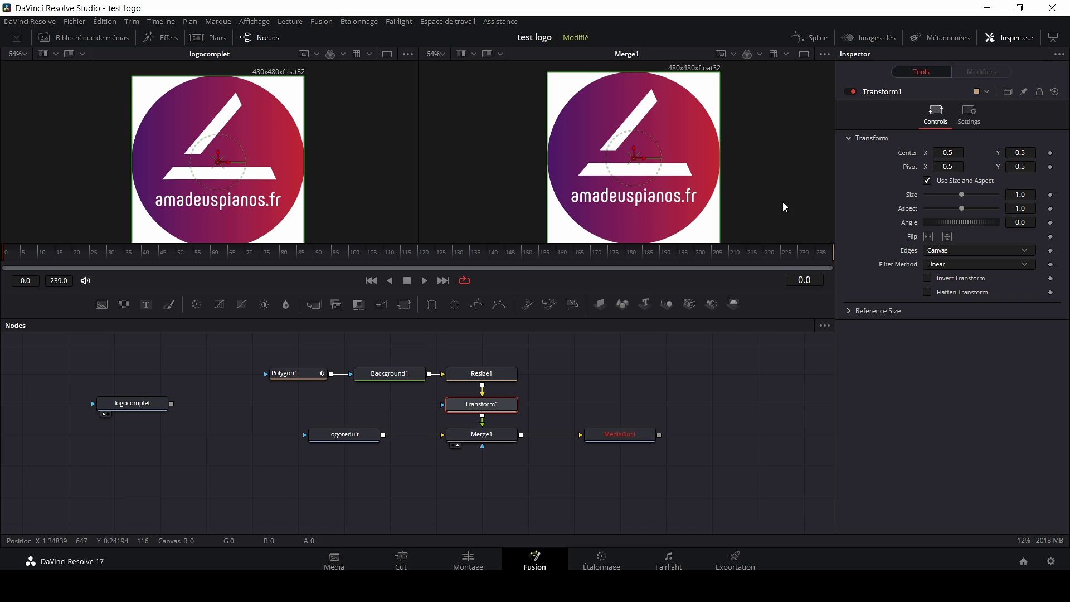
text(2)
key(Return)
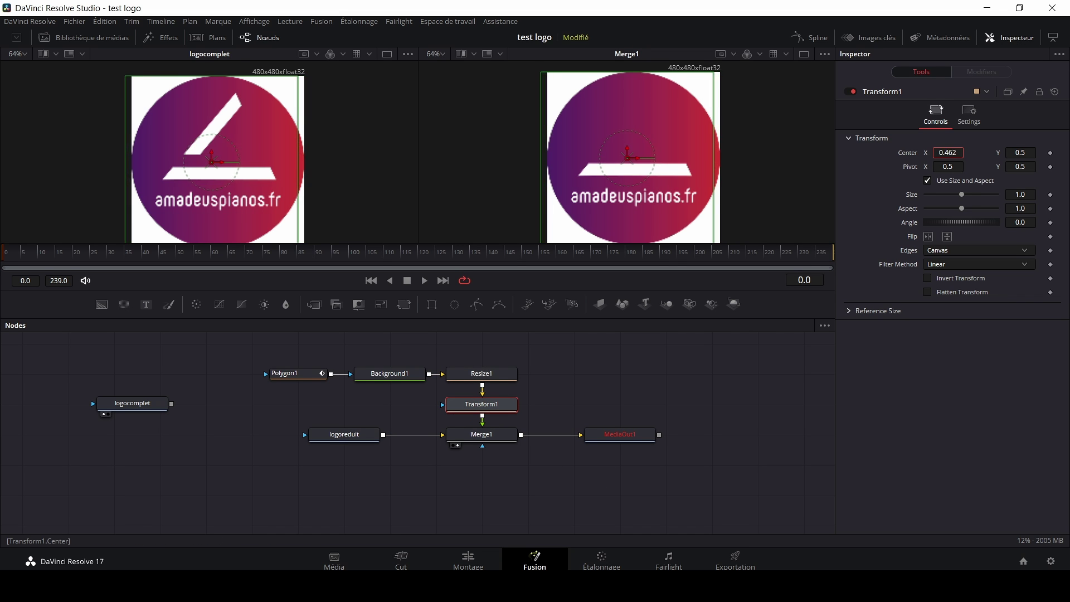
text(6)
key(Return)
text(0.6)
key(Return)
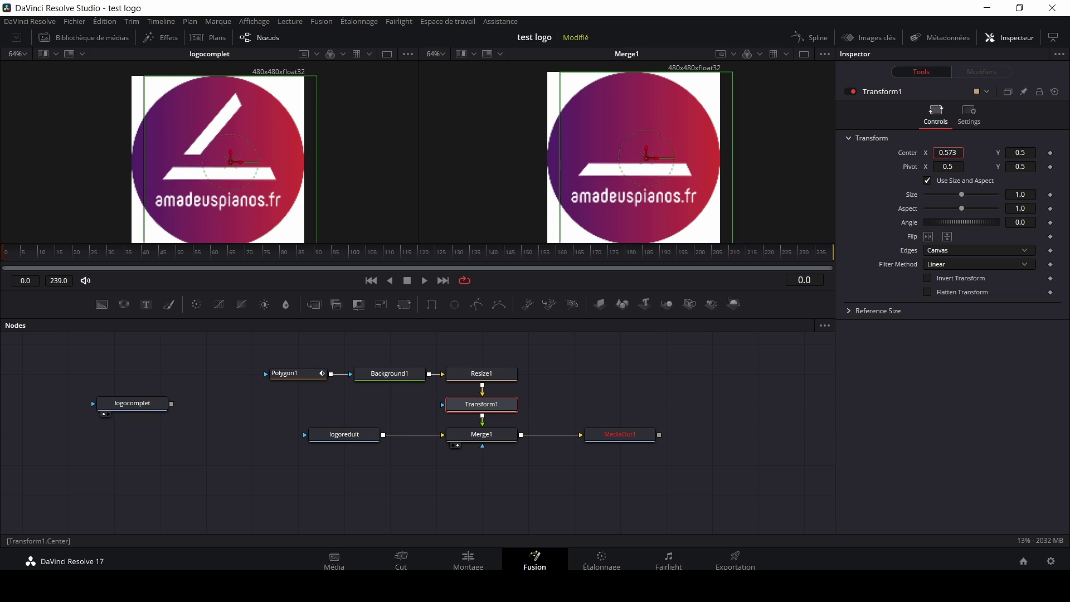
drag(651, 157, 639, 158)
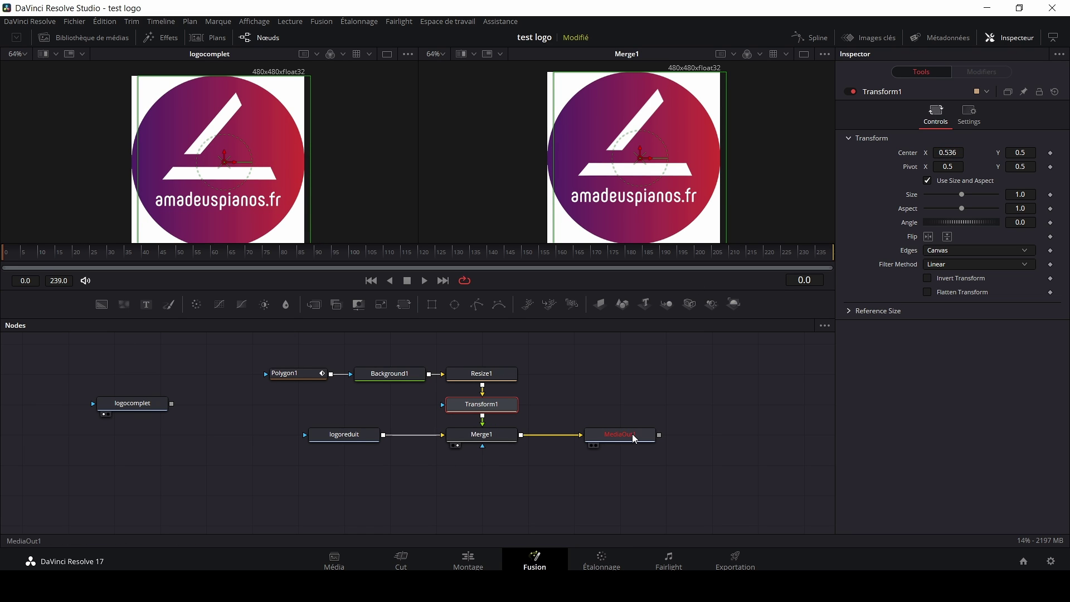
Preview MediaOut1 in the second viewer and return to Transform1's controls
click(595, 446)
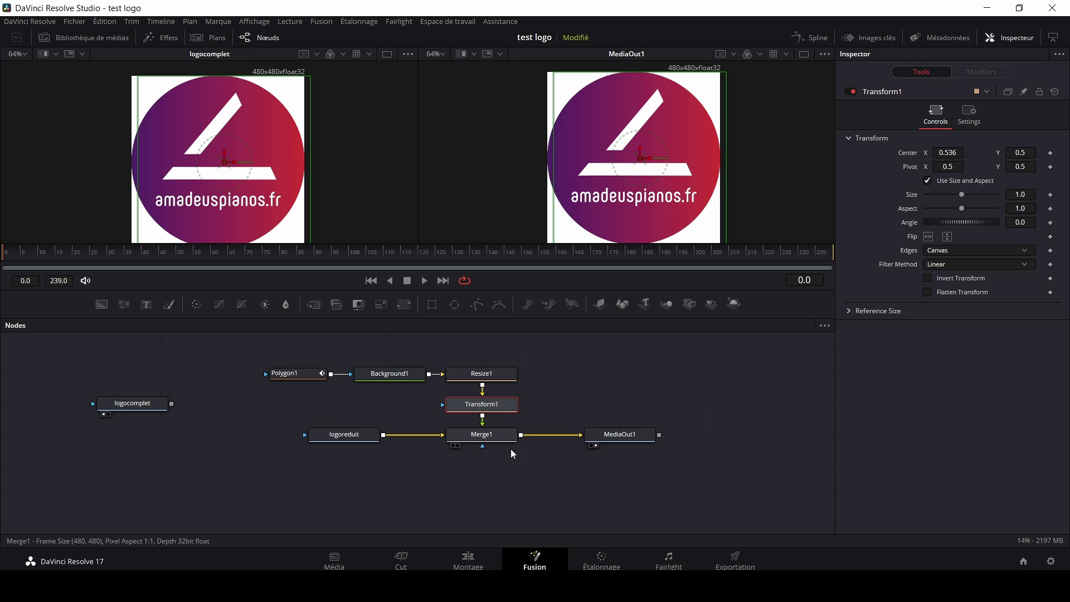
click(636, 438)
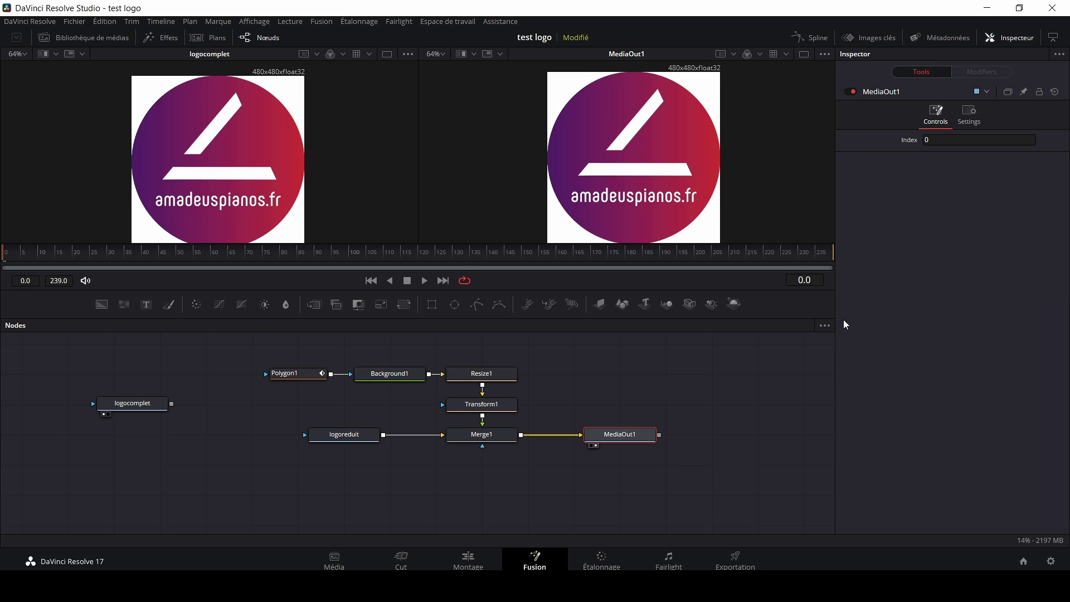
click(481, 409)
Enlarge the viewer area and switch to a single zoomed-in MediaOut1 viewer
drag(461, 289, 460, 334)
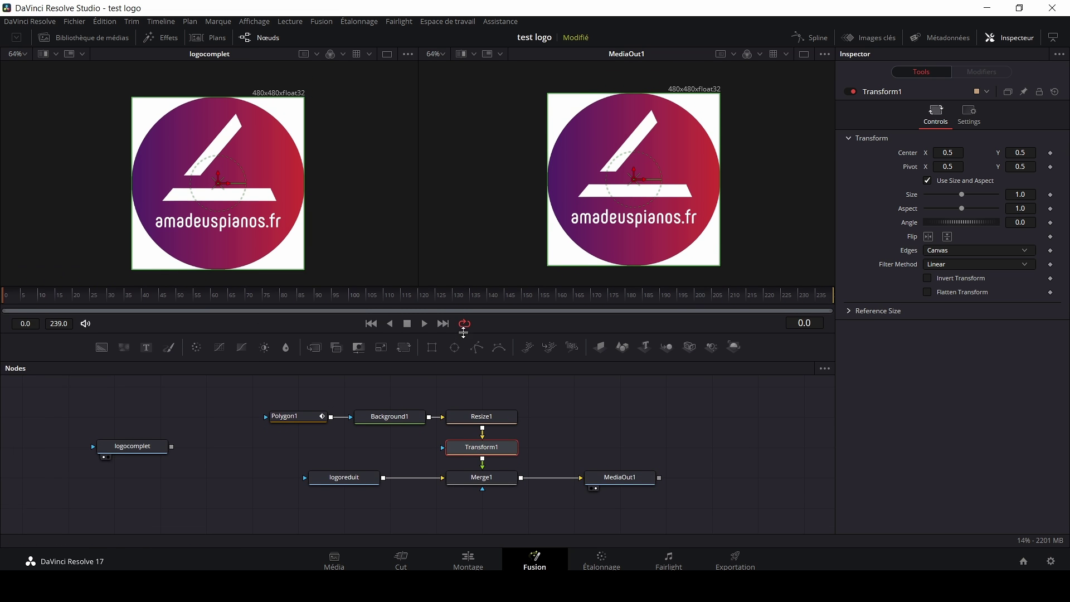
click(805, 55)
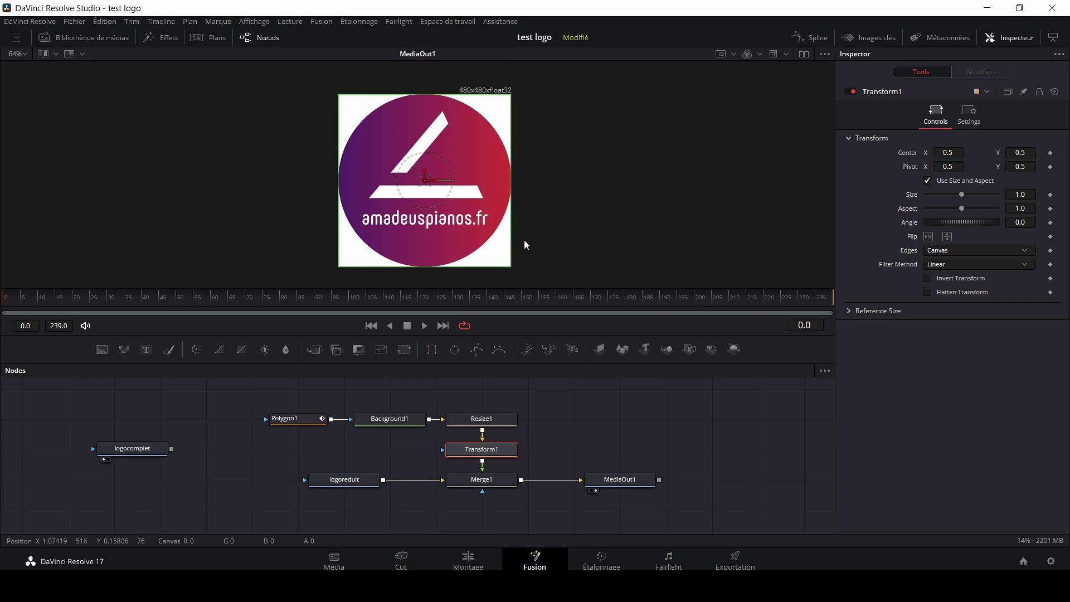
scroll(437, 174, up, 2)
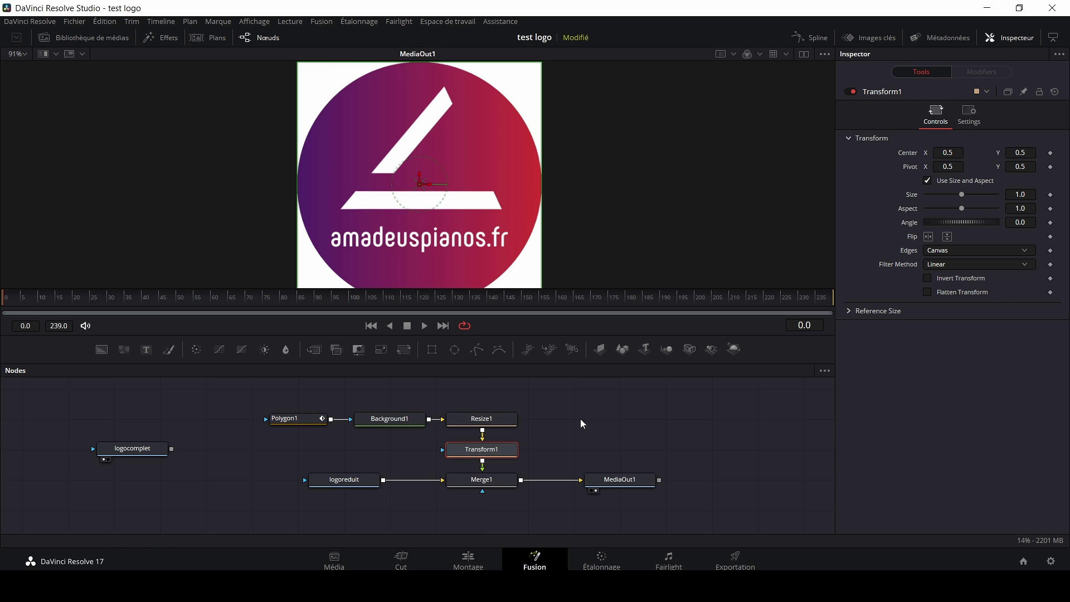
Scrub Transform1's Angle to preview rotations, then set the Angle to -50
mouse_move(959, 225)
mouse_down()
mouse_move(949, 227)
mouse_move(959, 229)
mouse_up()
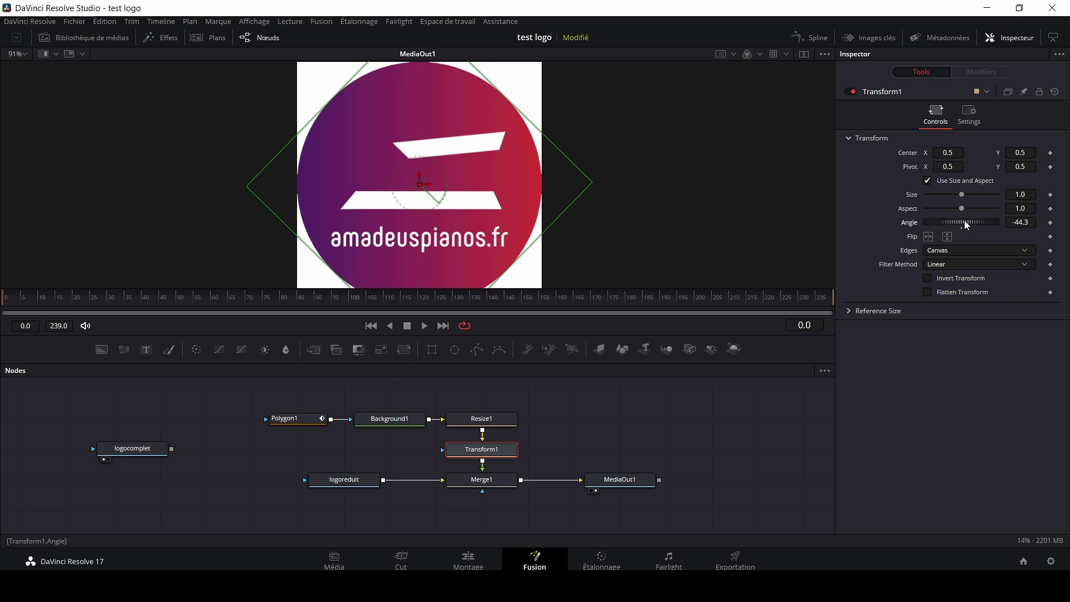
drag(968, 226, 958, 224)
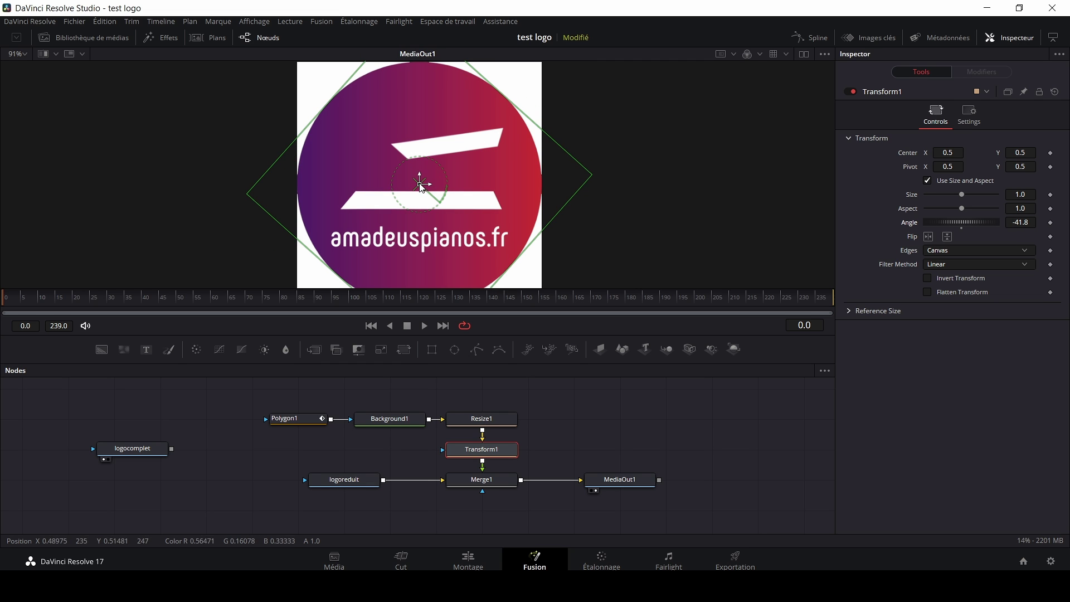
drag(952, 223, 888, 226)
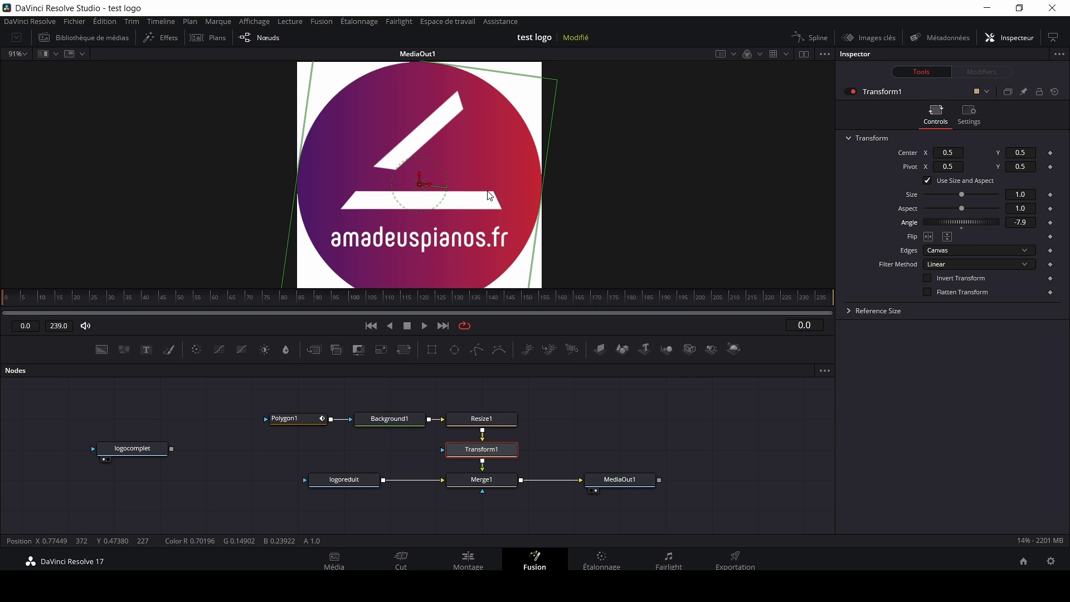
drag(421, 177, 596, 159)
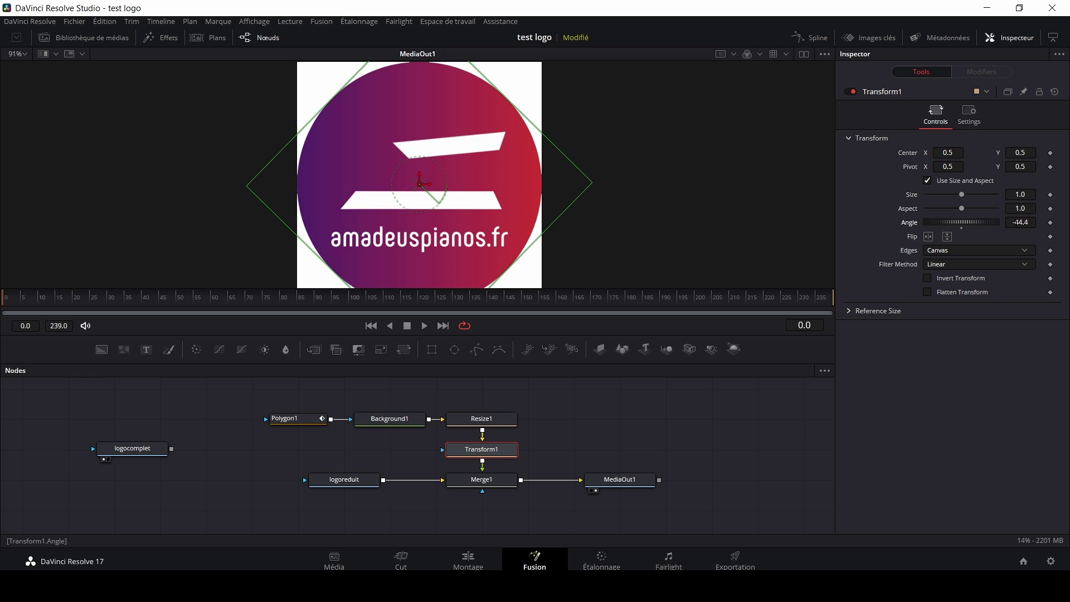
click(1020, 222)
text(-50)
key(Tab)
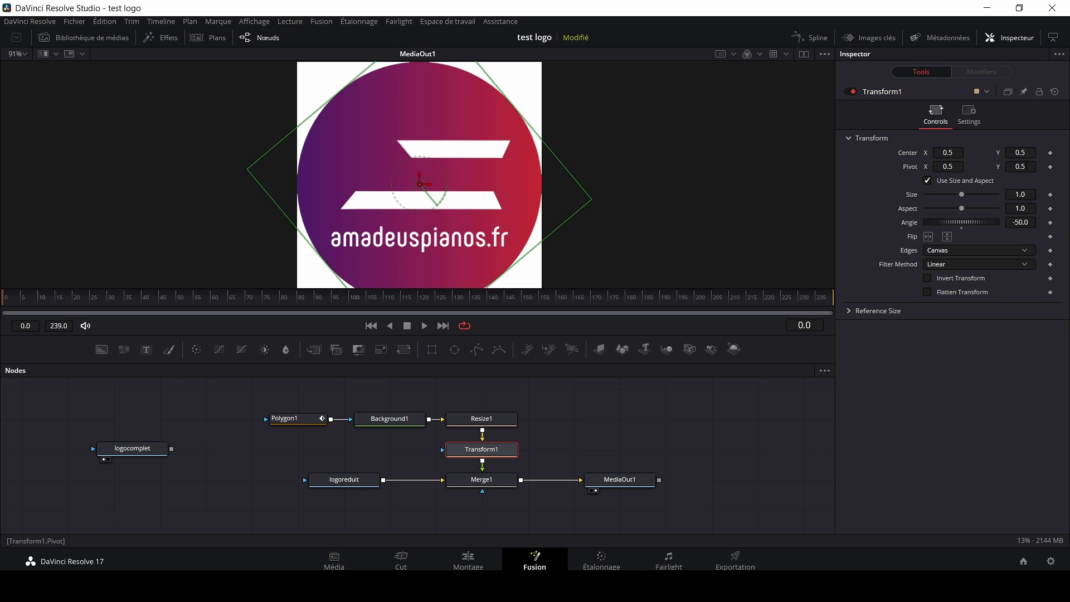
Move Transform1's pivot to 0.281, 0.386 at the bar's left end
drag(1026, 163, 1020, 169)
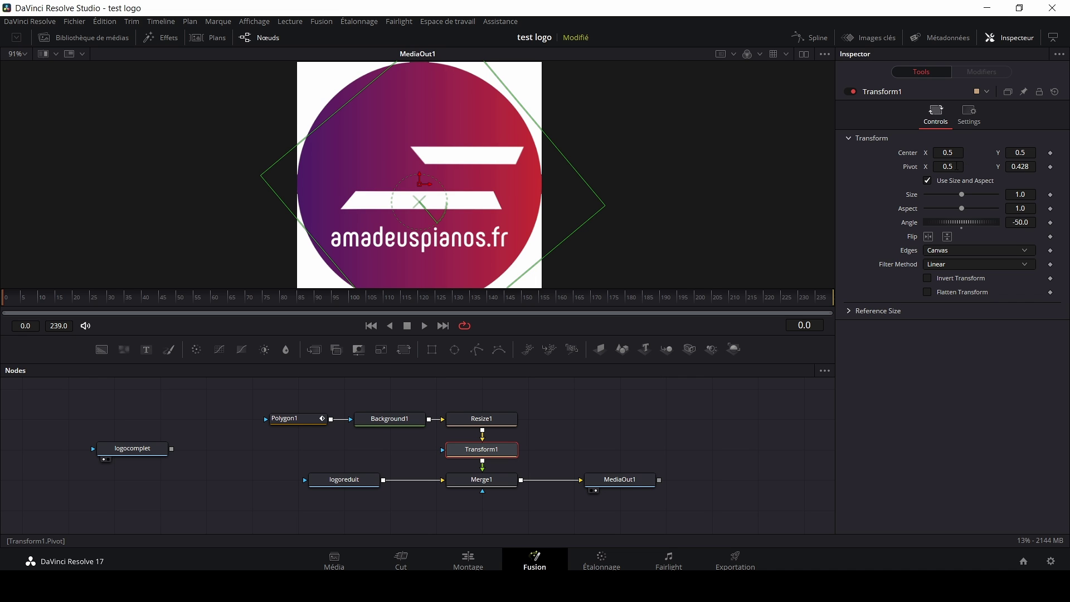
drag(956, 166, 979, 171)
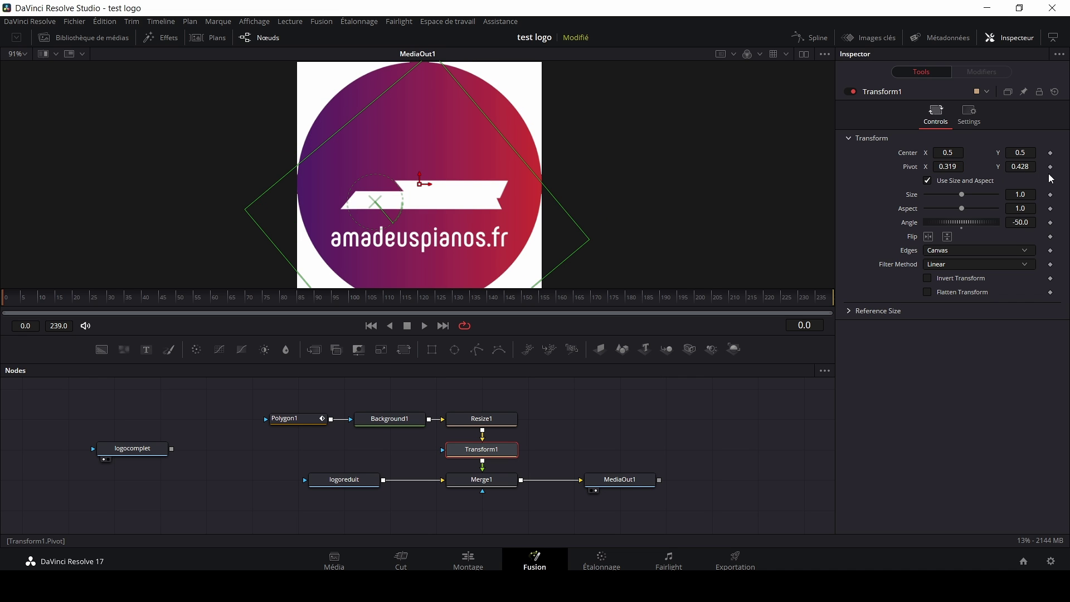
drag(1027, 166, 1019, 167)
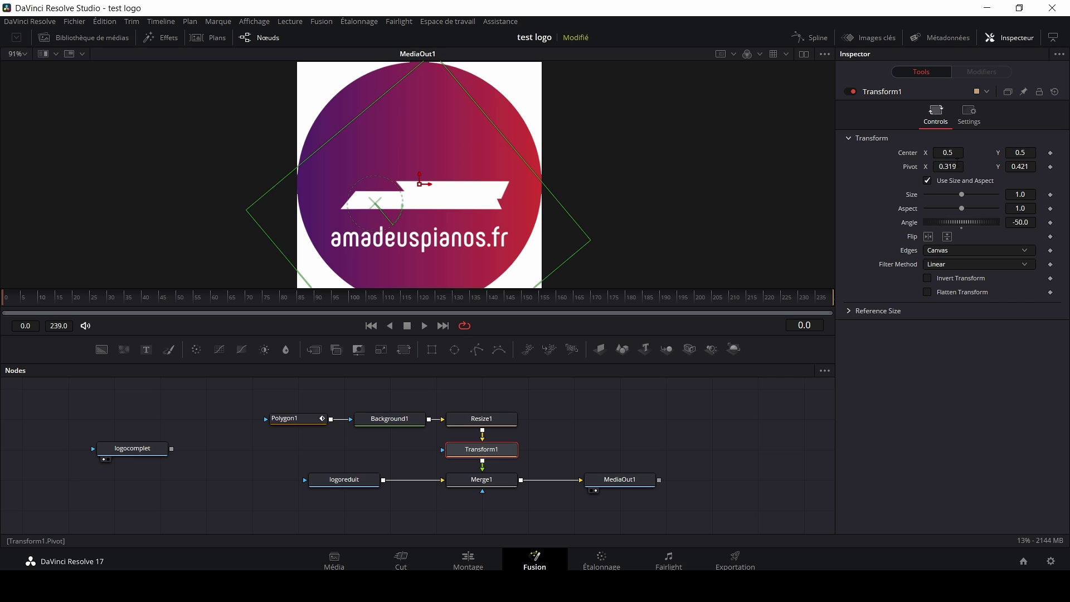
click(968, 152)
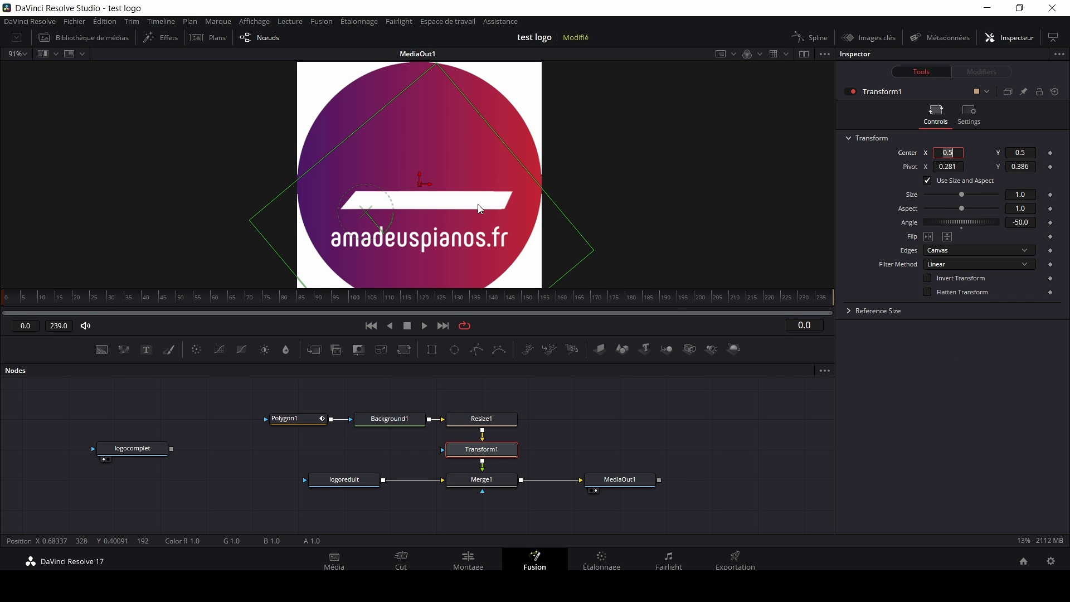
Test the rotation, reset the Angle to 0, and play back the timeline from the start
mouse_move(970, 226)
mouse_down()
mouse_move(984, 230)
mouse_move(975, 225)
mouse_up()
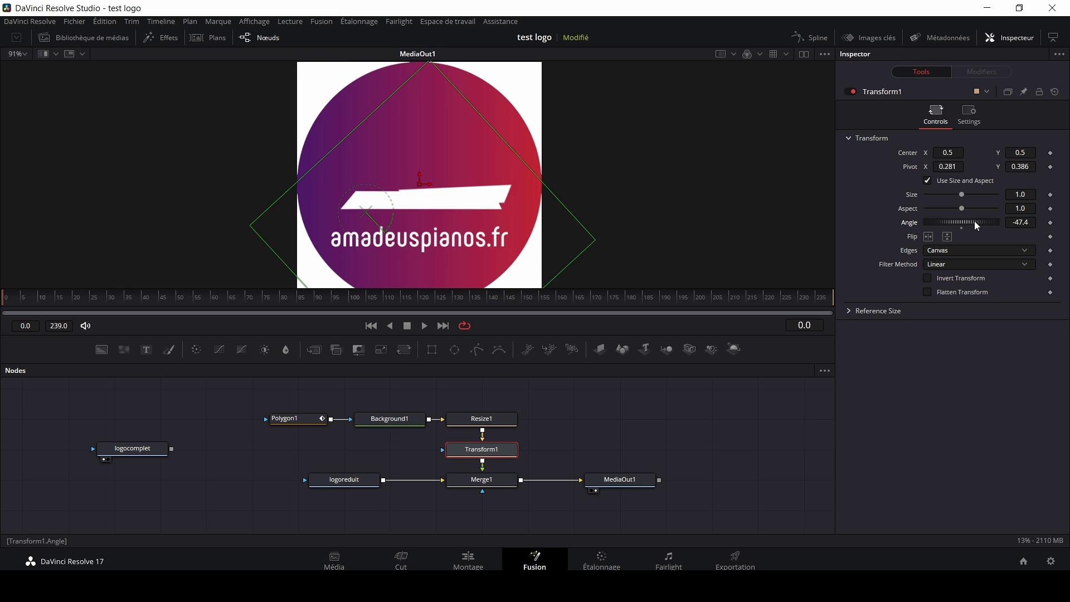
double_click(976, 225)
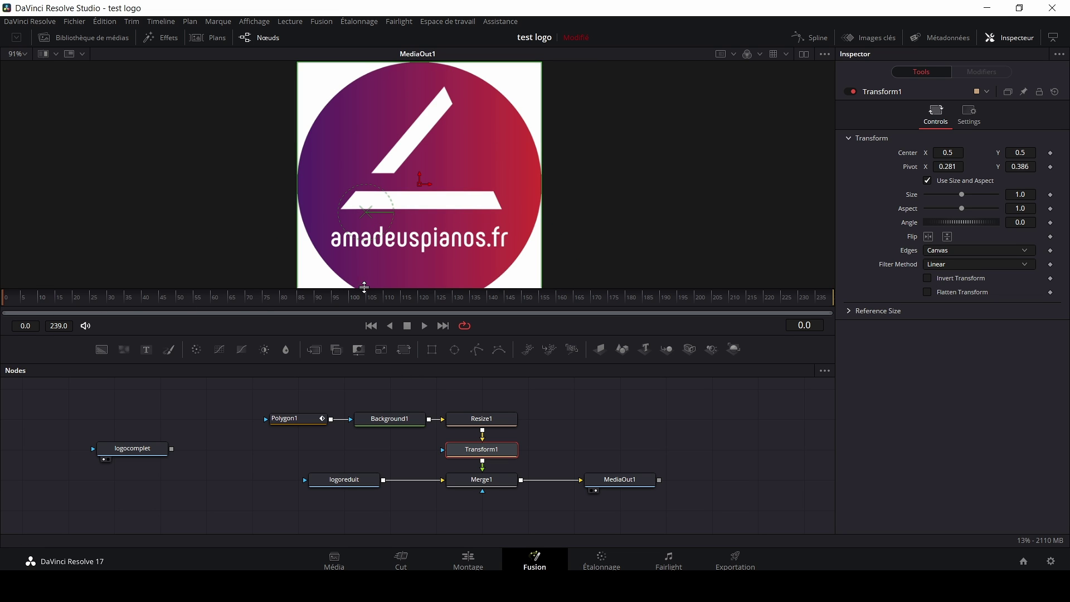
click(424, 326)
click(407, 326)
mouse_move(331, 308)
mouse_down()
mouse_move(1, 314)
mouse_move(41, 313)
mouse_up()
Enter -50 for Transform1's Angle and keyframe it at frame 10, laying the bar flat
click(1020, 221)
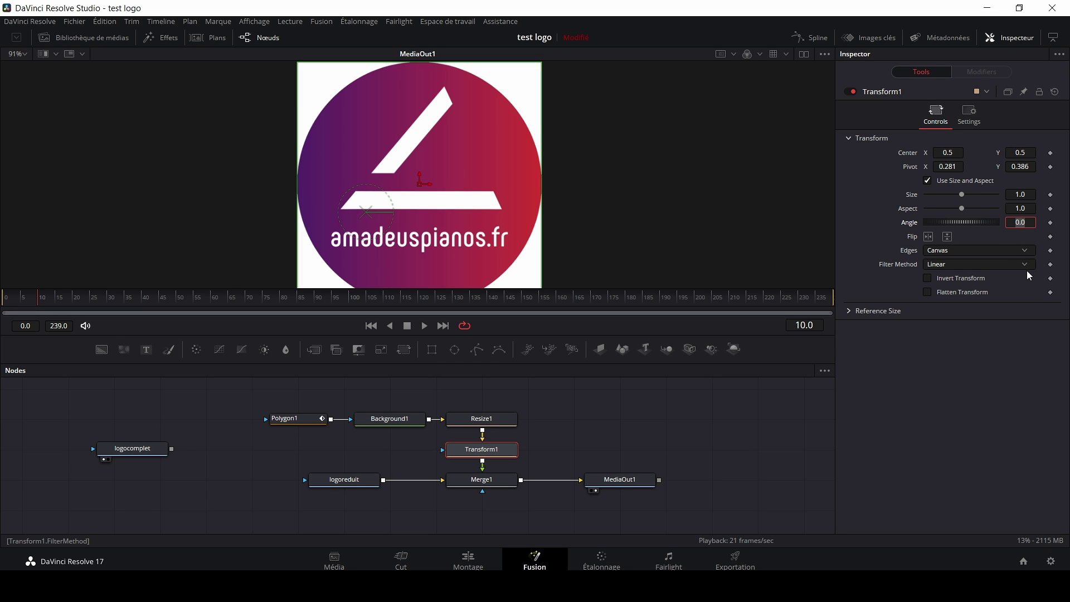
text(-50)
key(Tab)
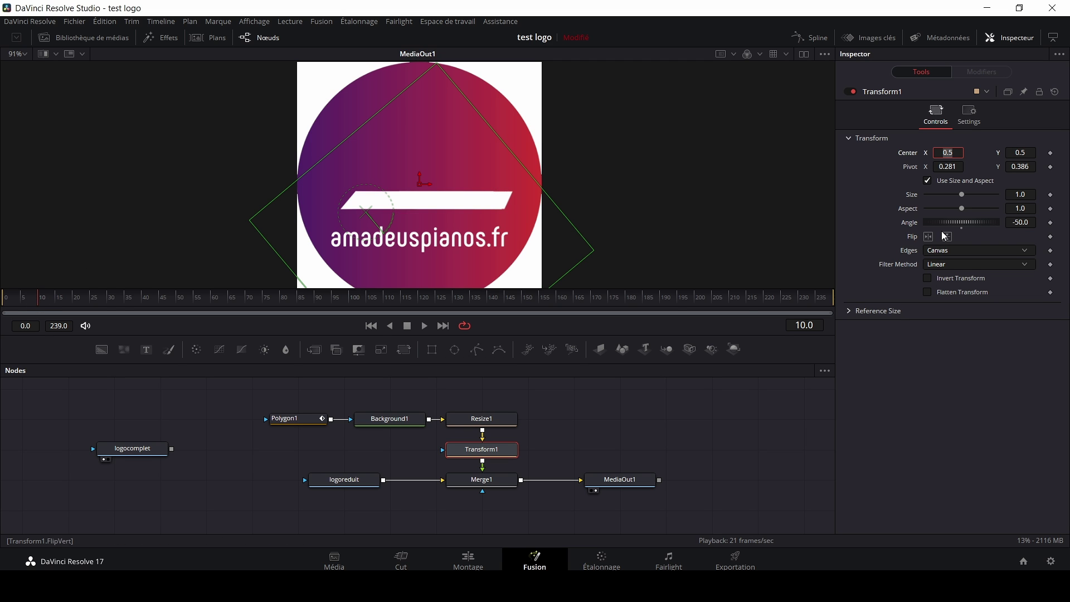
click(1050, 222)
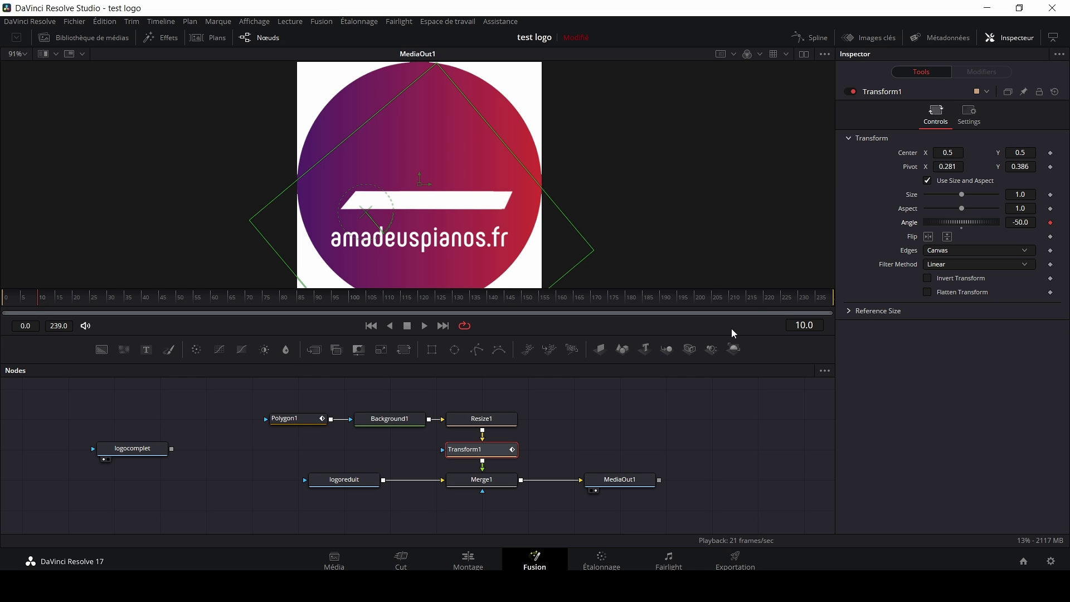
click(749, 303)
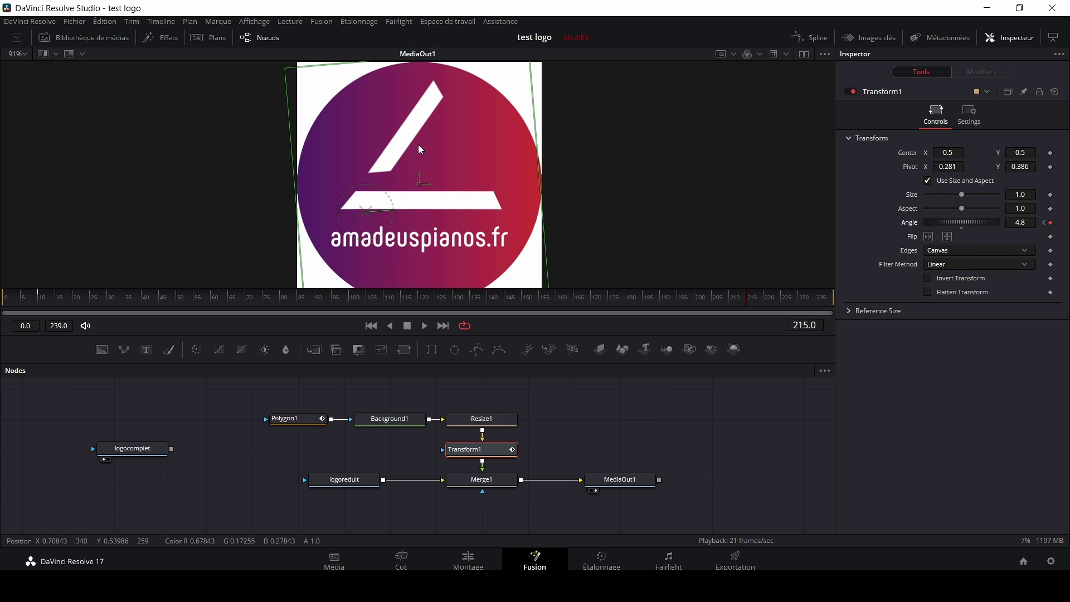
click(1025, 223)
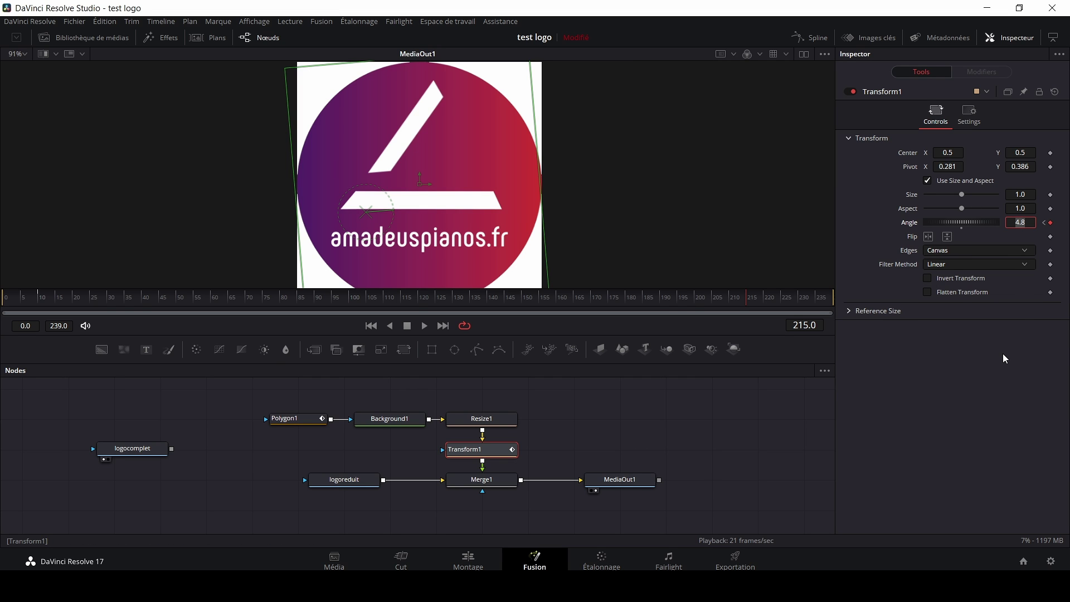
text(0)
key(Return)
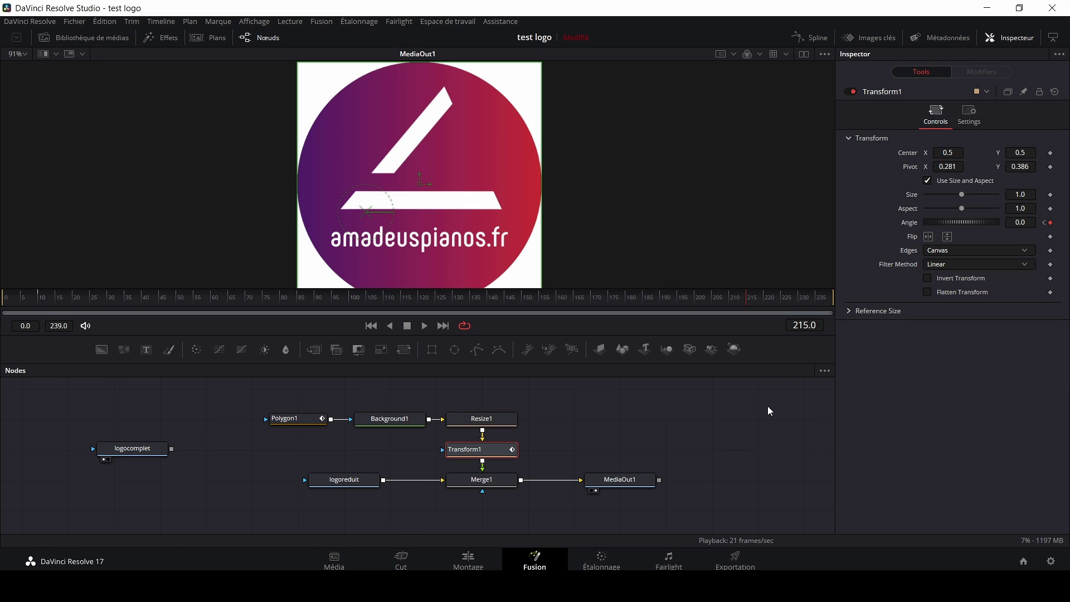
click(426, 327)
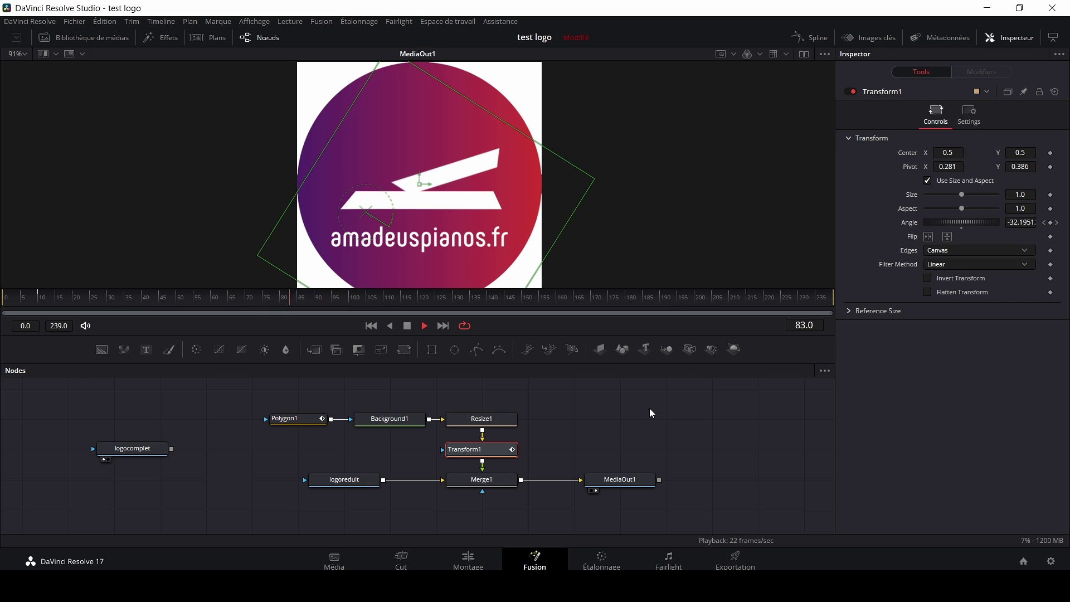
click(424, 326)
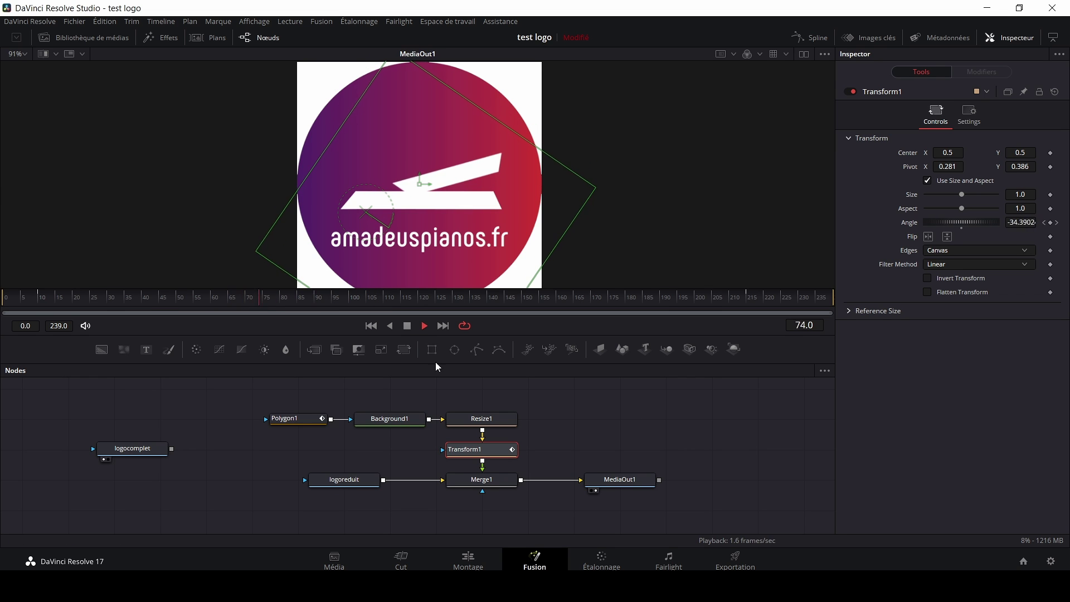
click(408, 326)
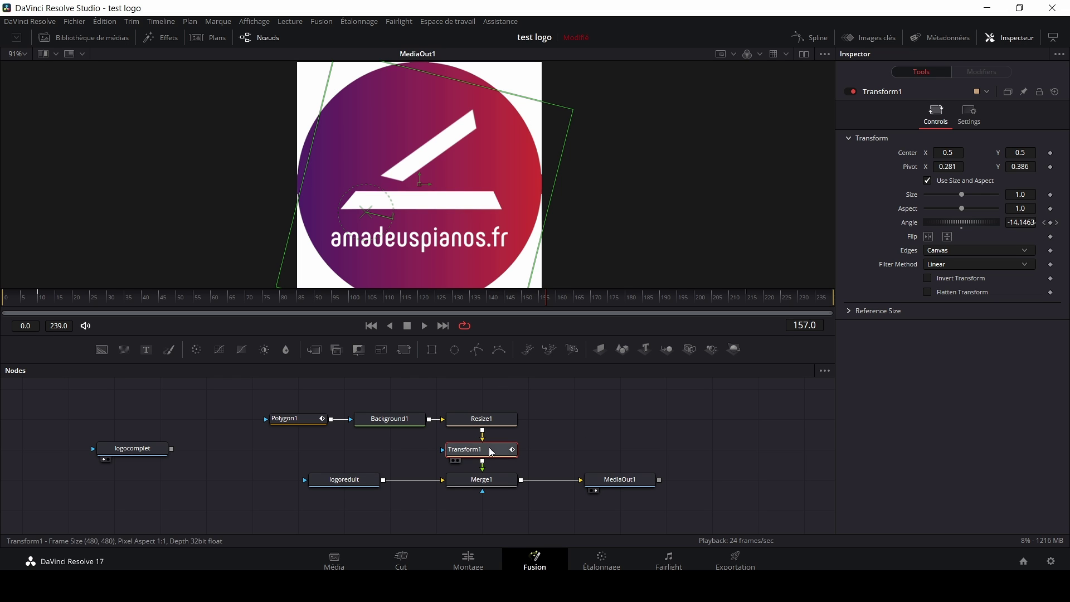
Open the Keyframes editor with Show Only Selected Tools on and Transform1 expanded to its Angle track
click(894, 45)
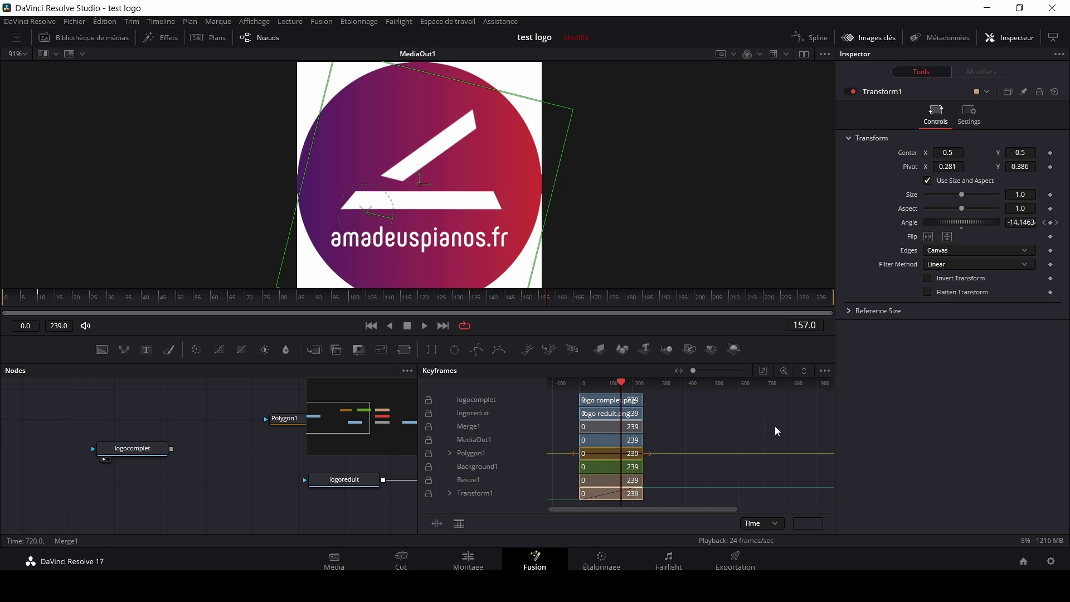
click(828, 371)
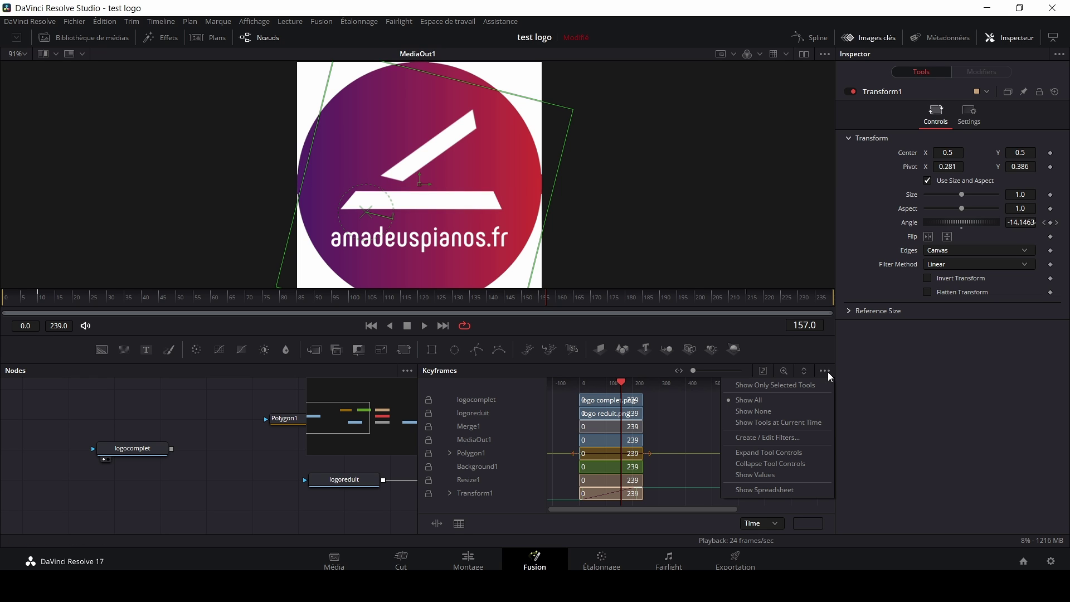
click(770, 387)
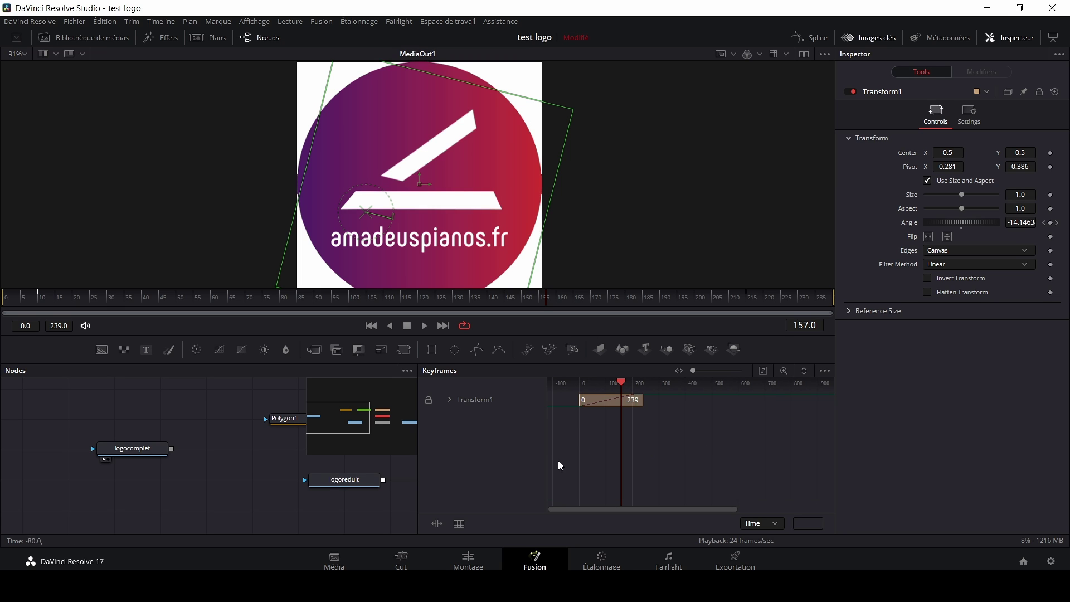
click(450, 399)
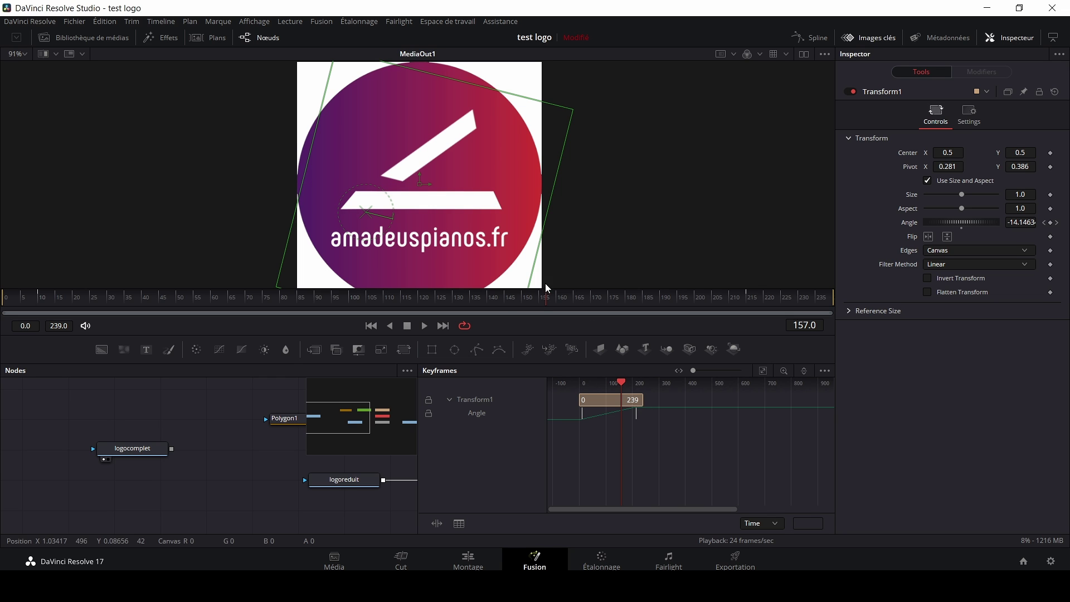
Play the rotation from frame 10 to check timing around frames 104-105, then select the final Angle keyframe
drag(551, 303, 40, 310)
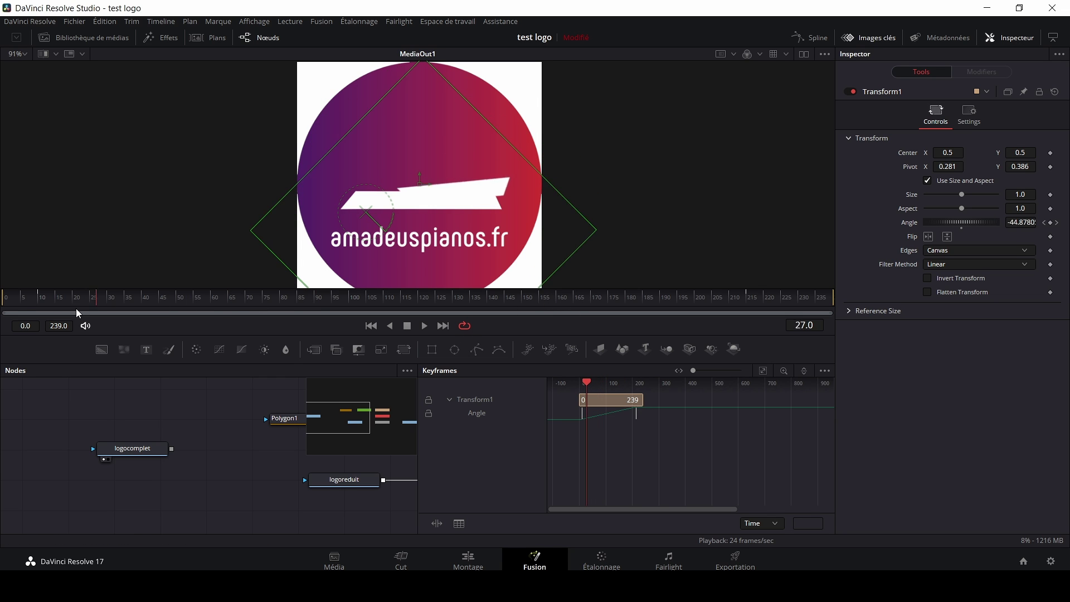
click(424, 325)
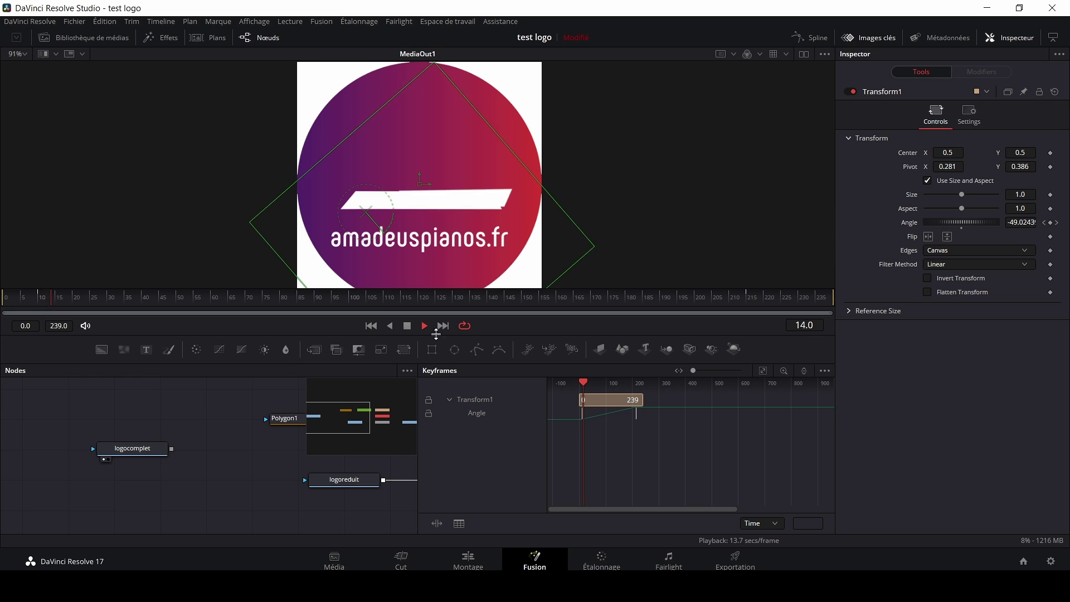
click(408, 326)
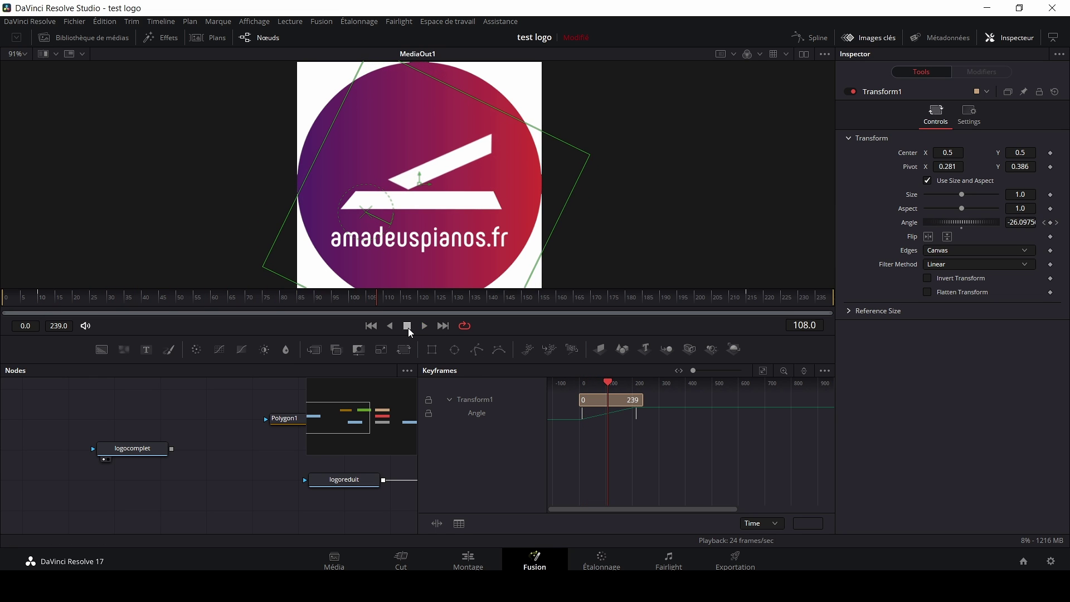
drag(377, 296, 368, 296)
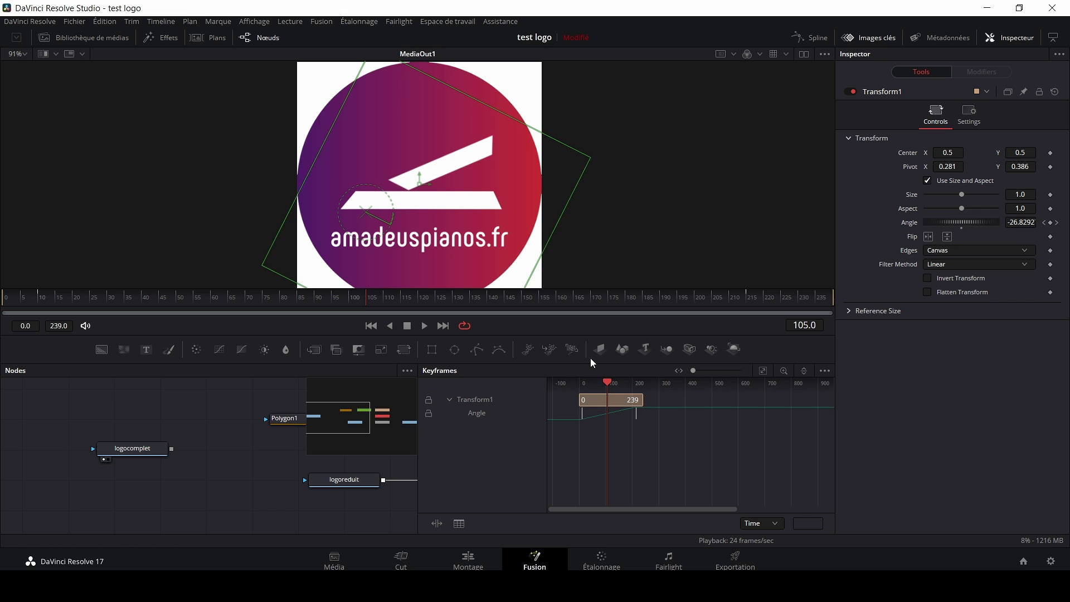
mouse_move(386, 301)
mouse_down()
mouse_move(415, 306)
mouse_move(369, 305)
mouse_up()
drag(616, 423, 608, 426)
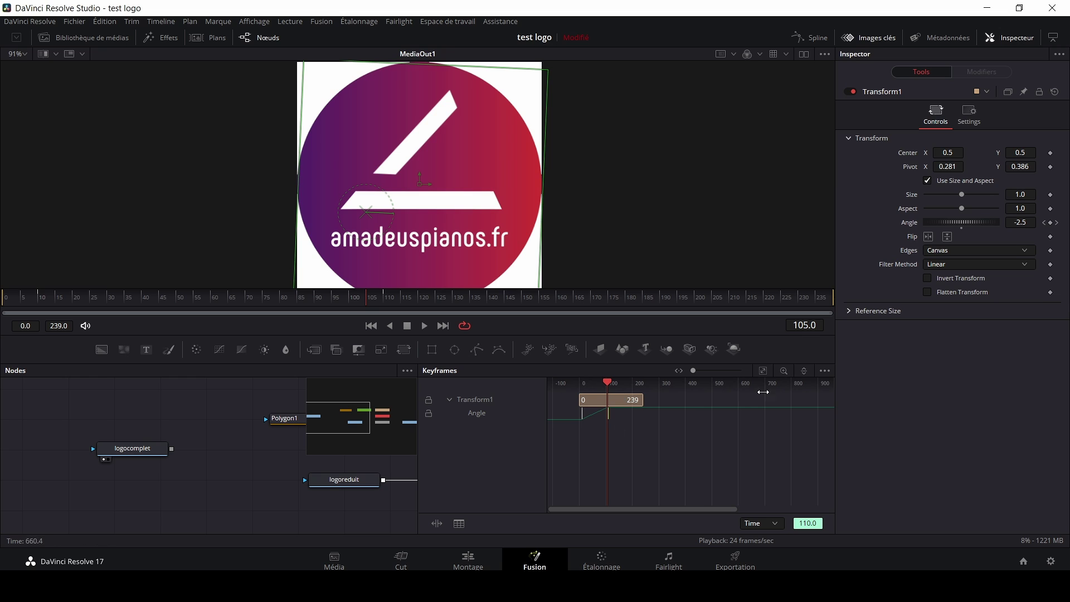
Fit the Keyframes view and drag the final Angle keyframe back to about frame 105
click(766, 372)
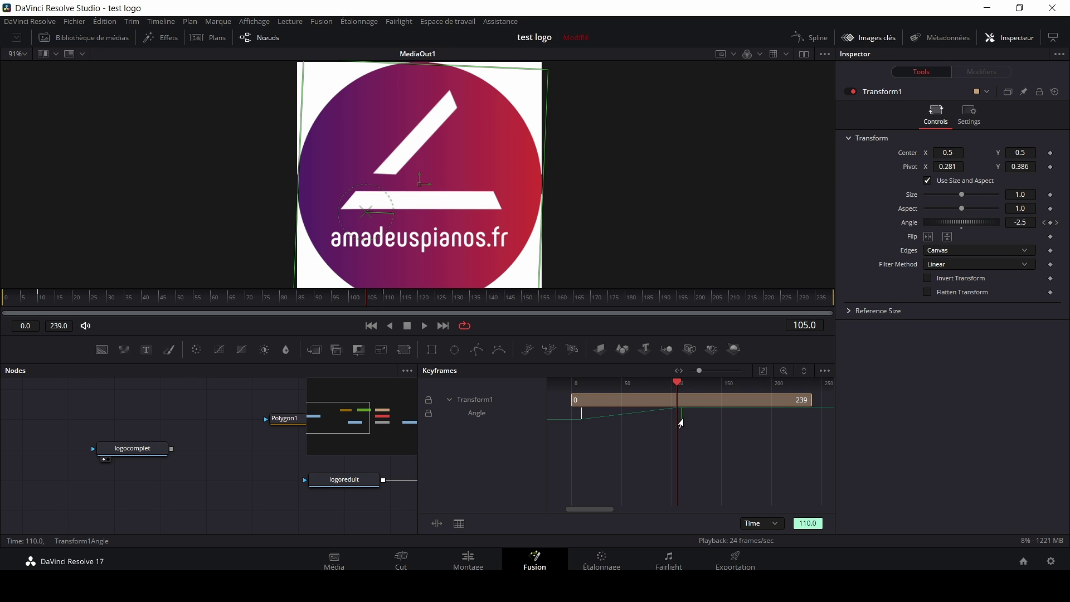
drag(679, 419, 678, 419)
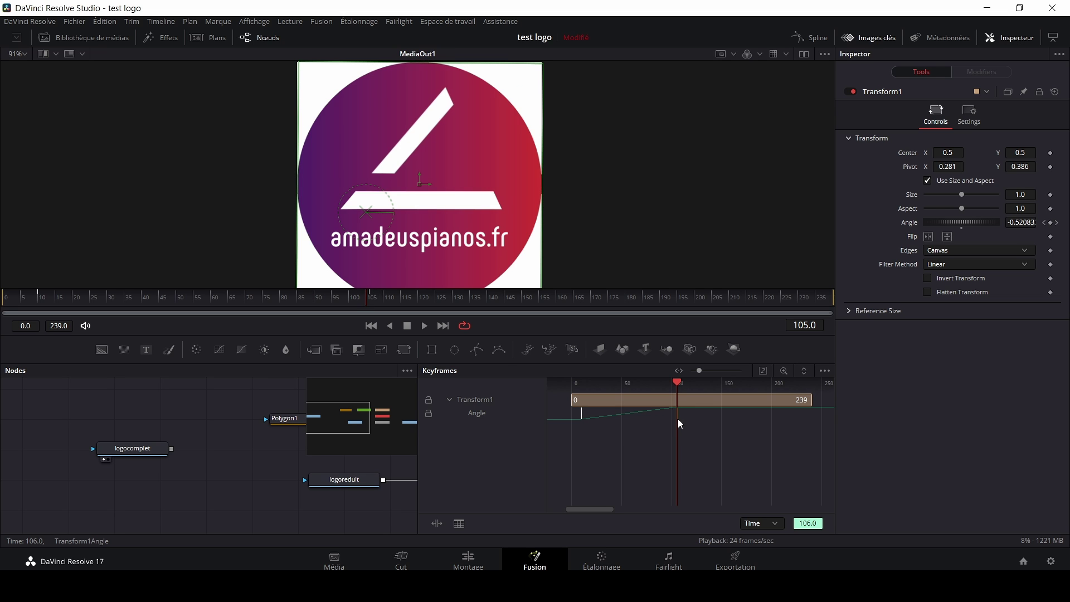
drag(677, 423, 675, 423)
Replay the rotation from the start to confirm the bar settles near frame 106, then show the Spline editor
click(424, 326)
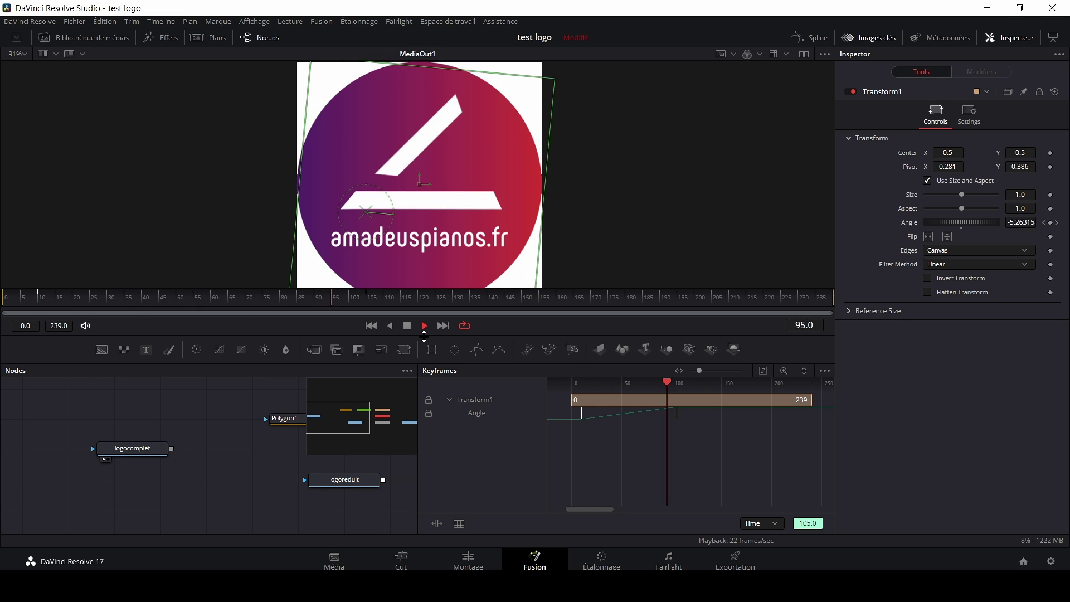
key(space)
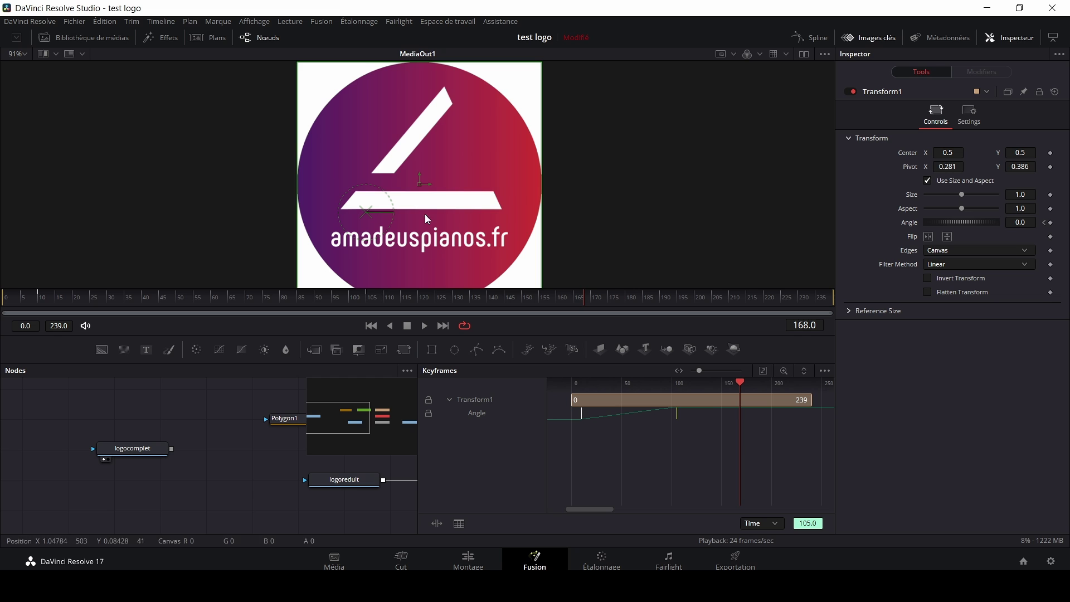
click(578, 304)
drag(578, 304, 40, 307)
click(425, 327)
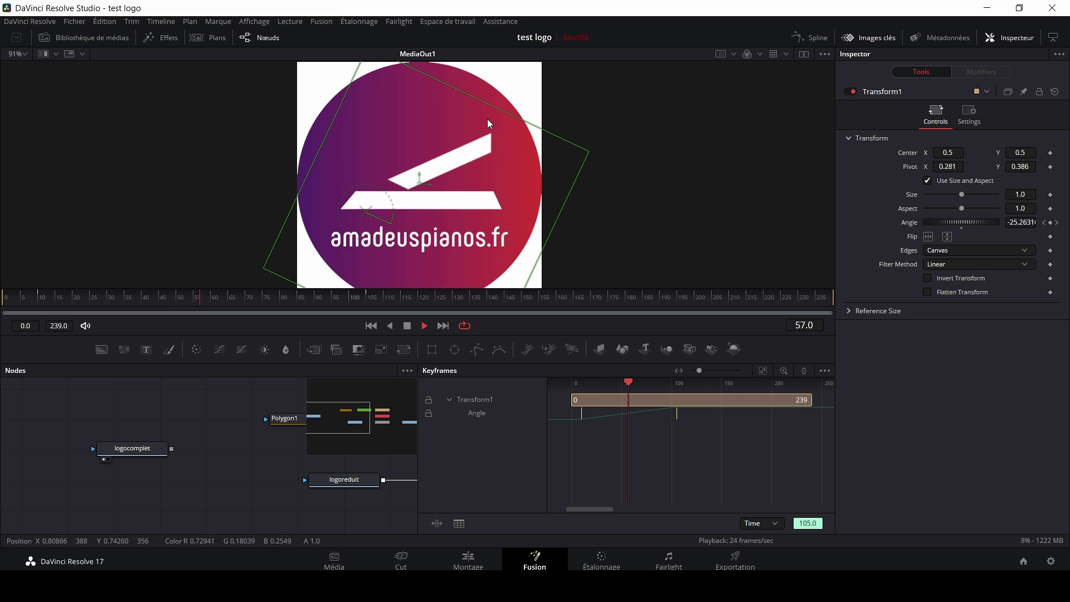
click(407, 327)
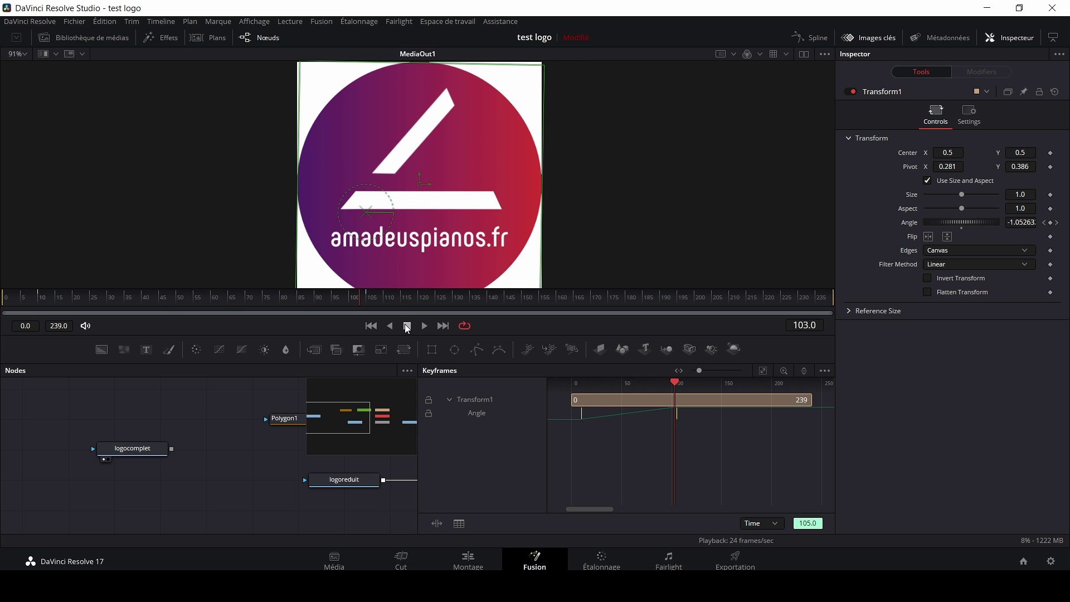
mouse_move(359, 302)
mouse_down()
mouse_move(370, 303)
mouse_move(353, 299)
mouse_up()
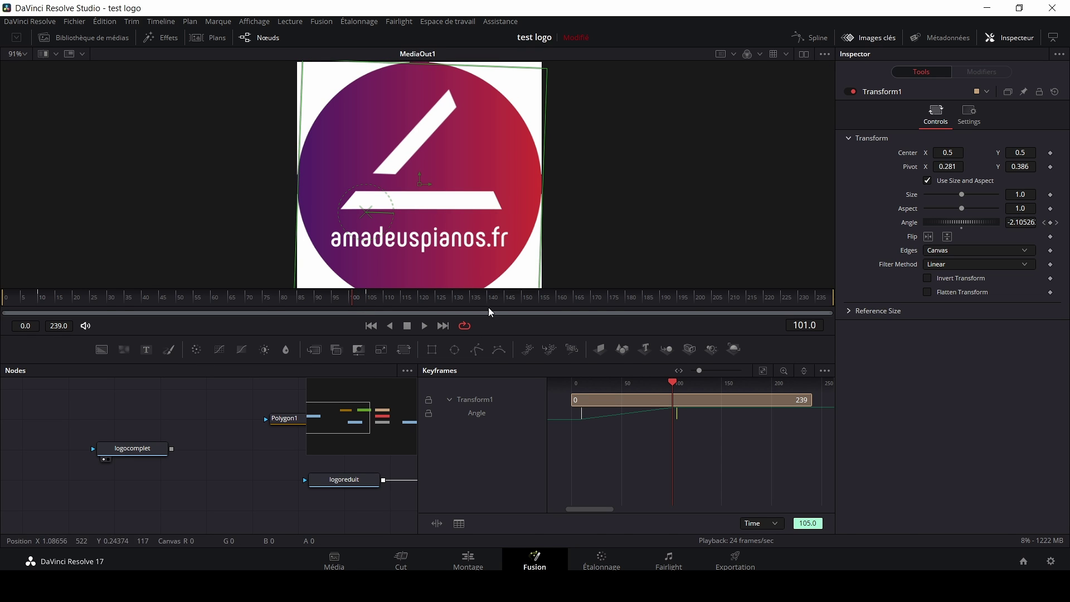
click(813, 38)
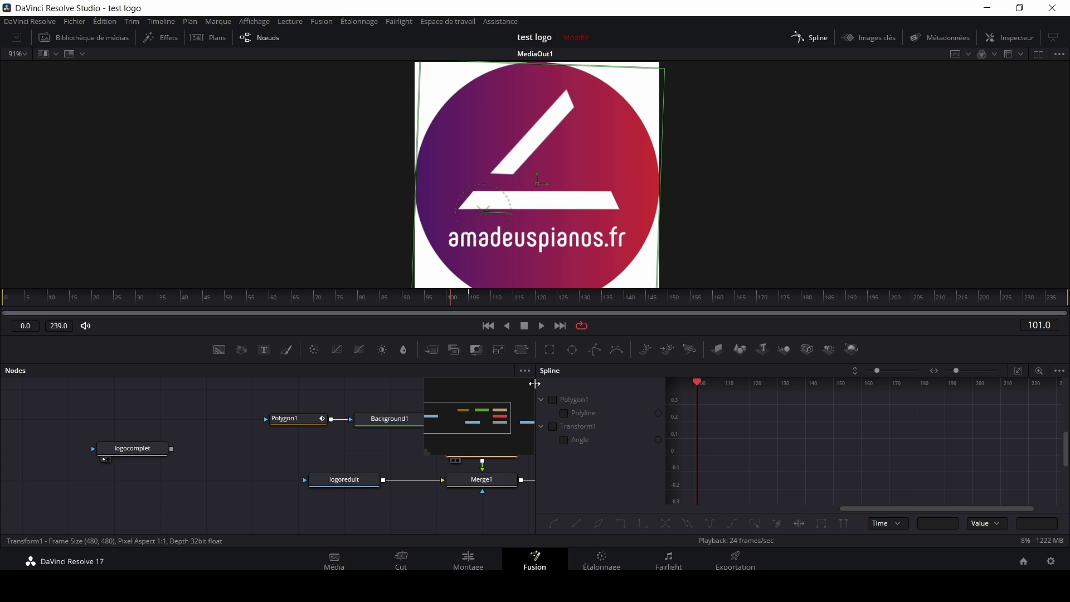
Show the Transform1 Angle curve, fit it, and Smooth all its keyframes
click(553, 426)
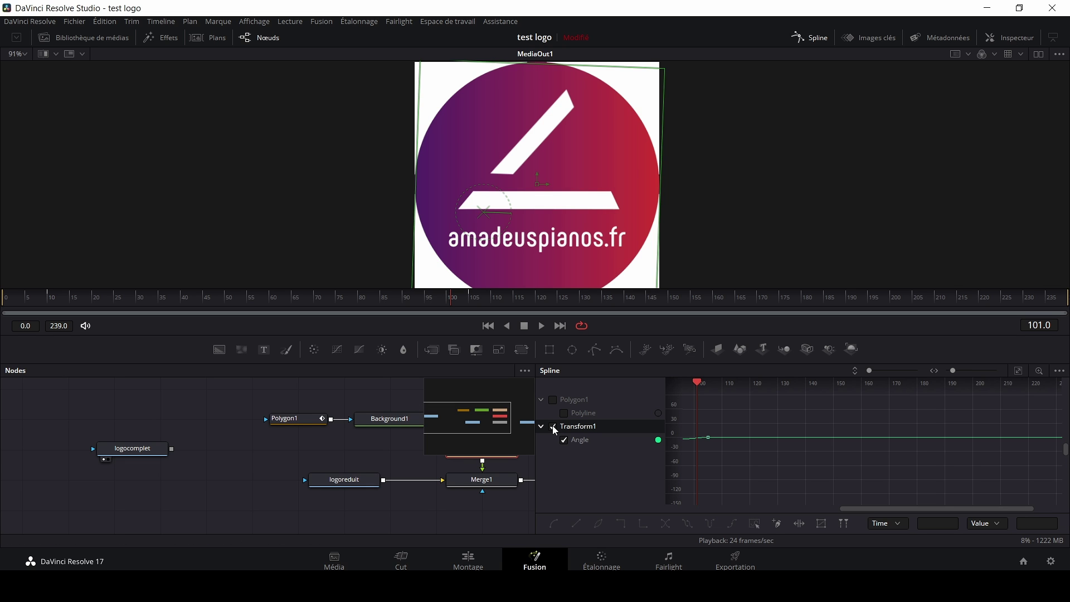
click(1021, 371)
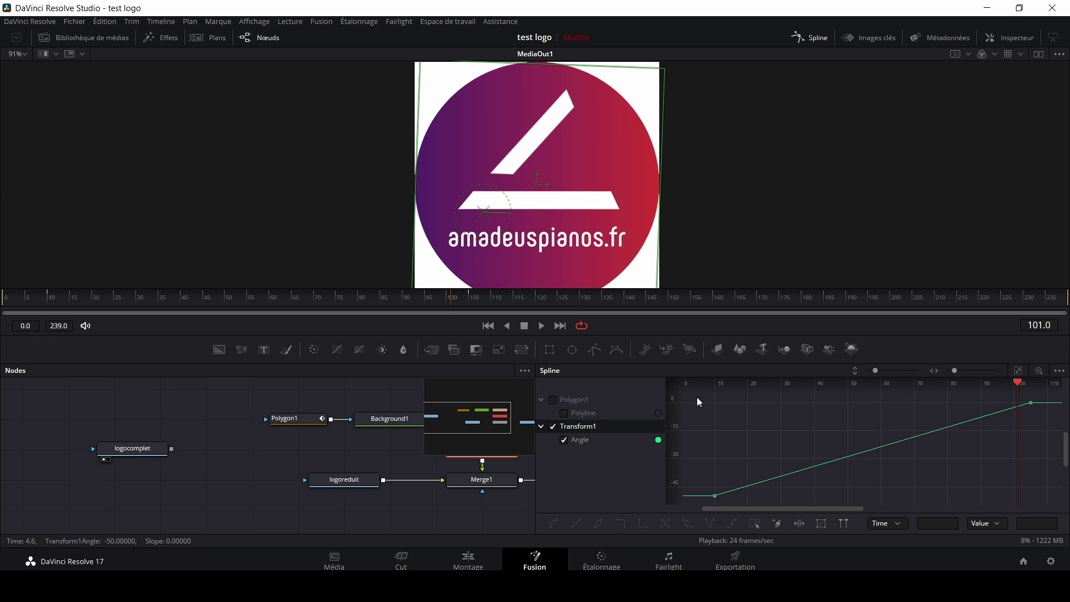
drag(697, 398, 1057, 504)
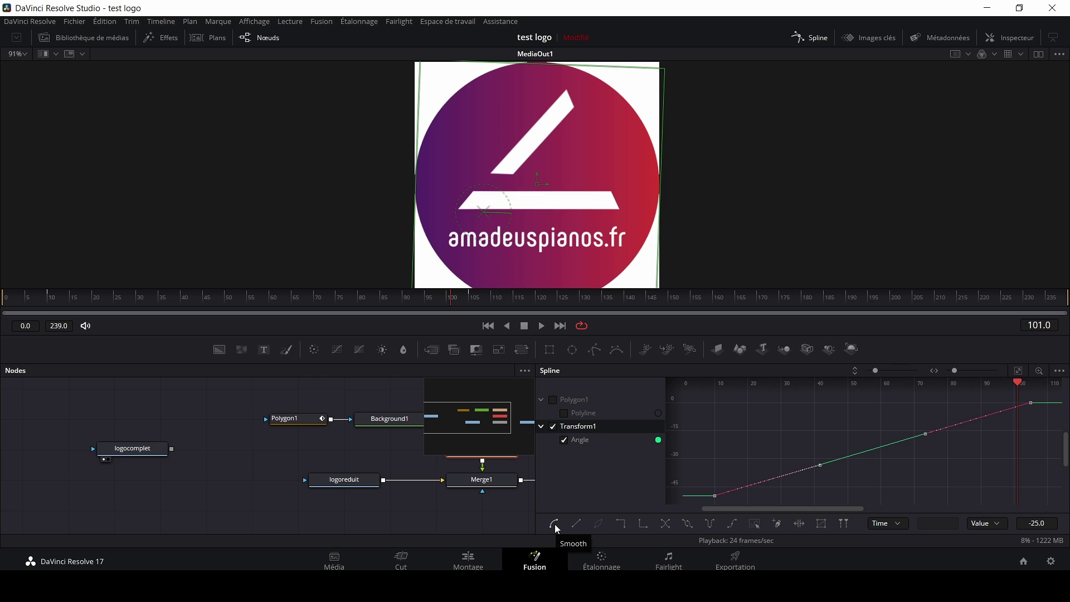
click(554, 524)
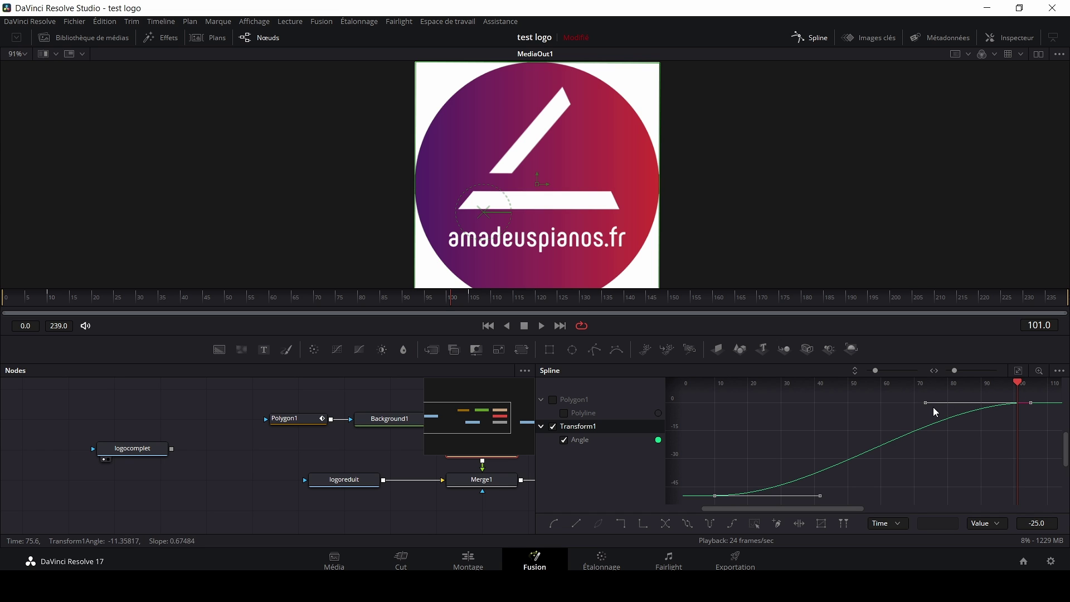
Lengthen the final keyframe's easing handle back to about frame 43 and play the eased rotation
drag(1019, 387, 821, 404)
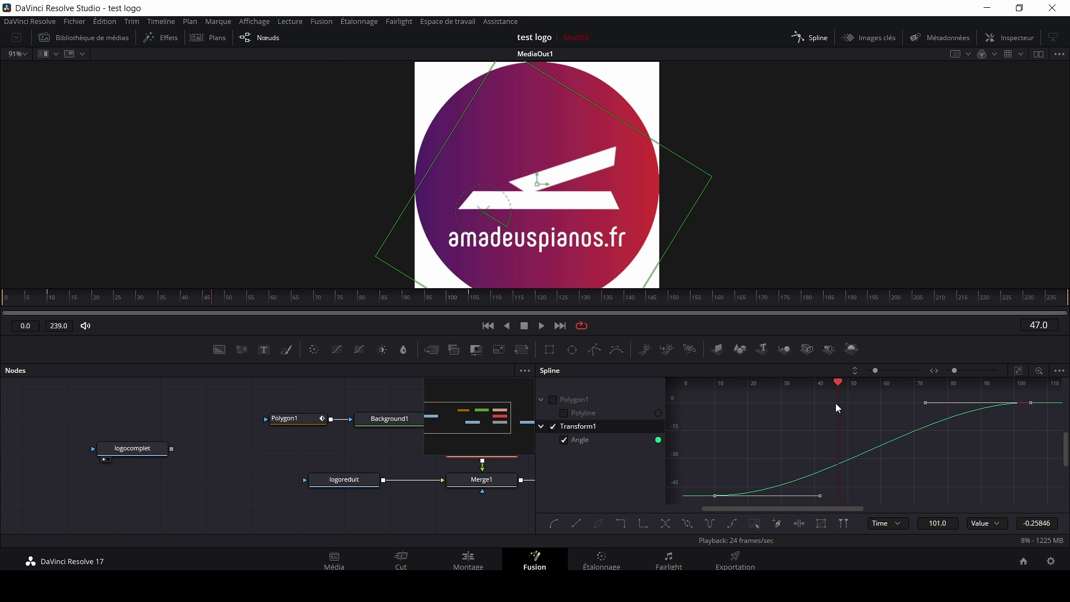
drag(925, 402, 819, 408)
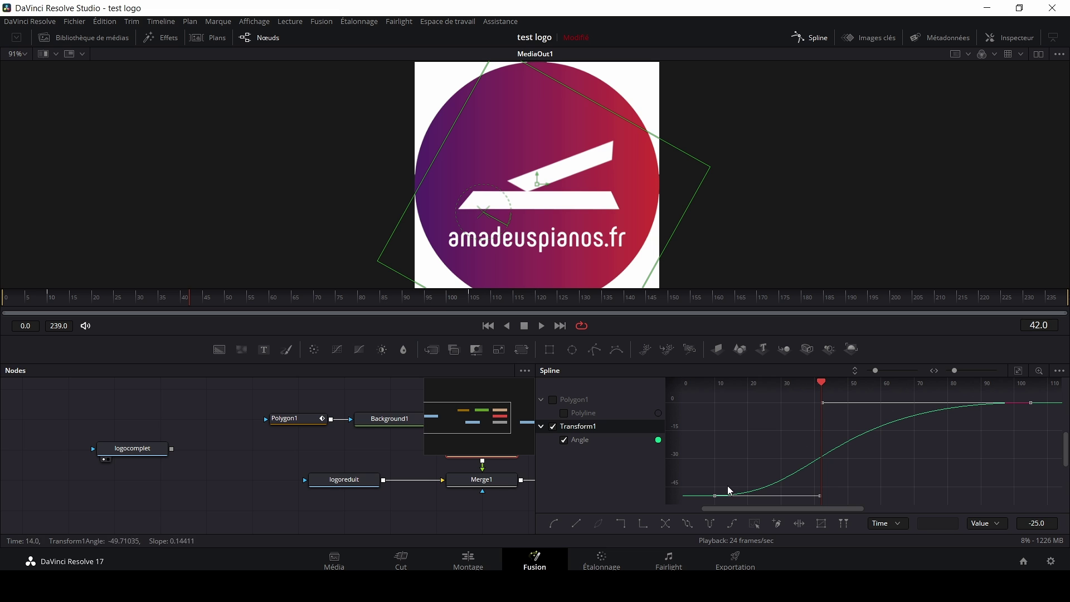
click(23, 303)
key(space)
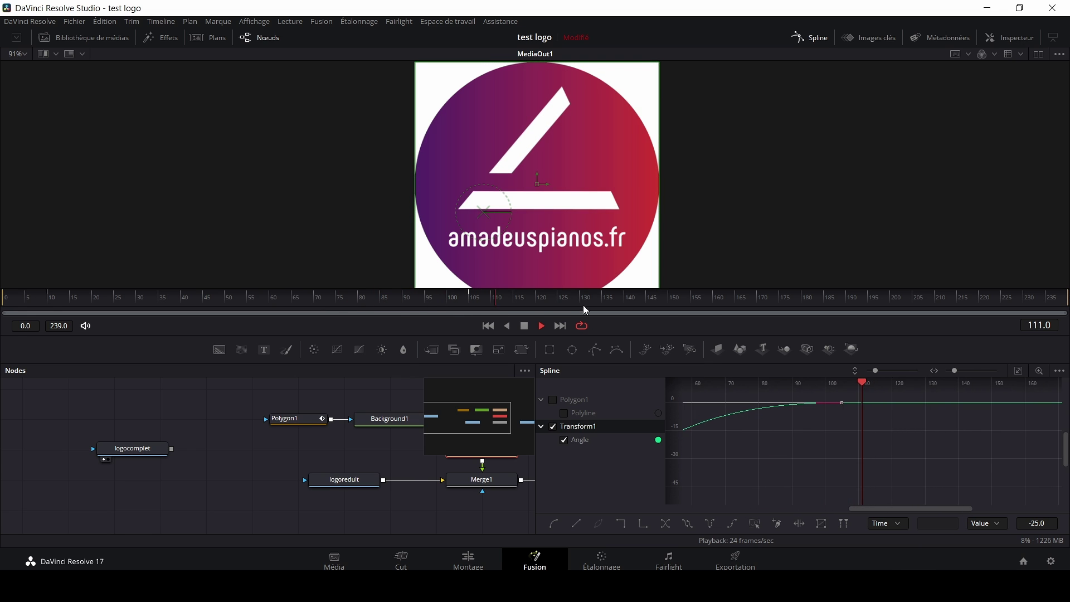
Stop playback and hide the Spline editor to reveal the full node graph
key(space)
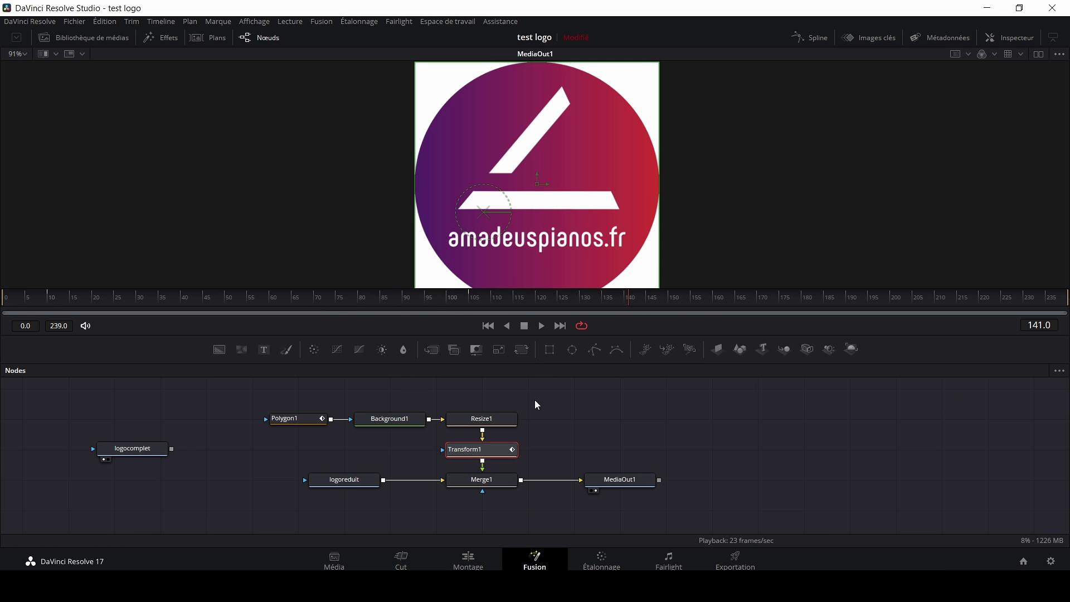